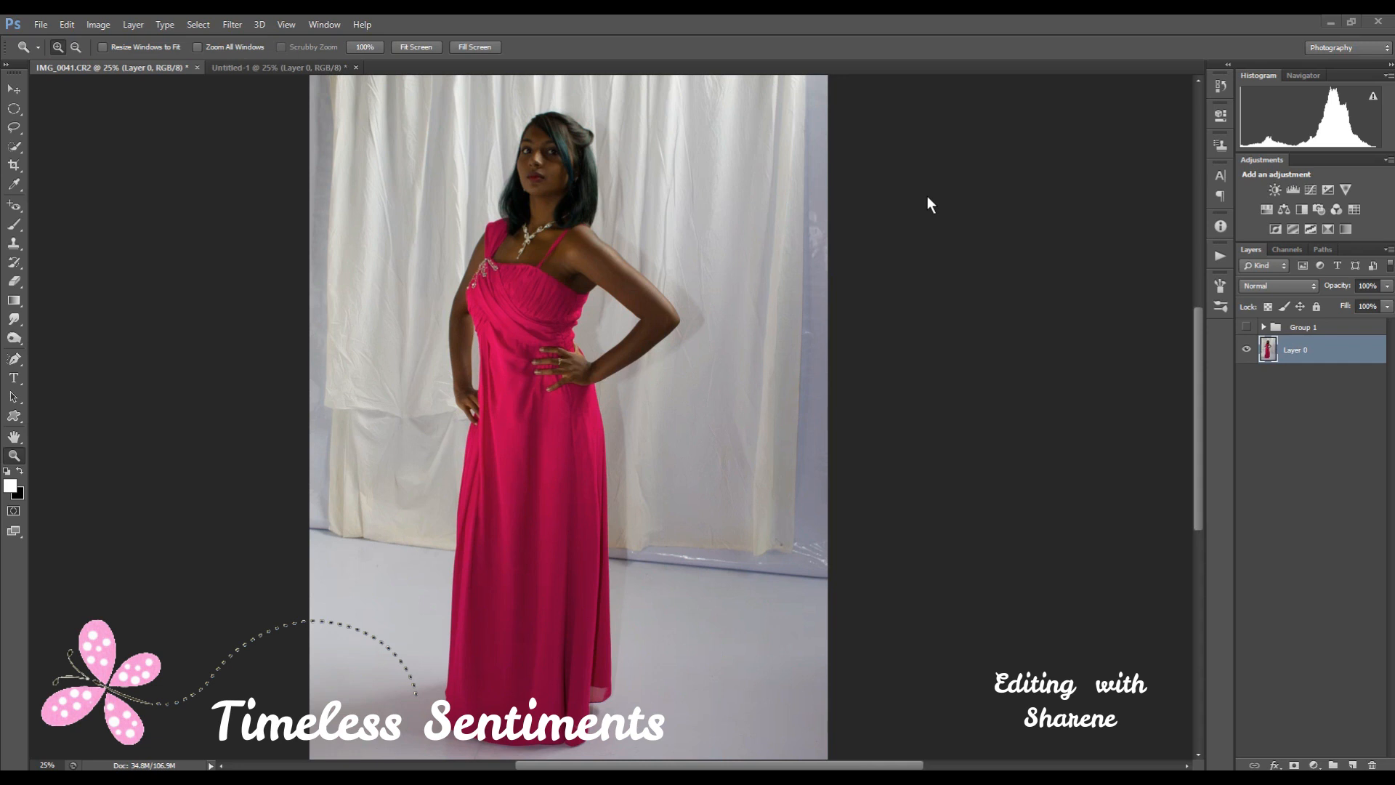
Show and expand Group 1, then hide Layer 2, the masked background copy and Layer 1 to view the original photo
click(1246, 328)
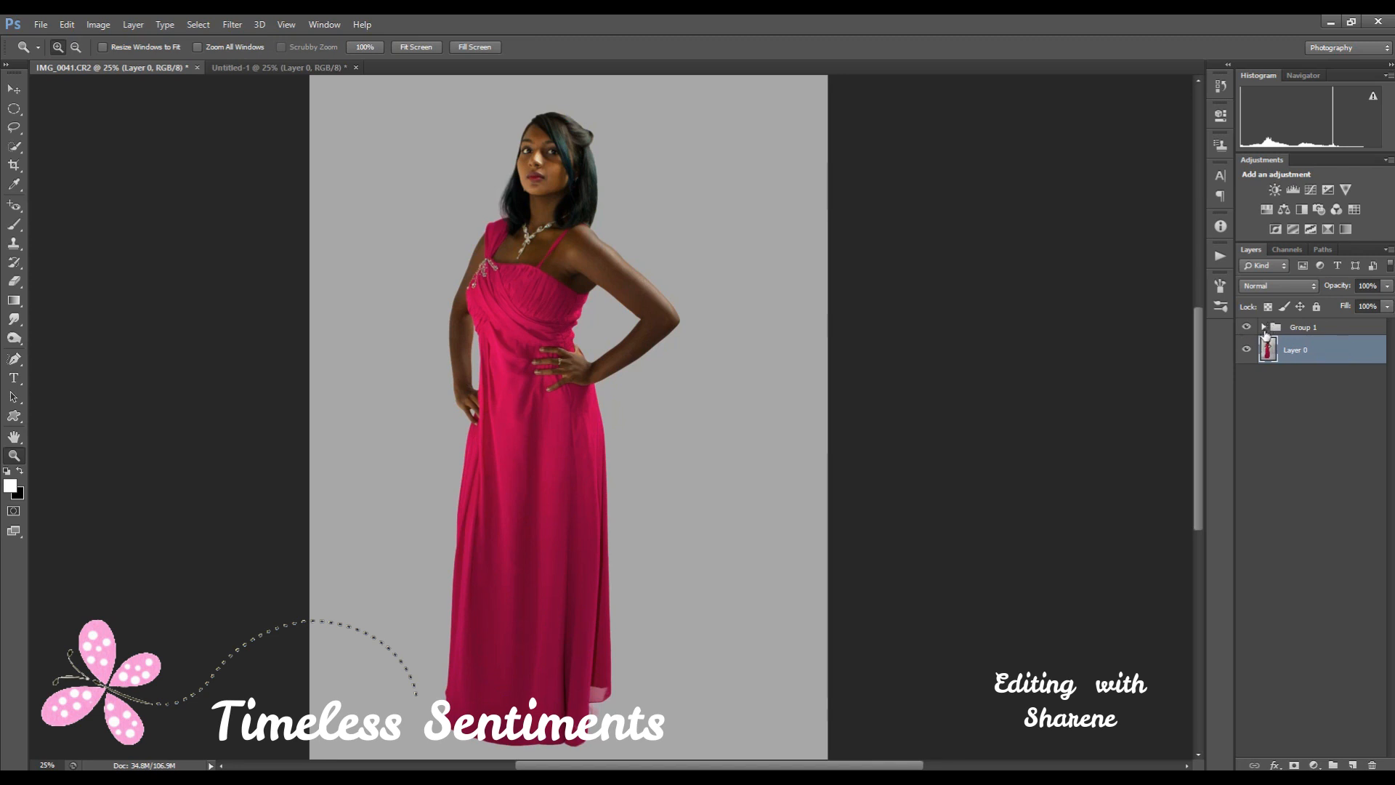
click(1265, 329)
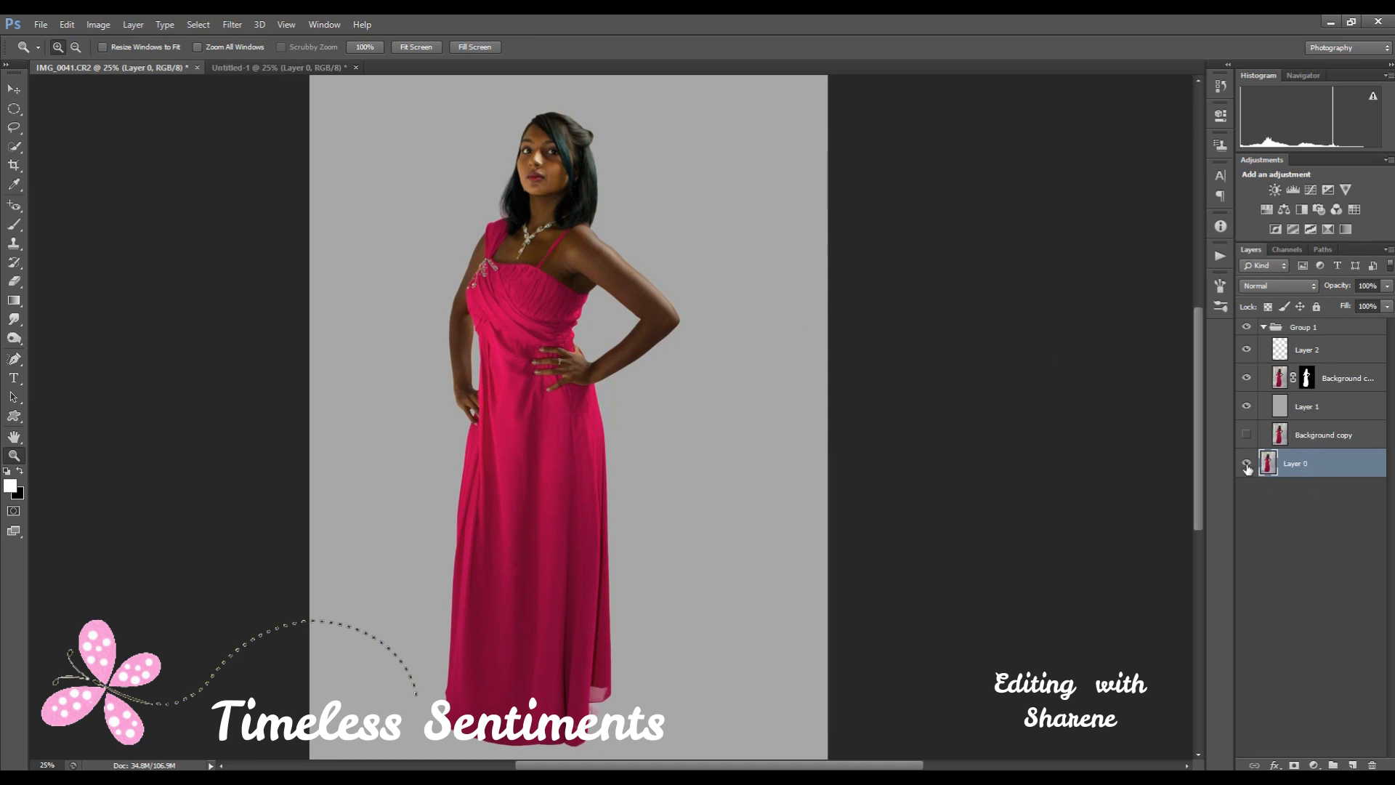
click(1247, 350)
click(1247, 378)
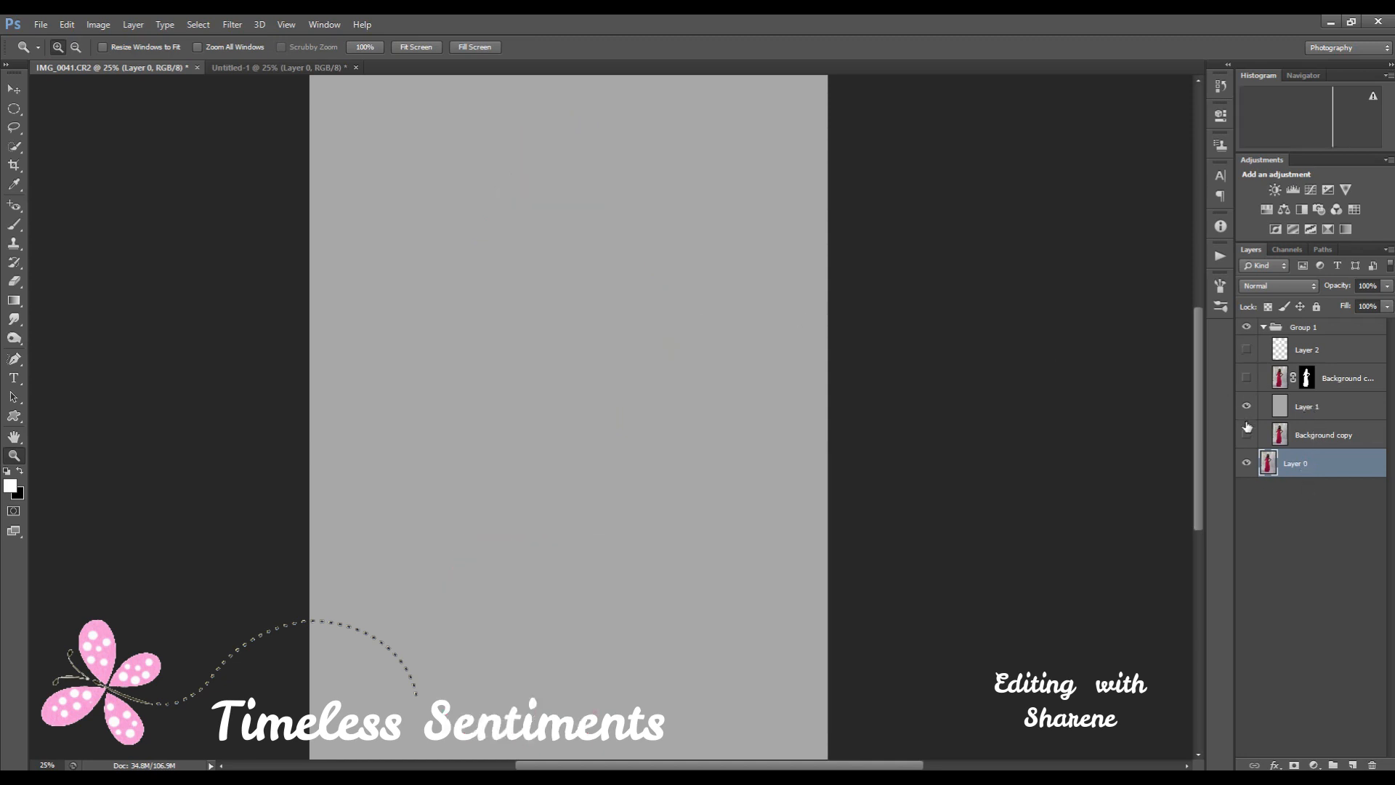
click(1247, 406)
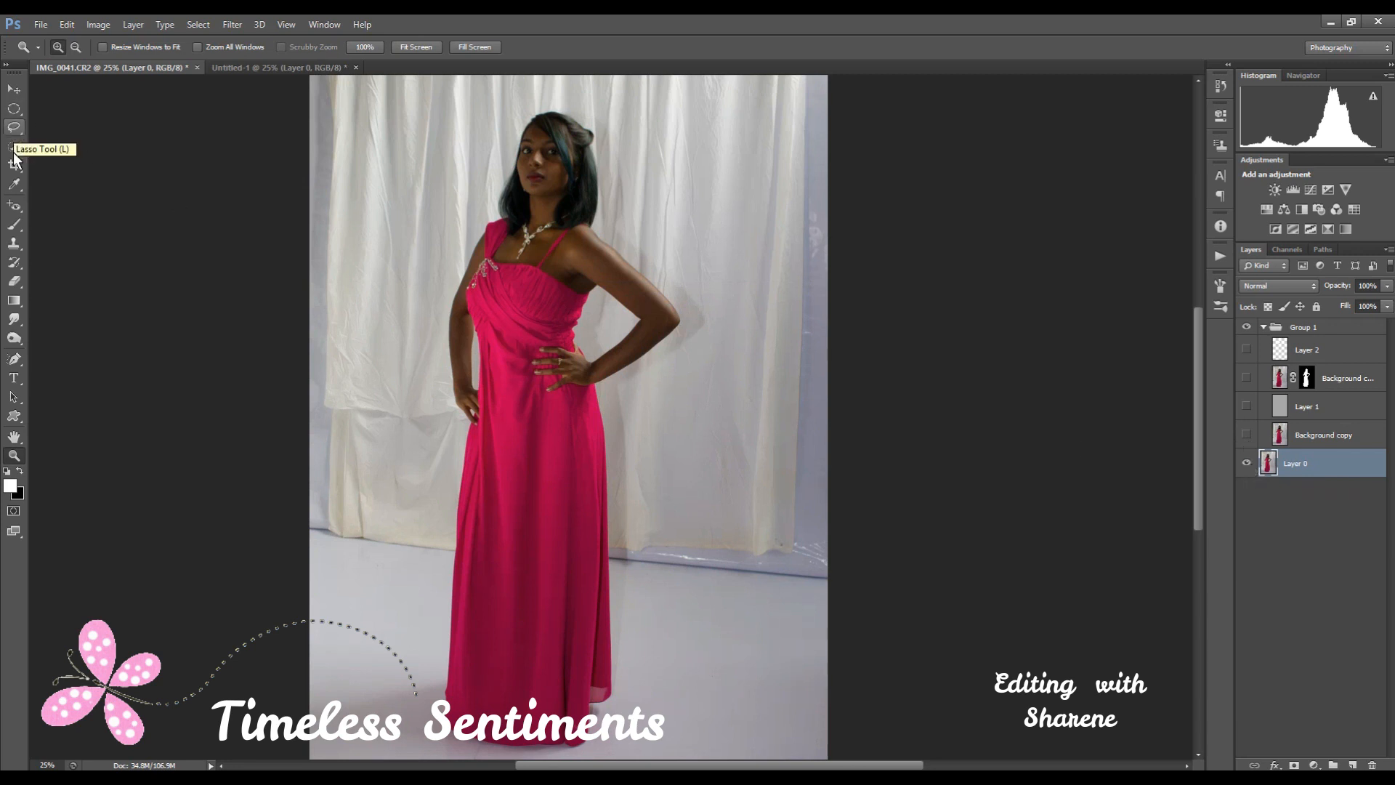
Show the masked background copy, hide Layer 0, and turn Layer 1 and Layer 2 back on to review the finished cutout
click(1255, 383)
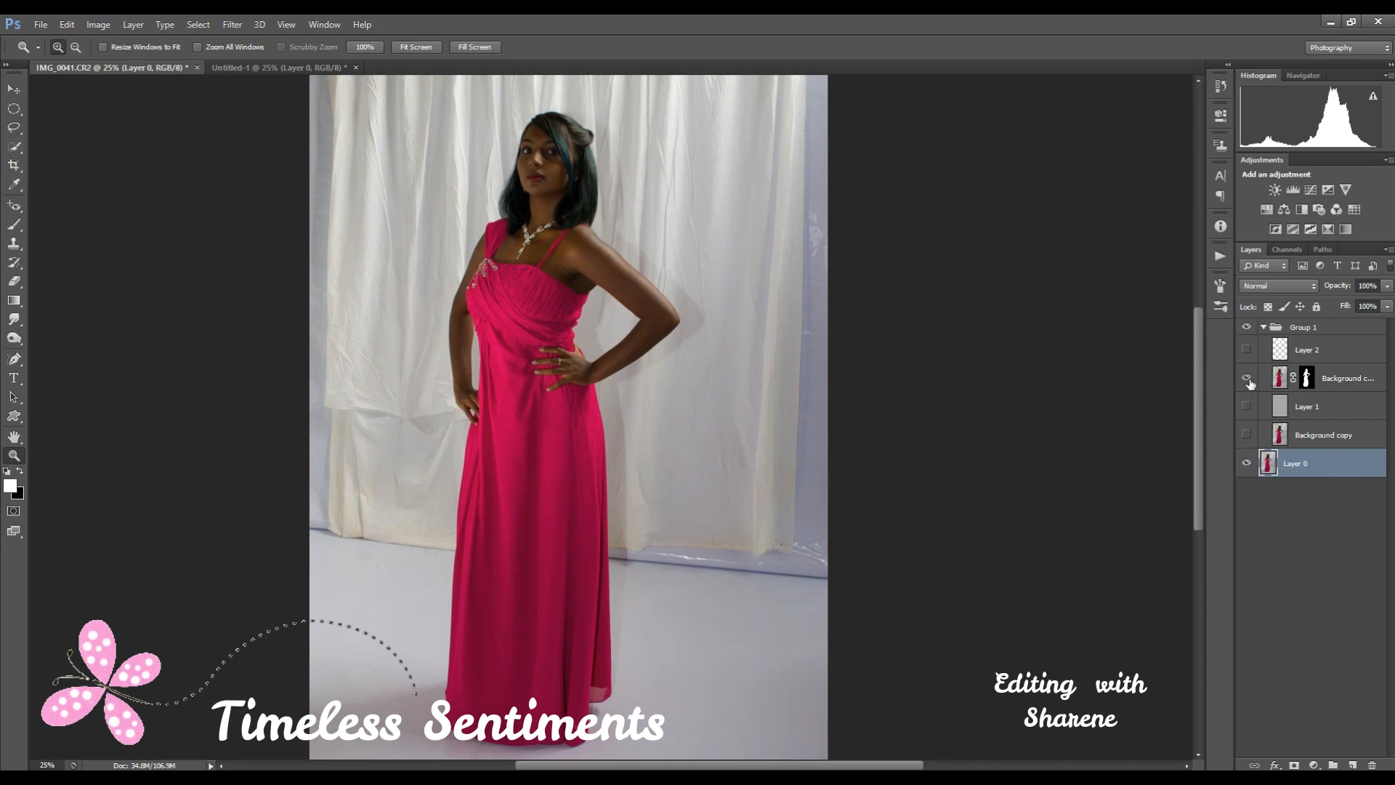
click(1255, 467)
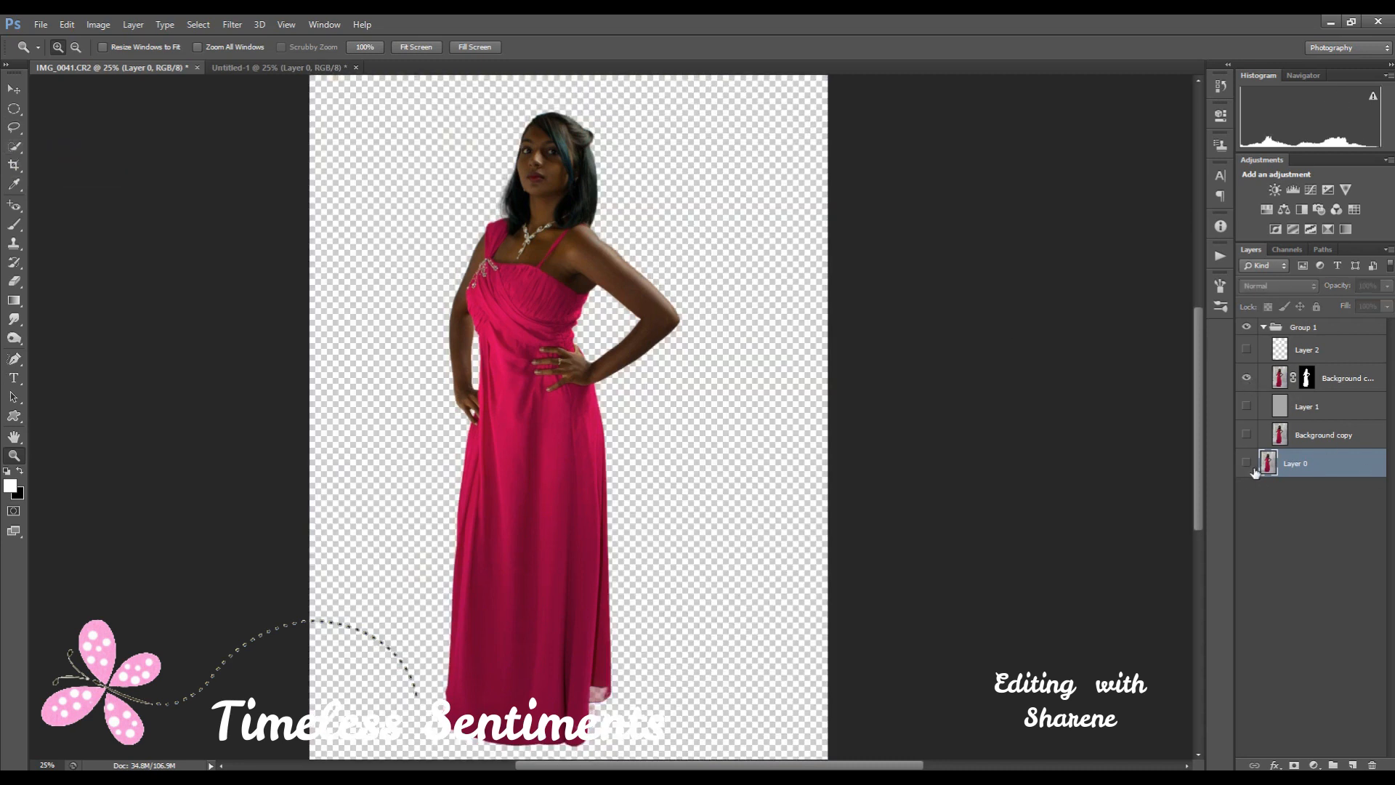
click(1248, 407)
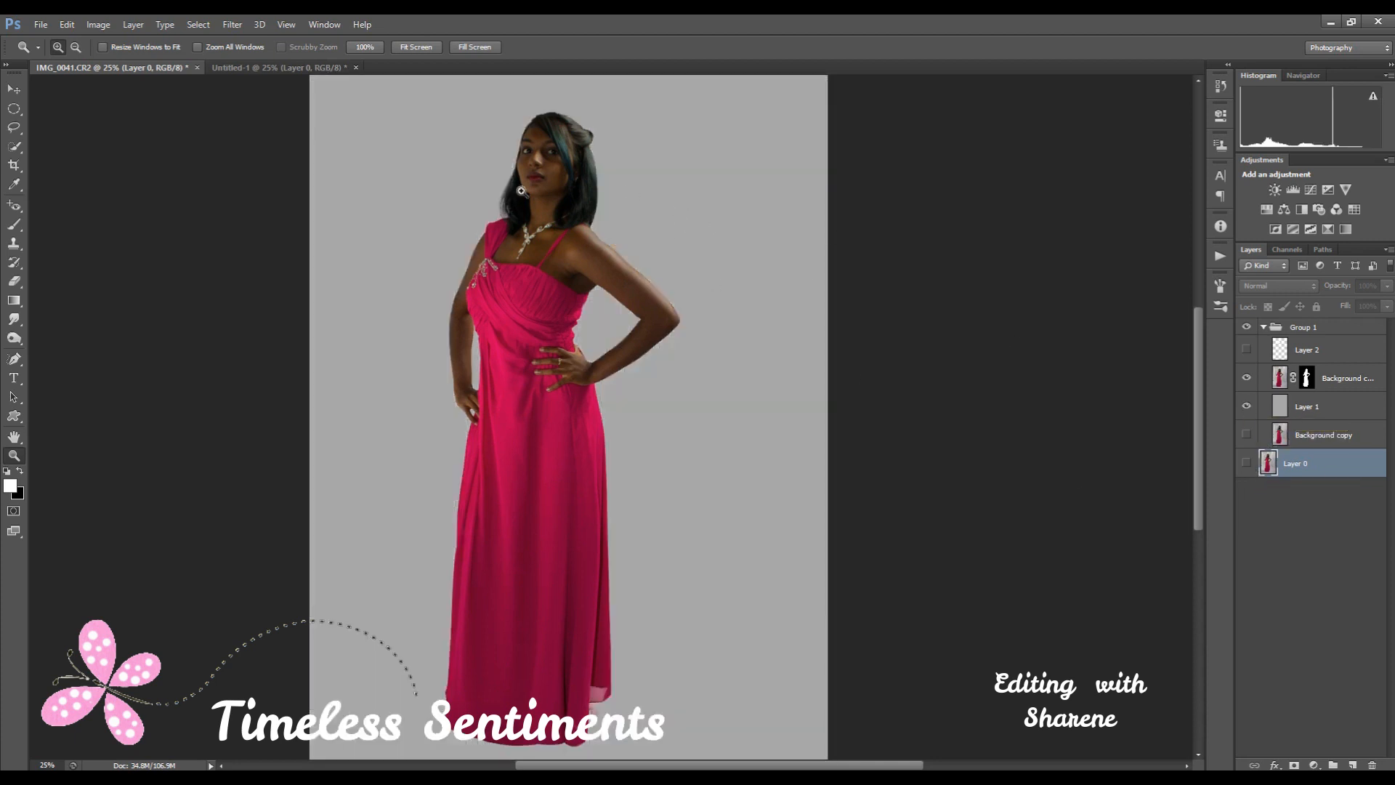
click(1247, 349)
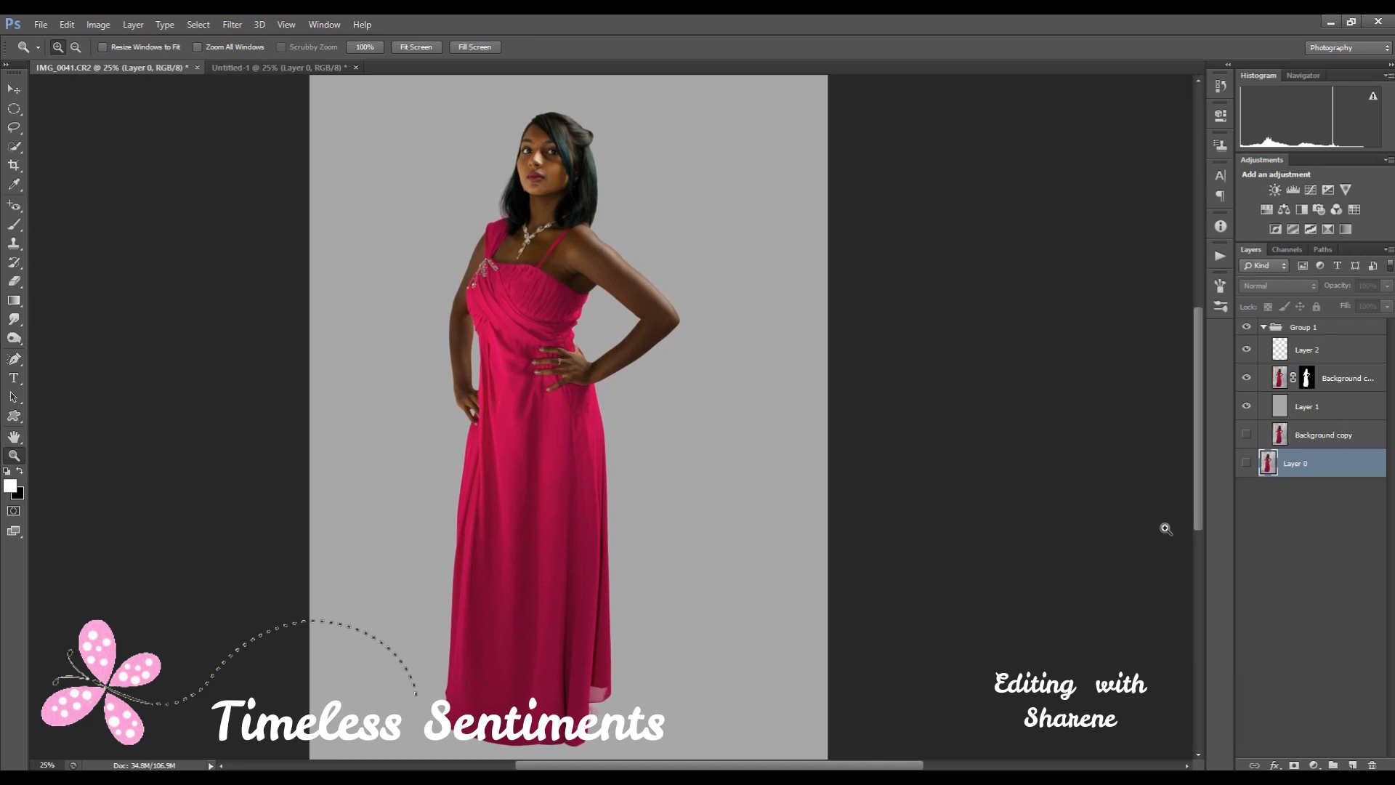
In the Untitled-1 document, duplicate Layer 0 under the default name and hide the original layer
click(242, 69)
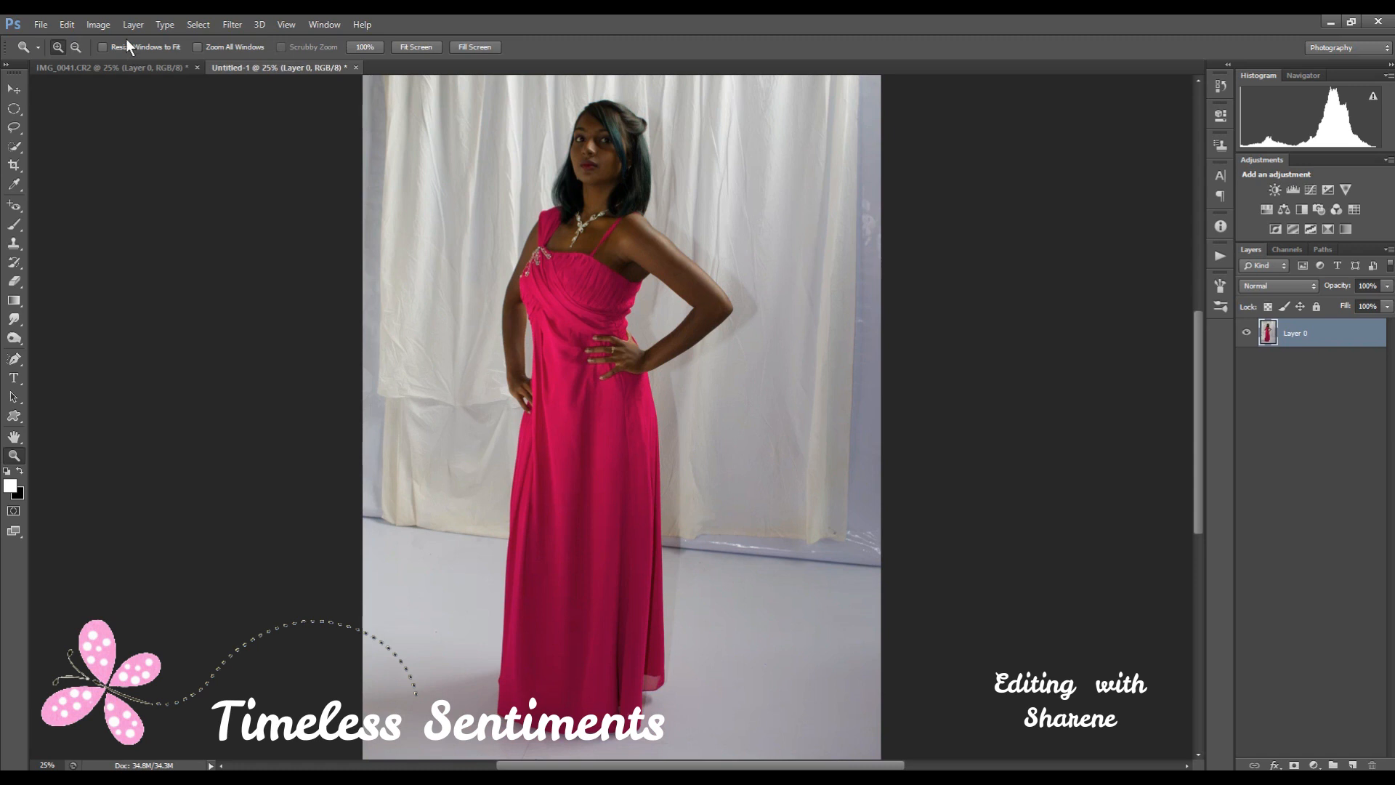
click(138, 24)
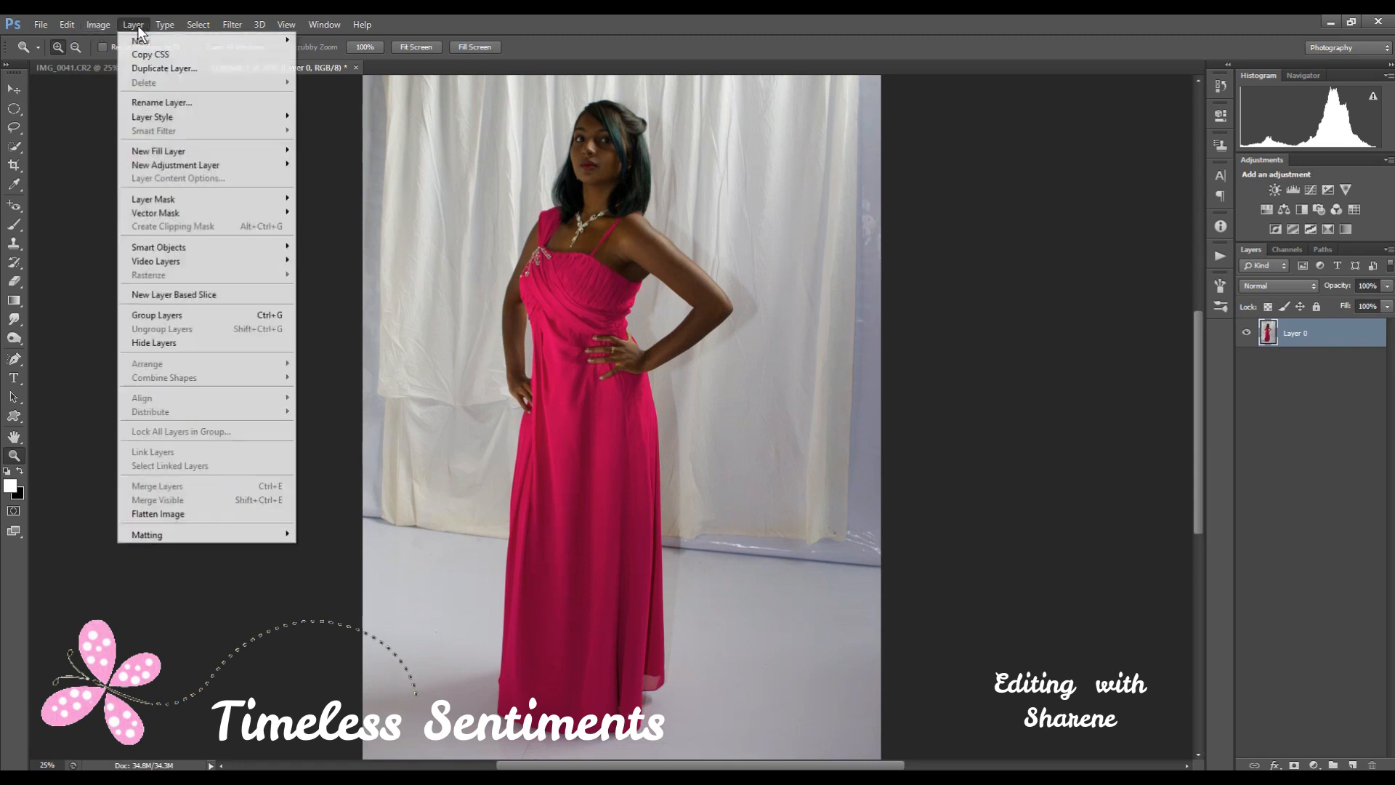
click(154, 64)
click(819, 248)
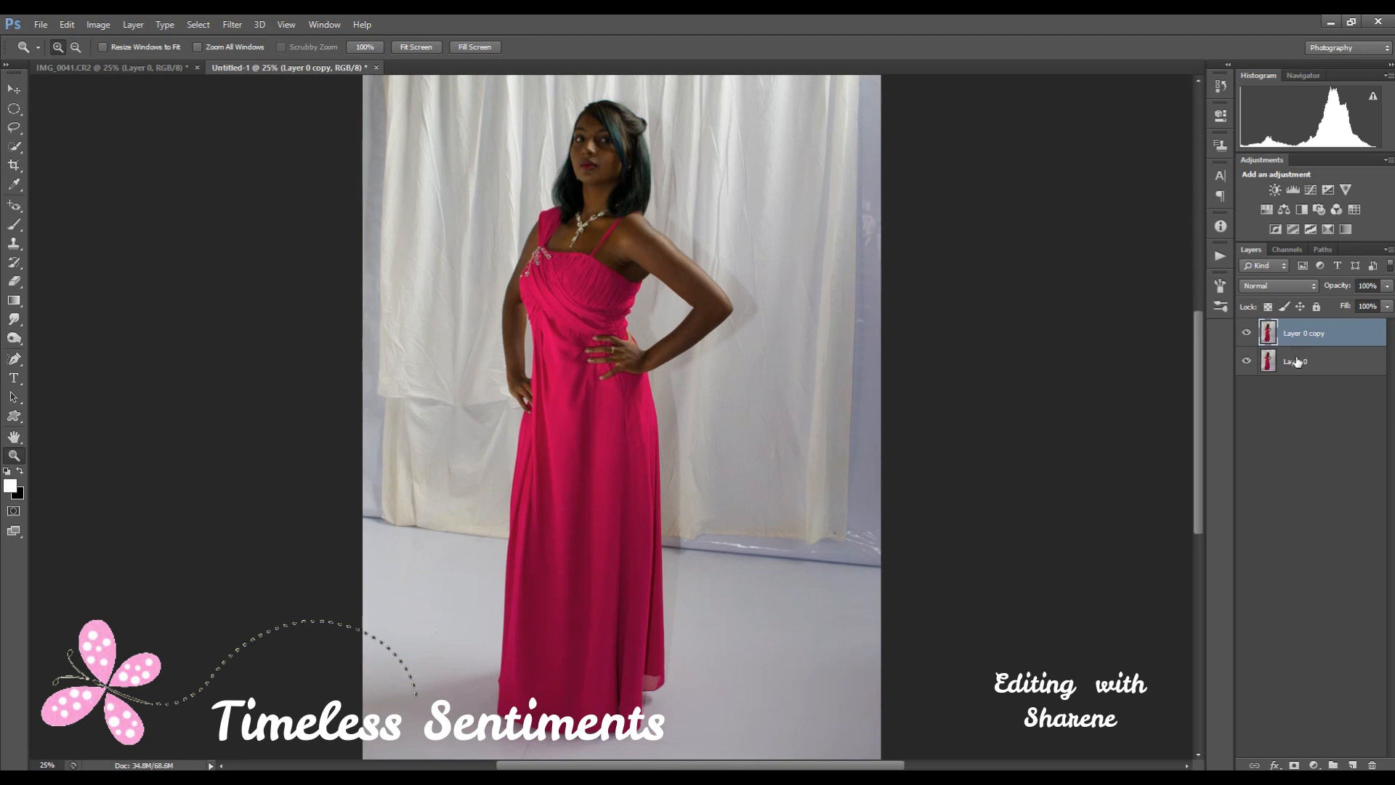
click(1248, 362)
Select the woman's hair, body, dress and both arms with the Quick Selection tool, starting a new selection with a 63 px brush
click(16, 147)
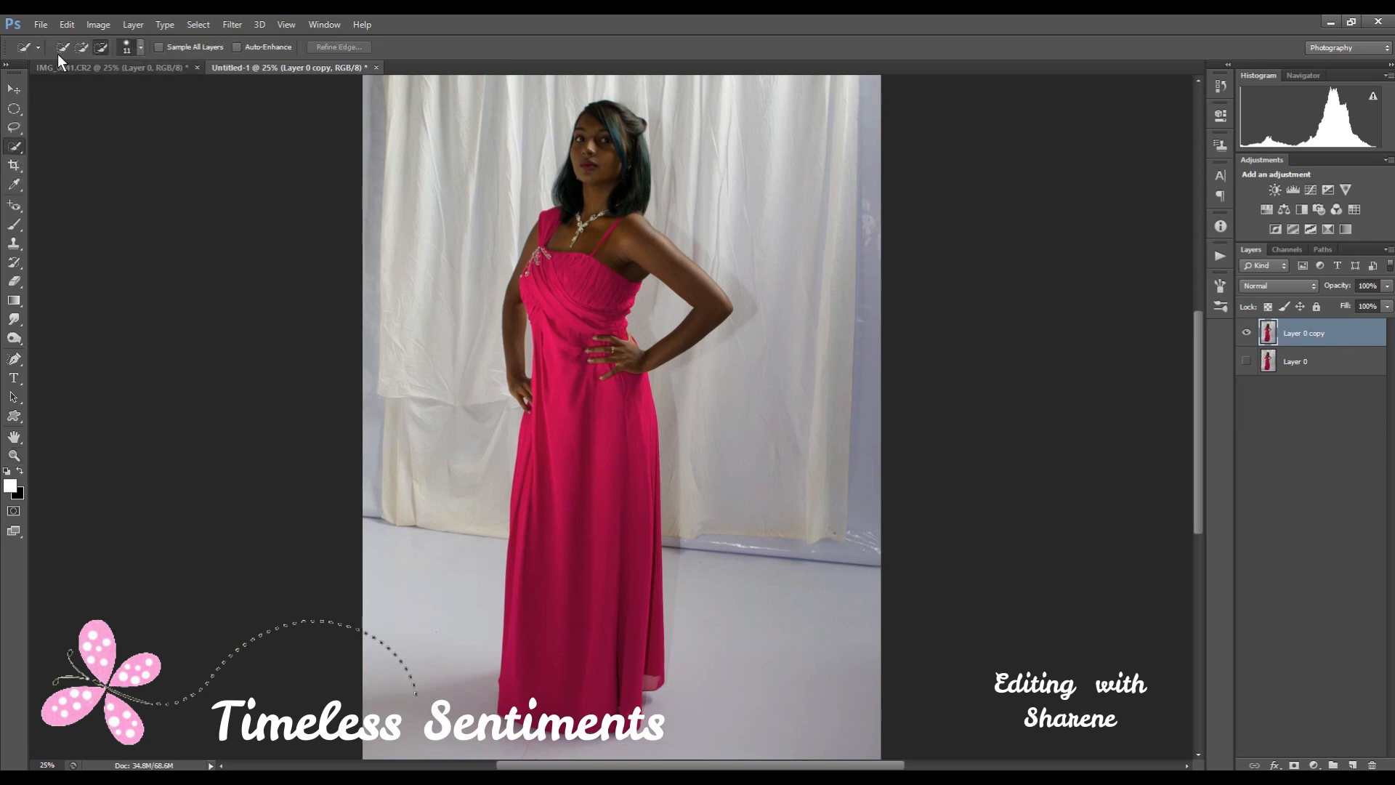
click(102, 47)
click(61, 46)
click(141, 47)
click(85, 90)
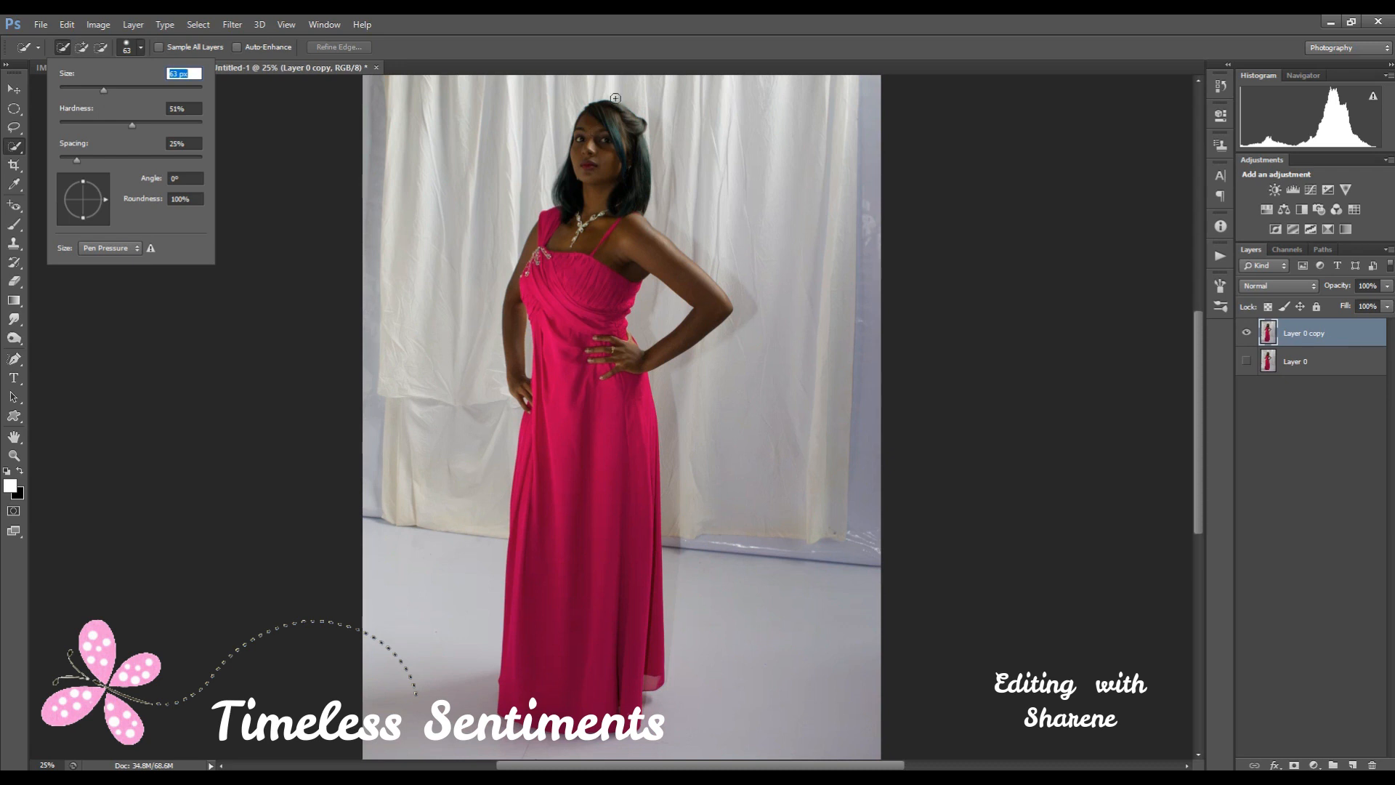
mouse_move(590, 112)
mouse_down()
mouse_move(637, 128)
mouse_move(635, 164)
mouse_move(573, 160)
mouse_move(558, 181)
mouse_move(583, 295)
mouse_move(565, 290)
mouse_move(572, 269)
mouse_move(591, 279)
mouse_move(580, 255)
mouse_move(588, 318)
mouse_move(567, 340)
mouse_up()
mouse_move(540, 275)
mouse_down()
mouse_move(590, 333)
mouse_move(590, 392)
mouse_move(556, 328)
mouse_move(567, 493)
mouse_move(547, 624)
mouse_up()
mouse_move(627, 373)
mouse_down()
mouse_move(653, 279)
mouse_move(653, 236)
mouse_move(629, 226)
mouse_move(651, 248)
mouse_up()
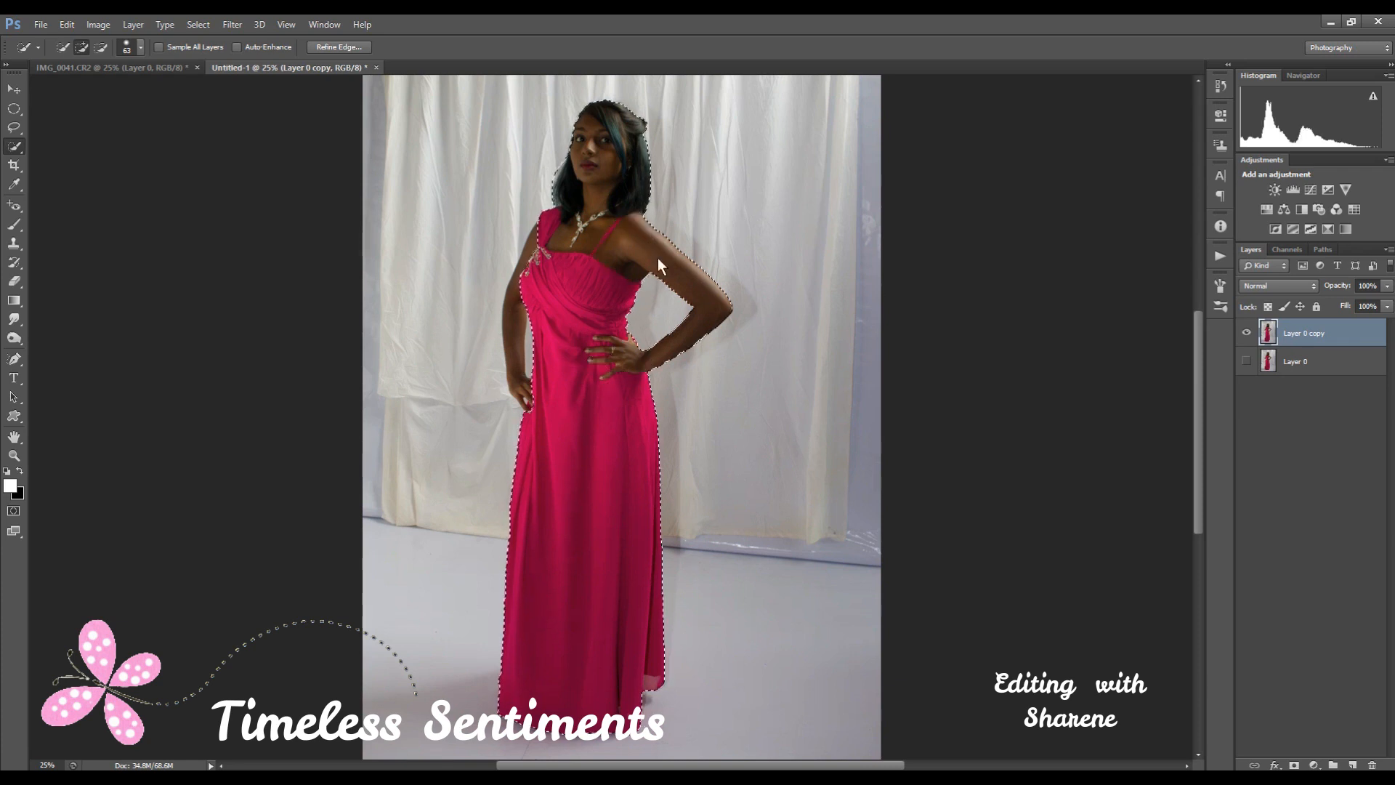
drag(518, 379, 527, 273)
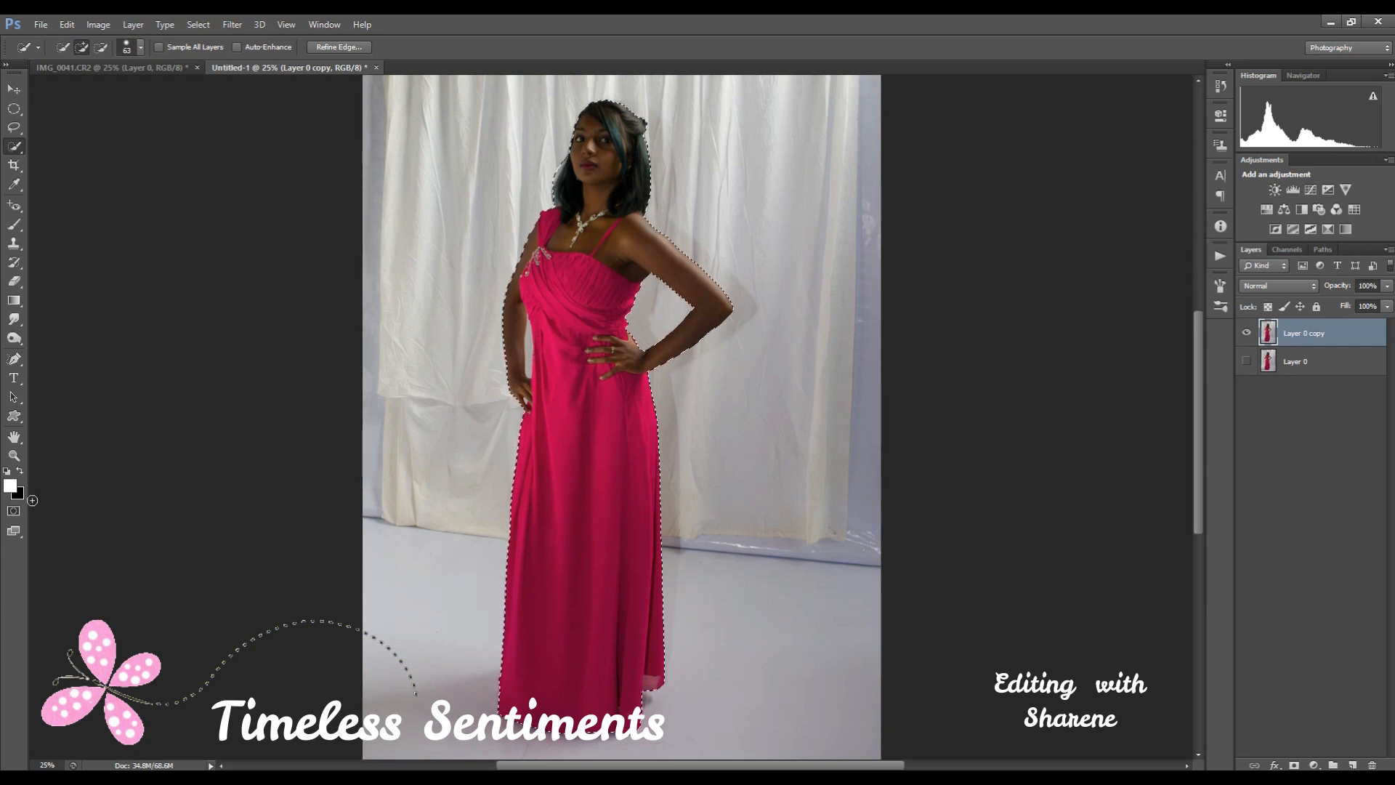
Subtract the background gap between the dress and the arm resting on the hip from the selection, using a 13 px brush
click(13, 456)
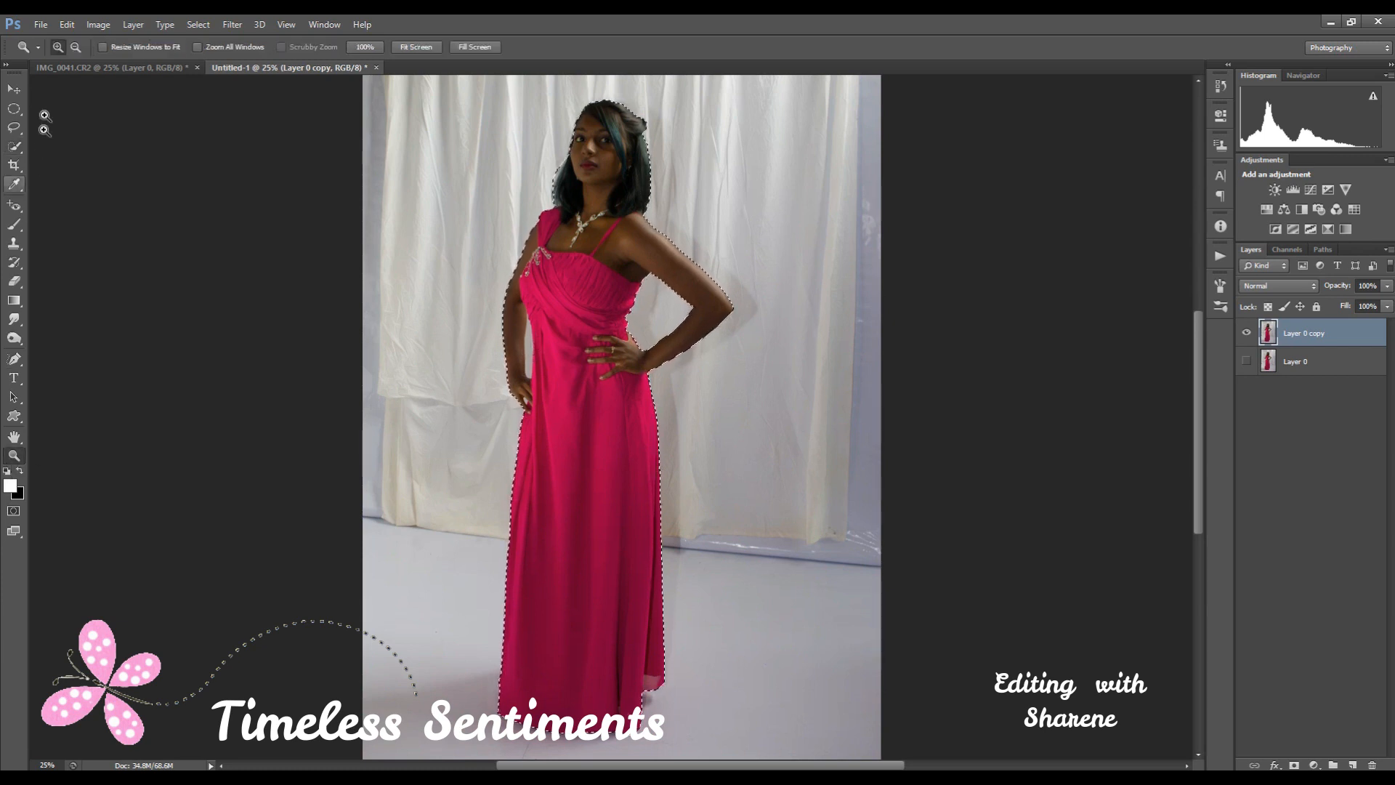
click(548, 351)
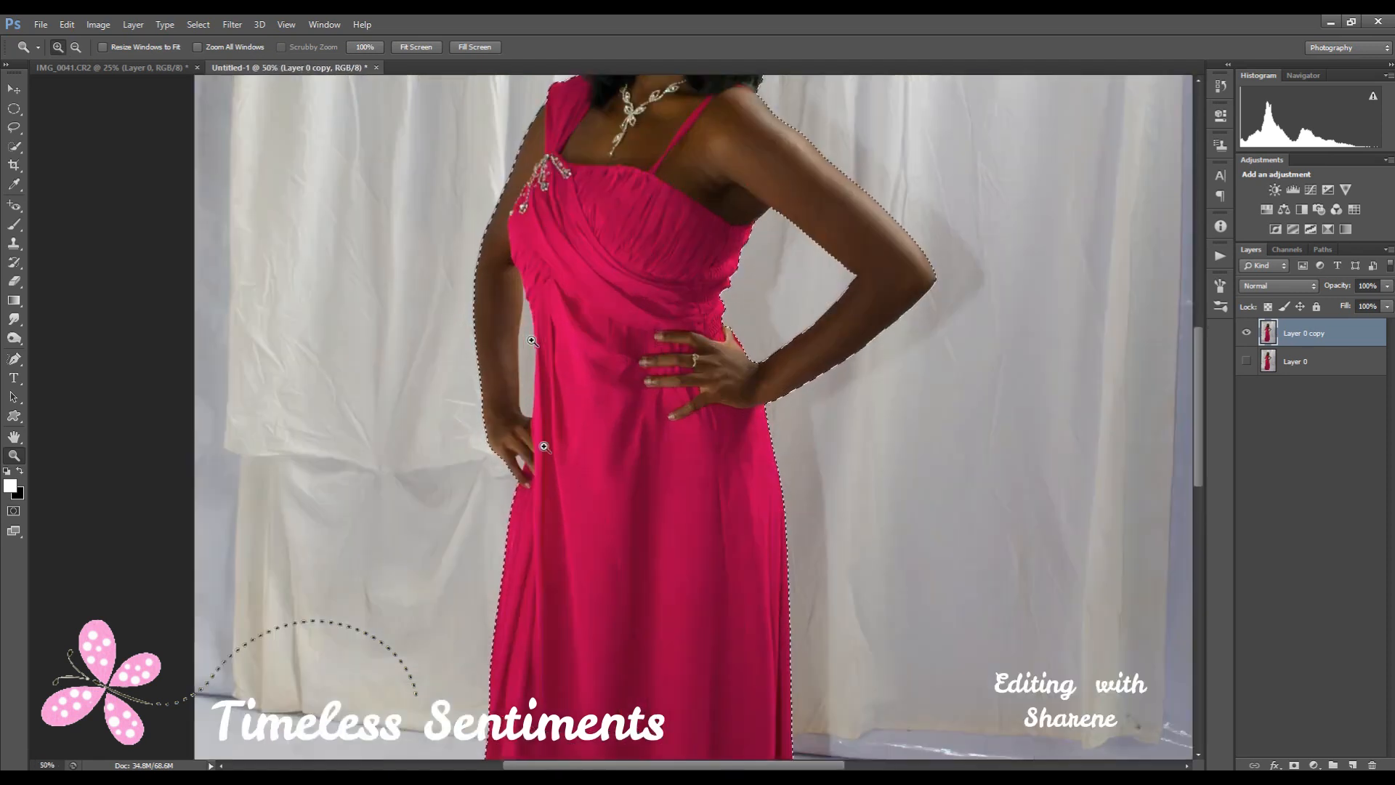
click(15, 147)
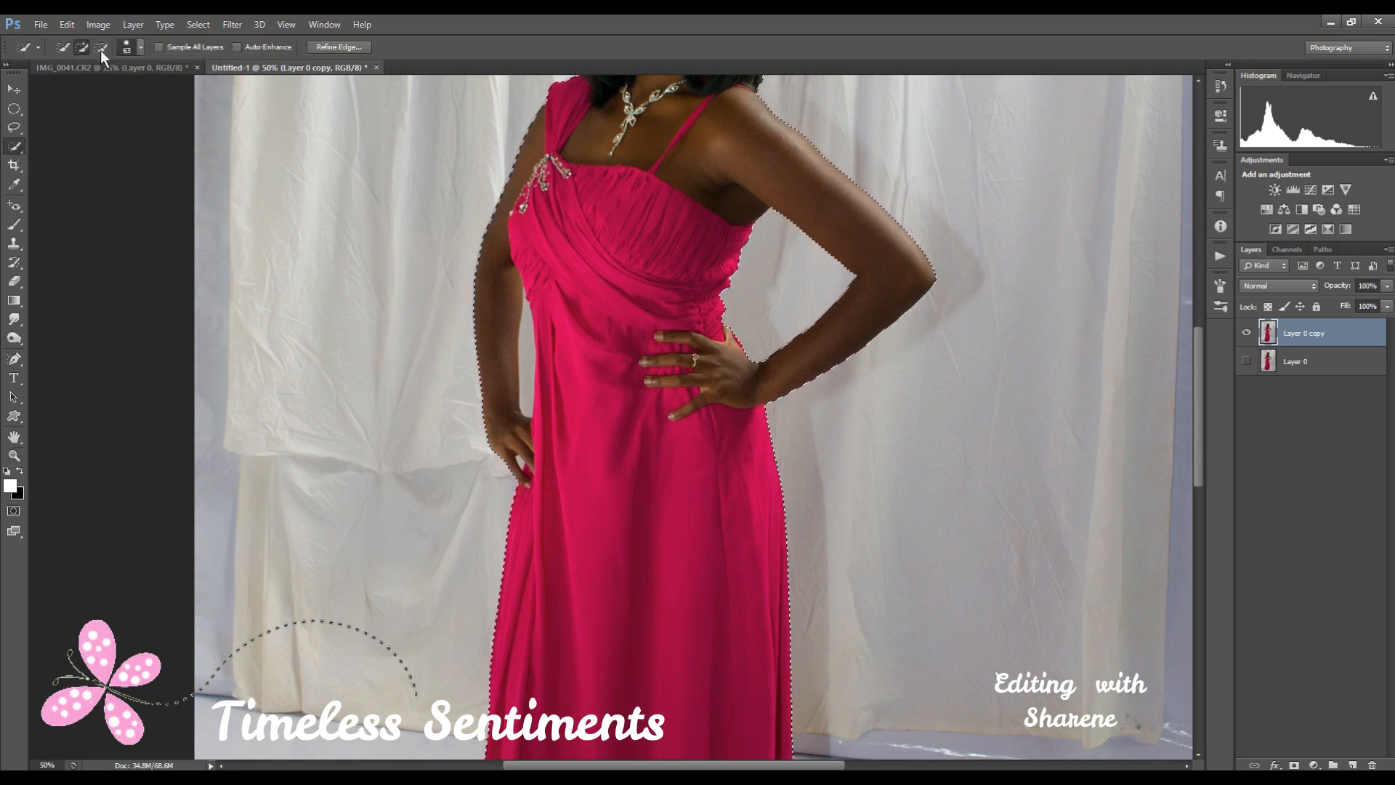
click(141, 49)
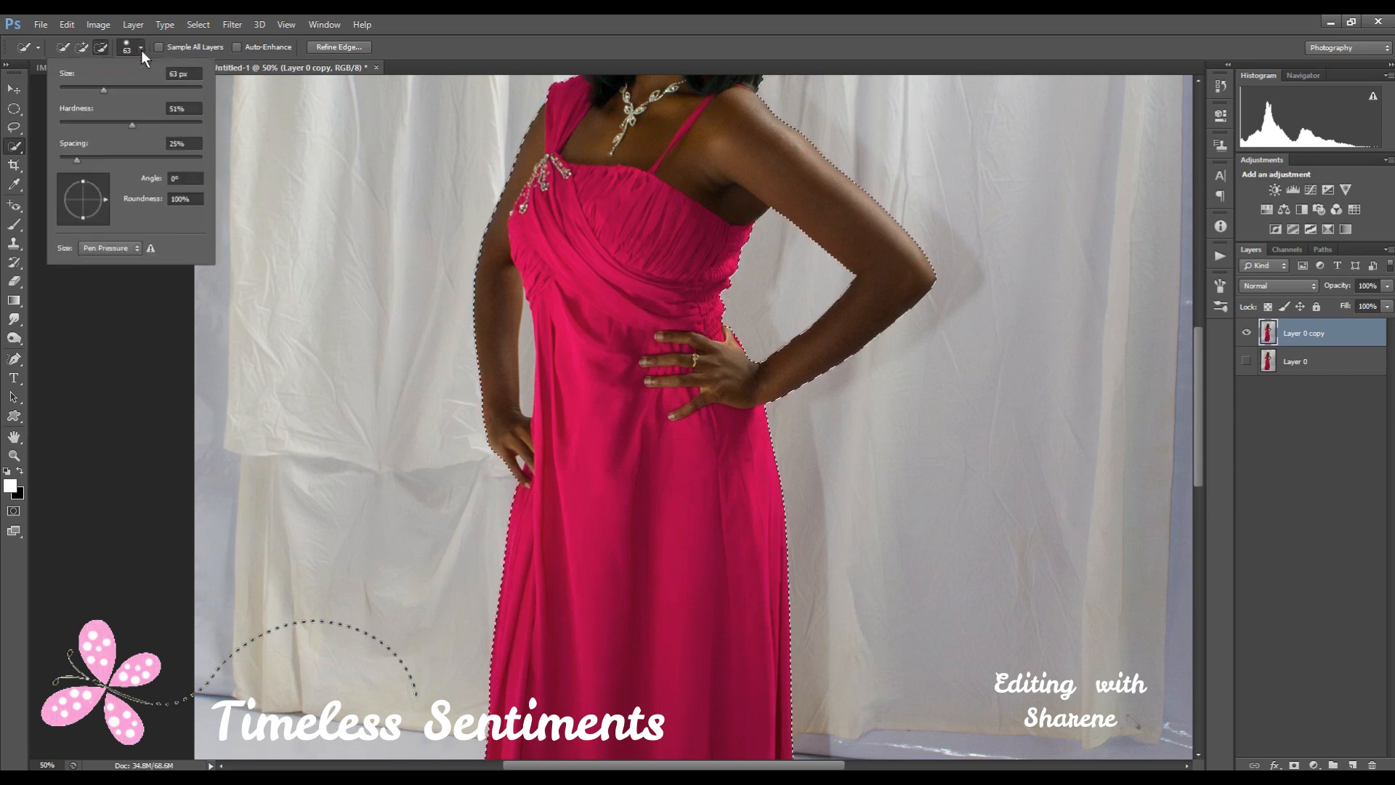
drag(86, 90, 68, 86)
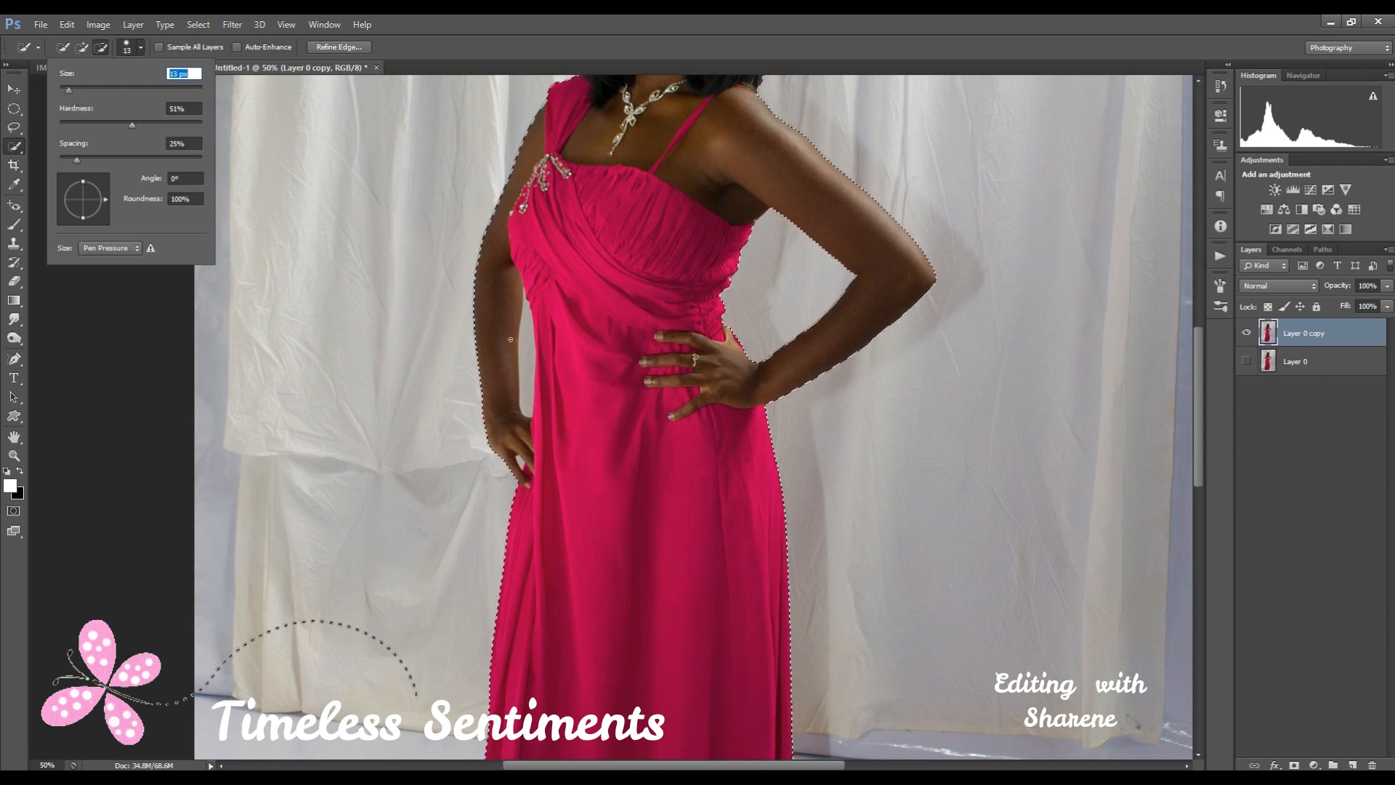
drag(532, 404, 528, 414)
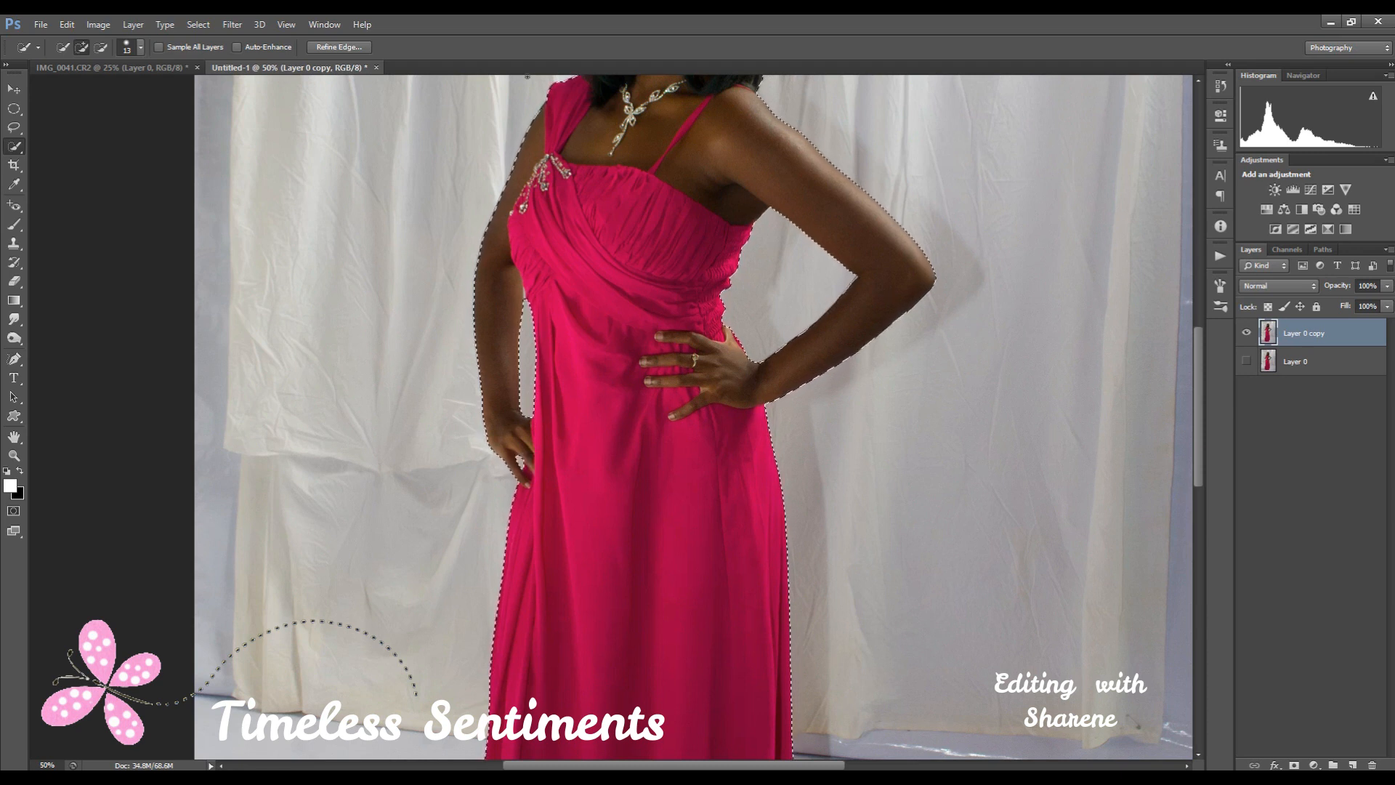
Examine the selection outline around the woman's head, arms and dress, close up and at 25% zoom
scroll(529, 300, up, 5)
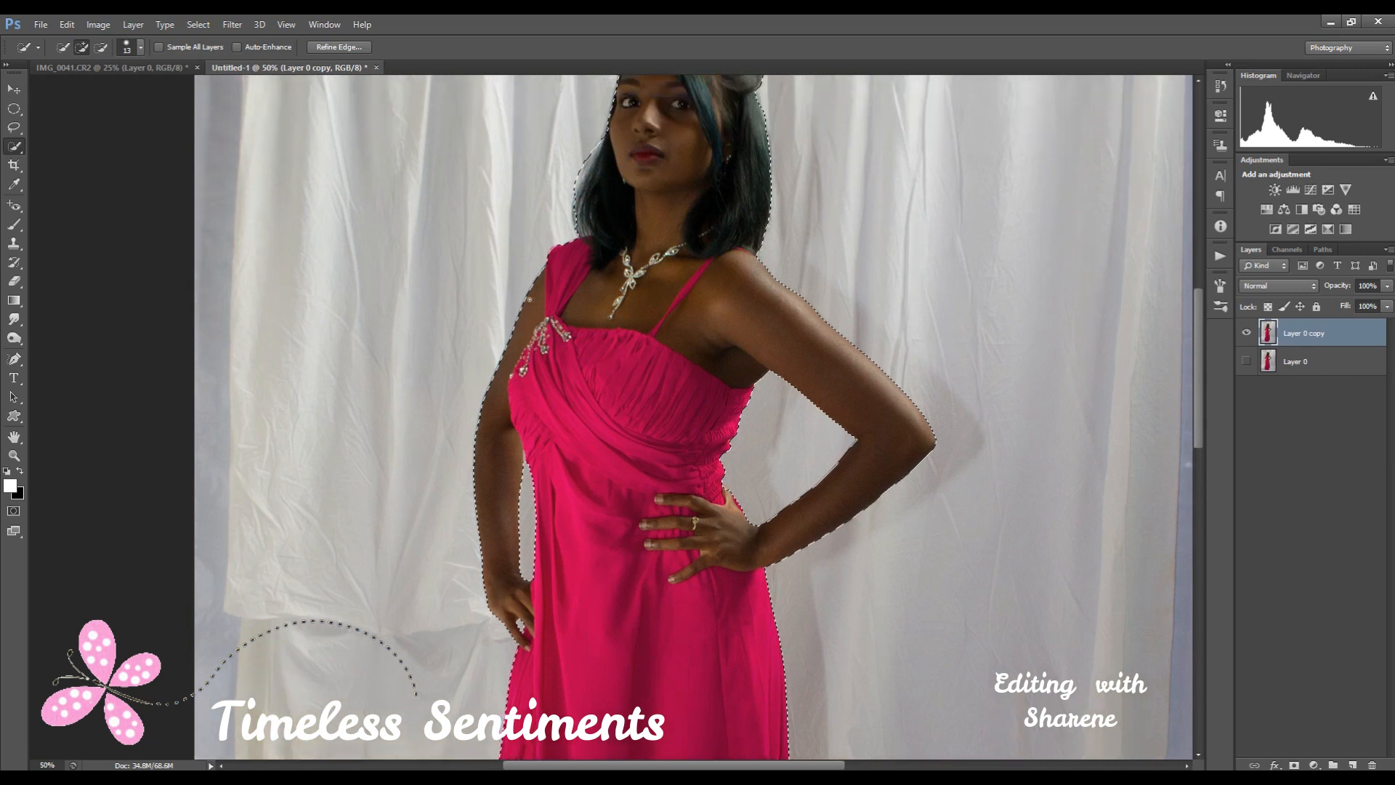
scroll(529, 300, down, 7)
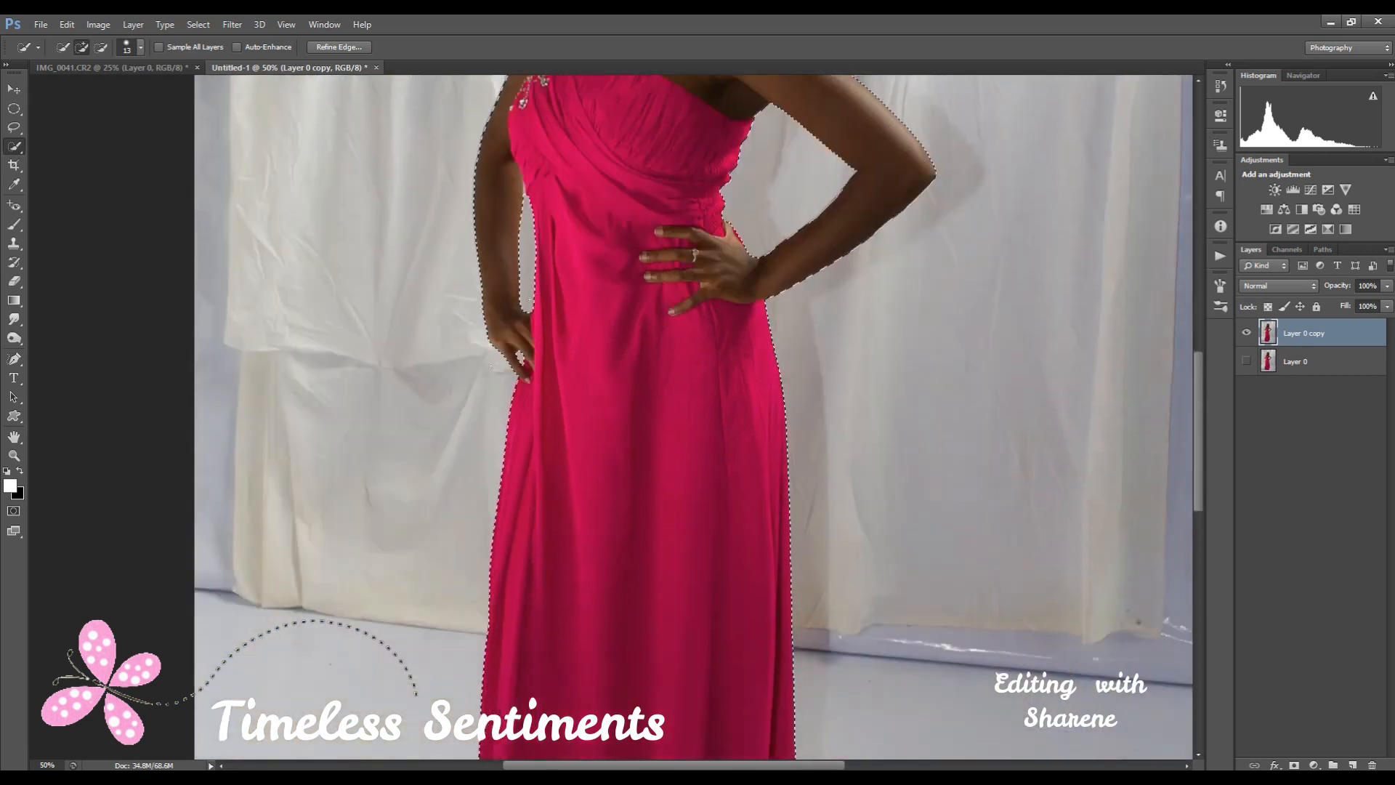
click(16, 456)
click(76, 47)
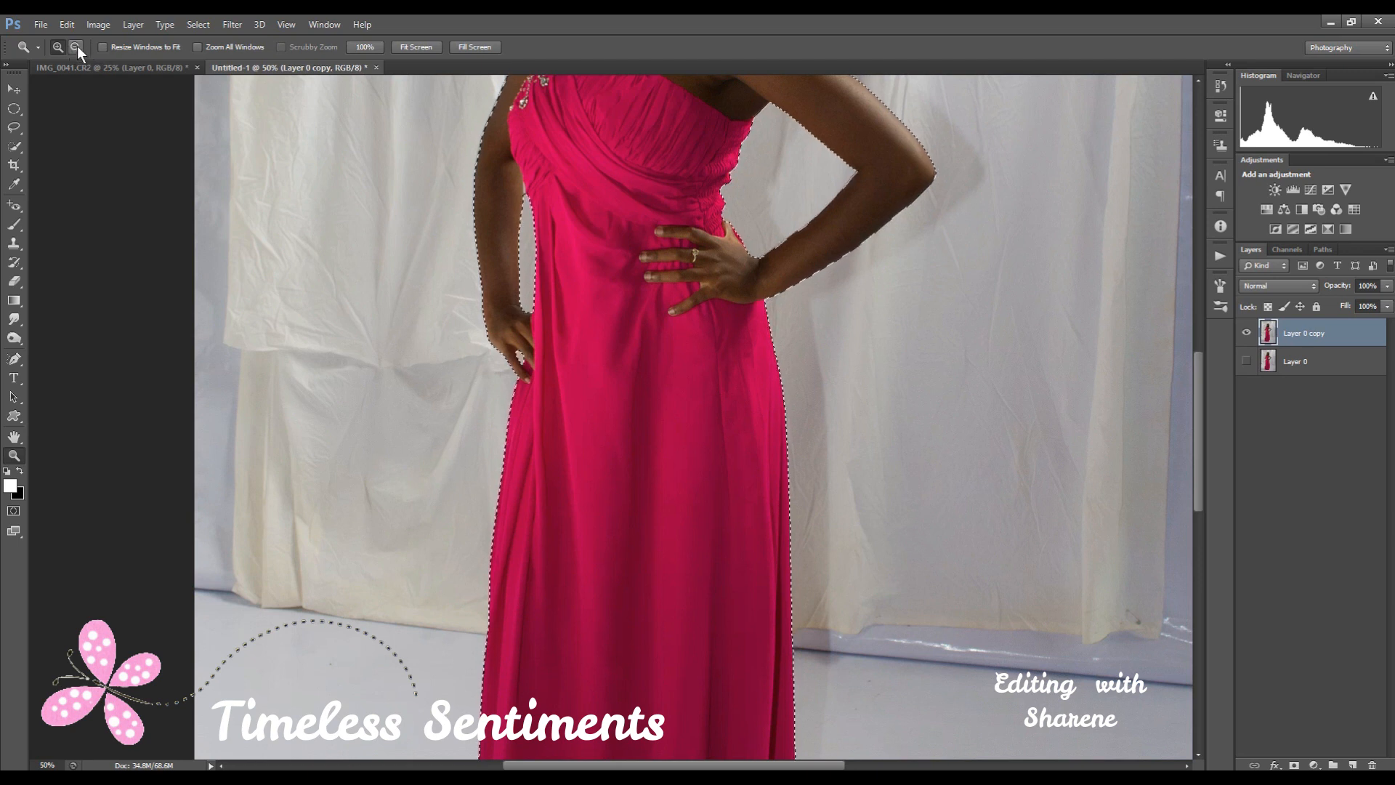
click(632, 386)
click(632, 386)
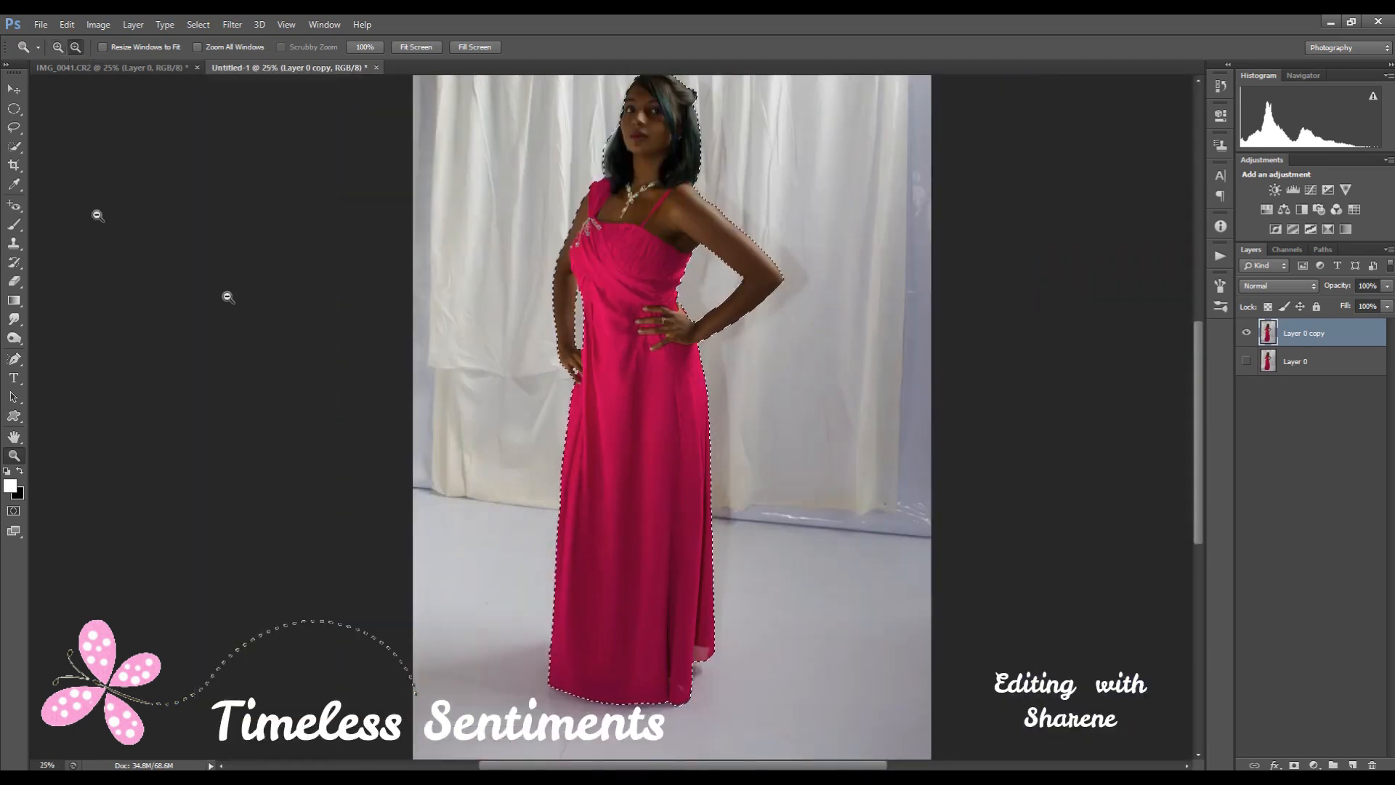
click(14, 147)
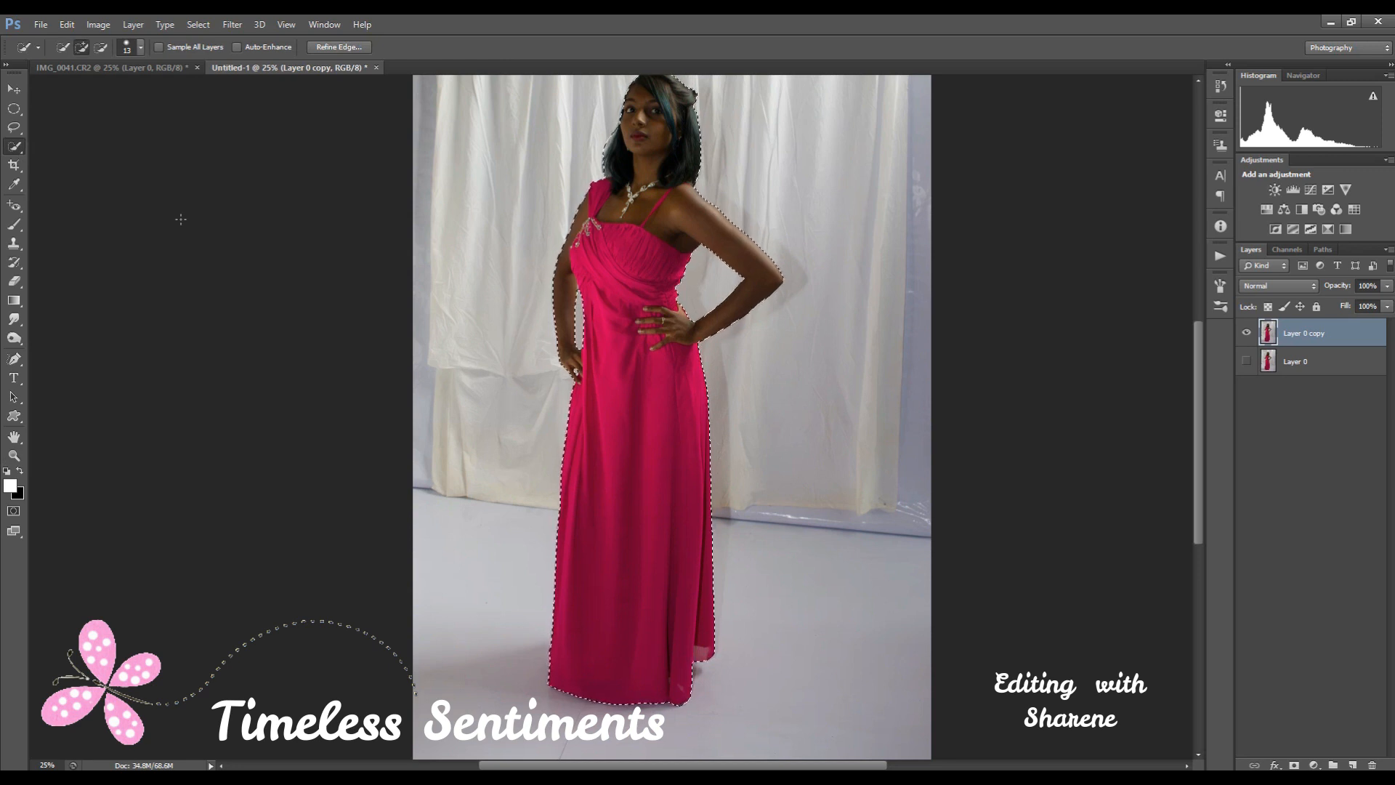
scroll(181, 220, up, 1)
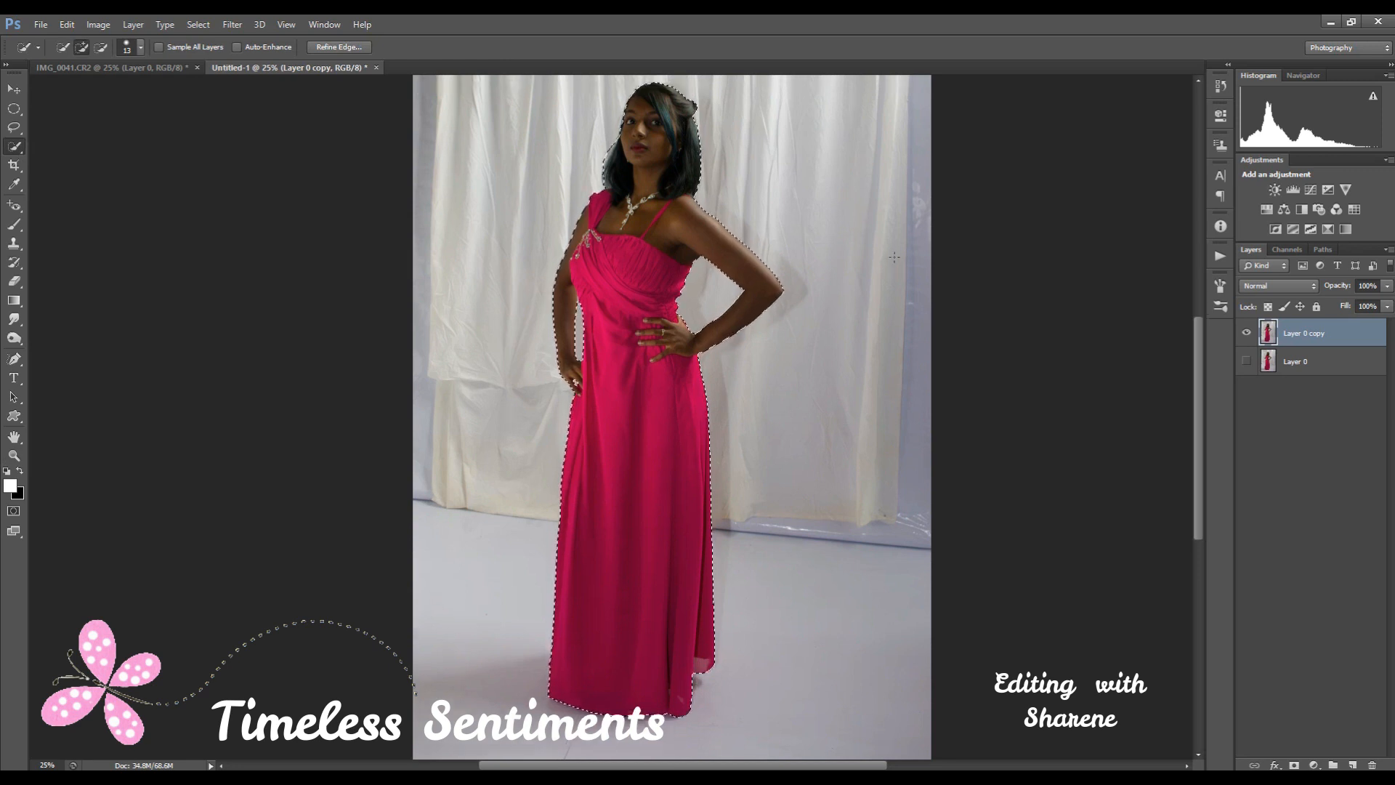
Open Refine Edge in Overlay view and refine the selection along the hair edge and the sheer dress hem
click(339, 47)
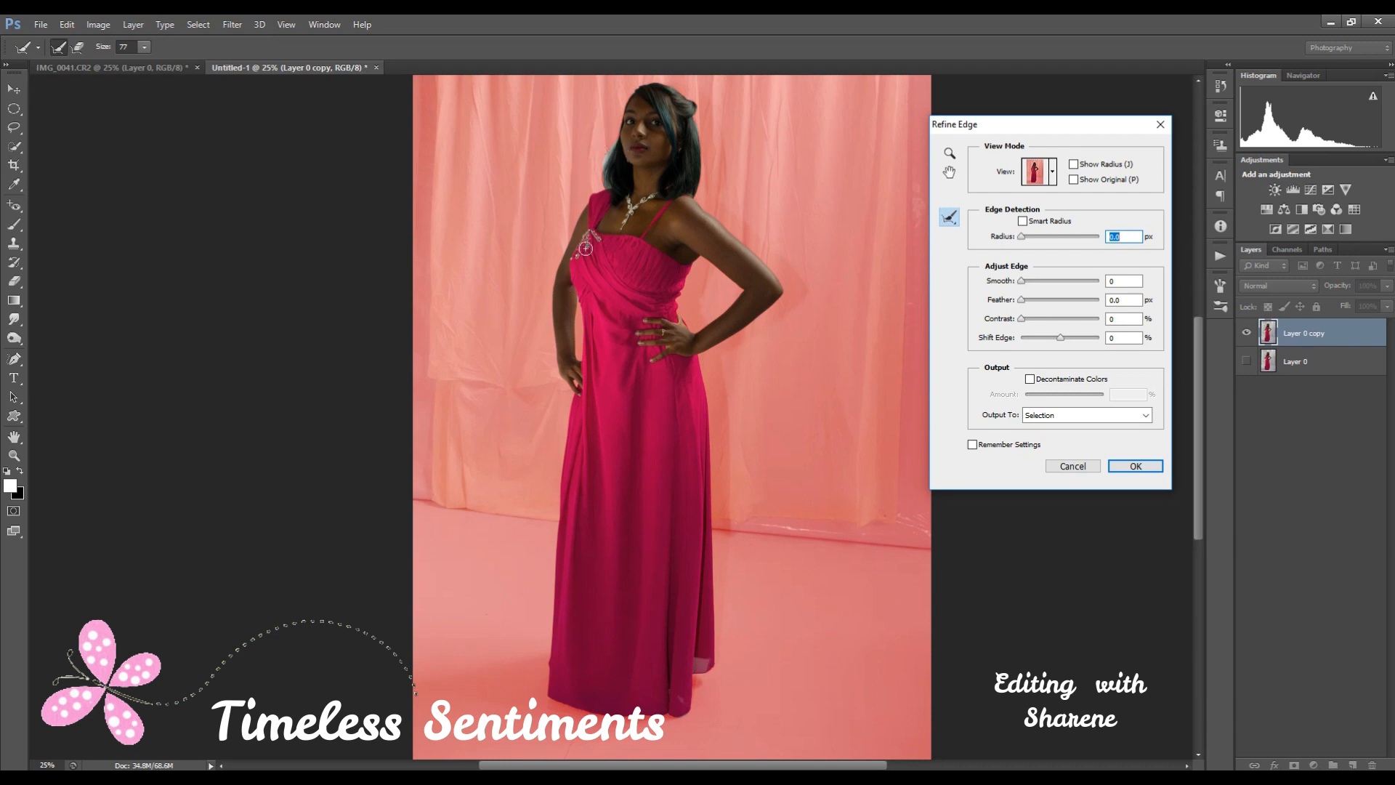
click(1056, 179)
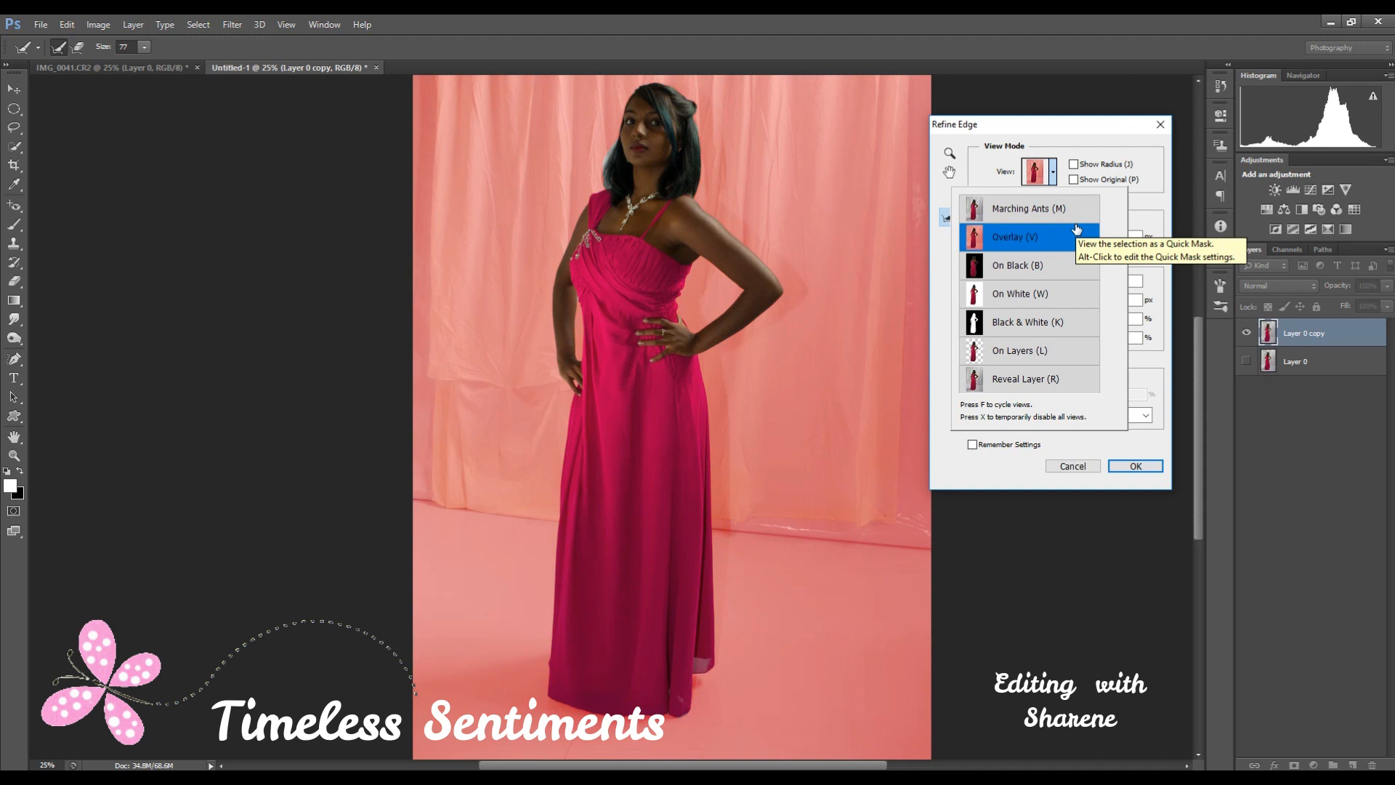
click(1086, 145)
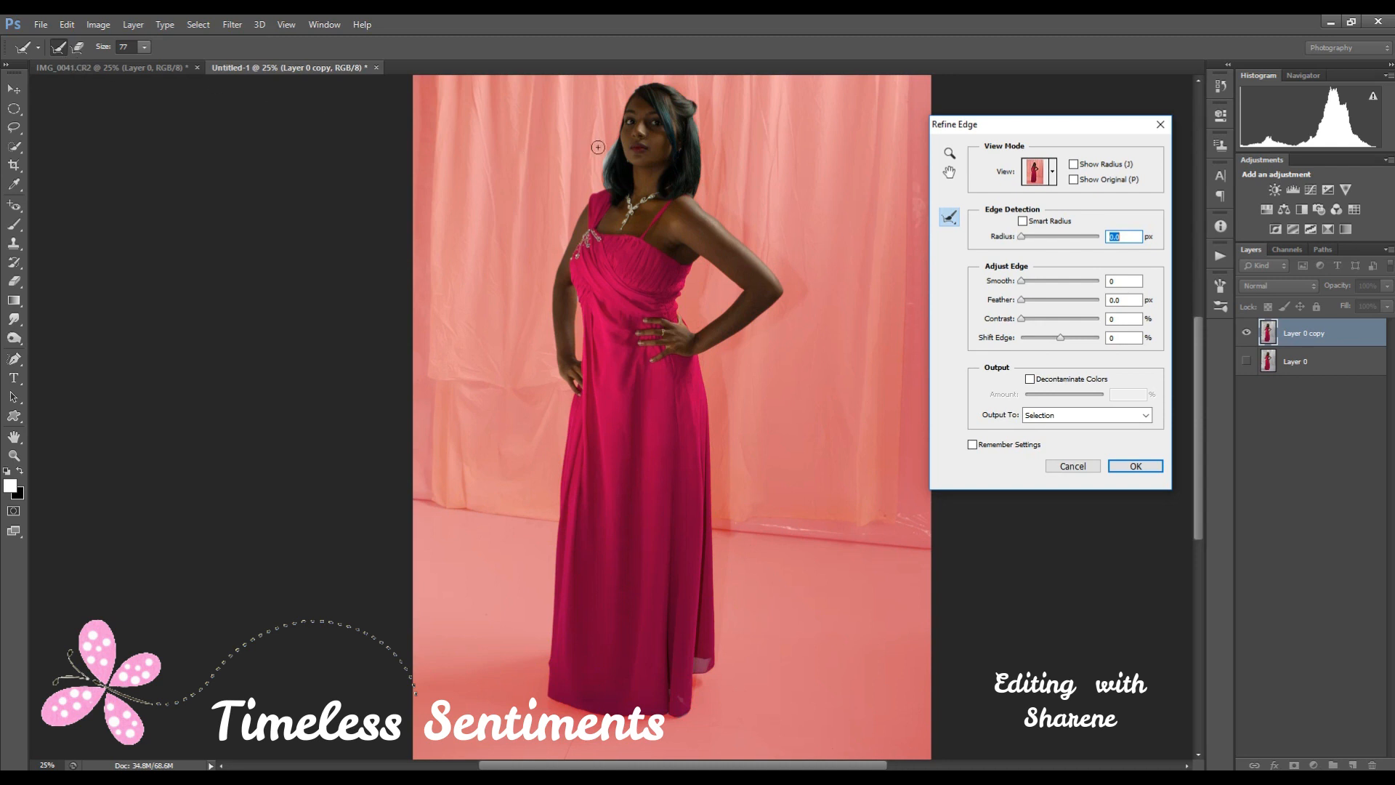
drag(613, 145, 601, 188)
drag(705, 676, 705, 669)
Refine the edge using Smart Radius with radius 0.9 px, smooth 5, feather 0.9 px and contrast 1%
click(1026, 237)
click(1022, 282)
click(1095, 299)
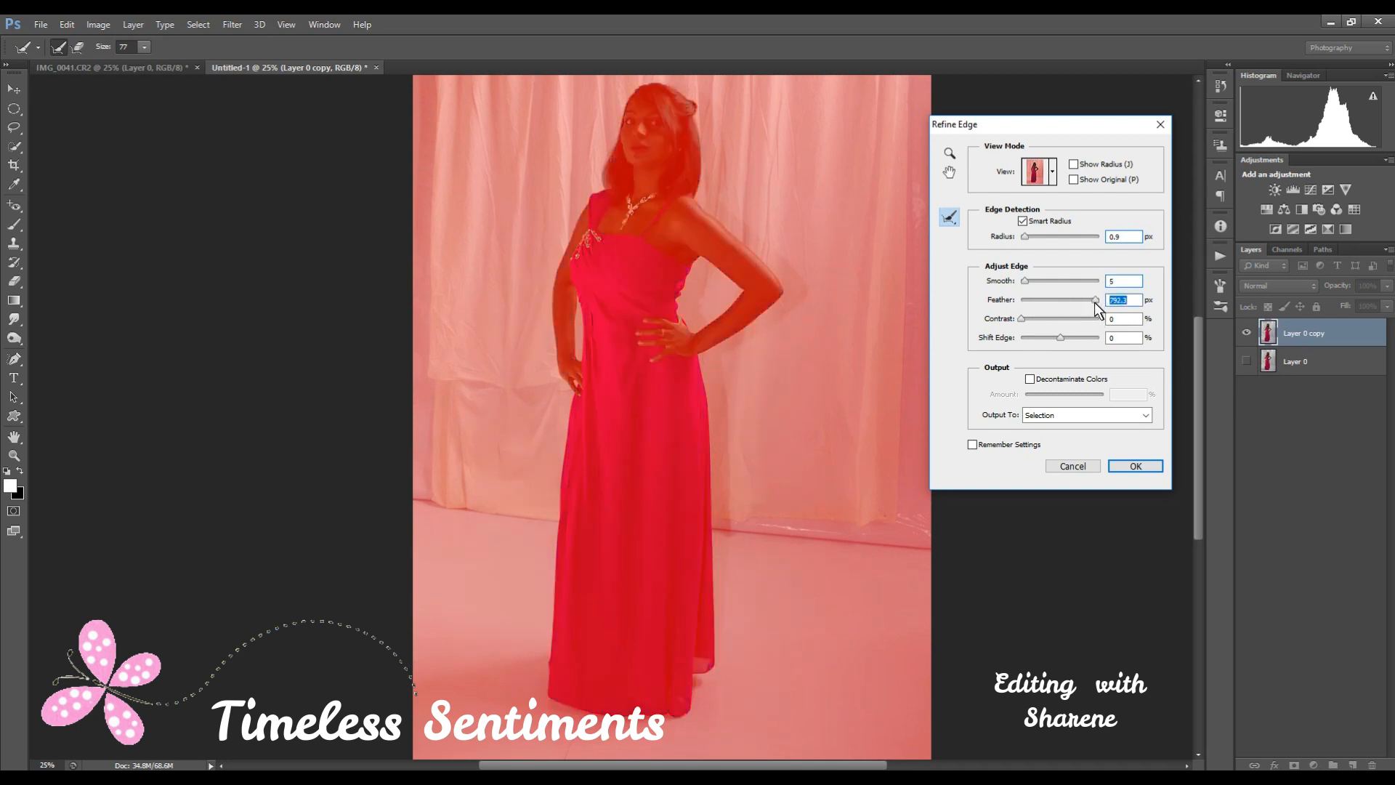
drag(1070, 303, 1047, 304)
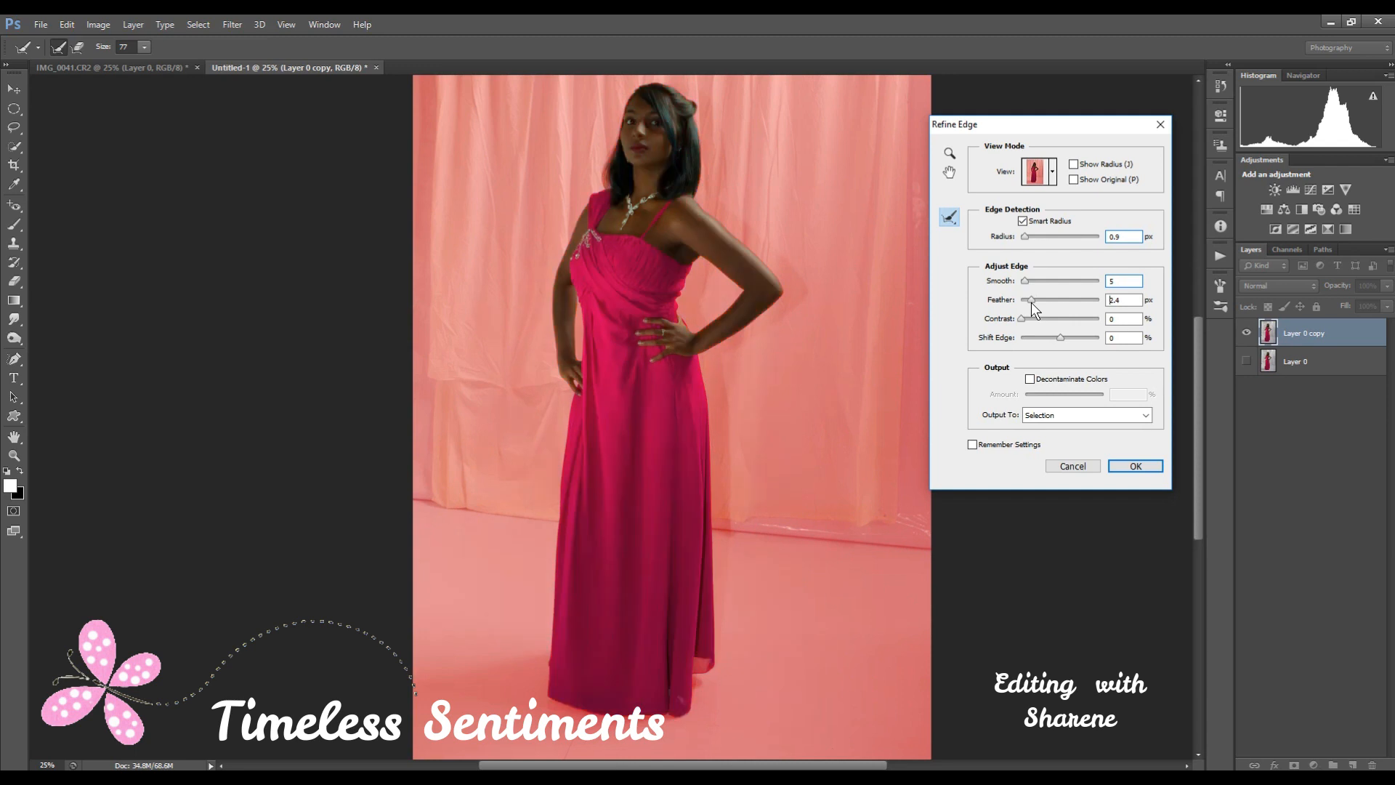
click(1025, 302)
key(Tab)
Enable Decontaminate Colors and output the refined selection to a new layer with a layer mask
click(1029, 379)
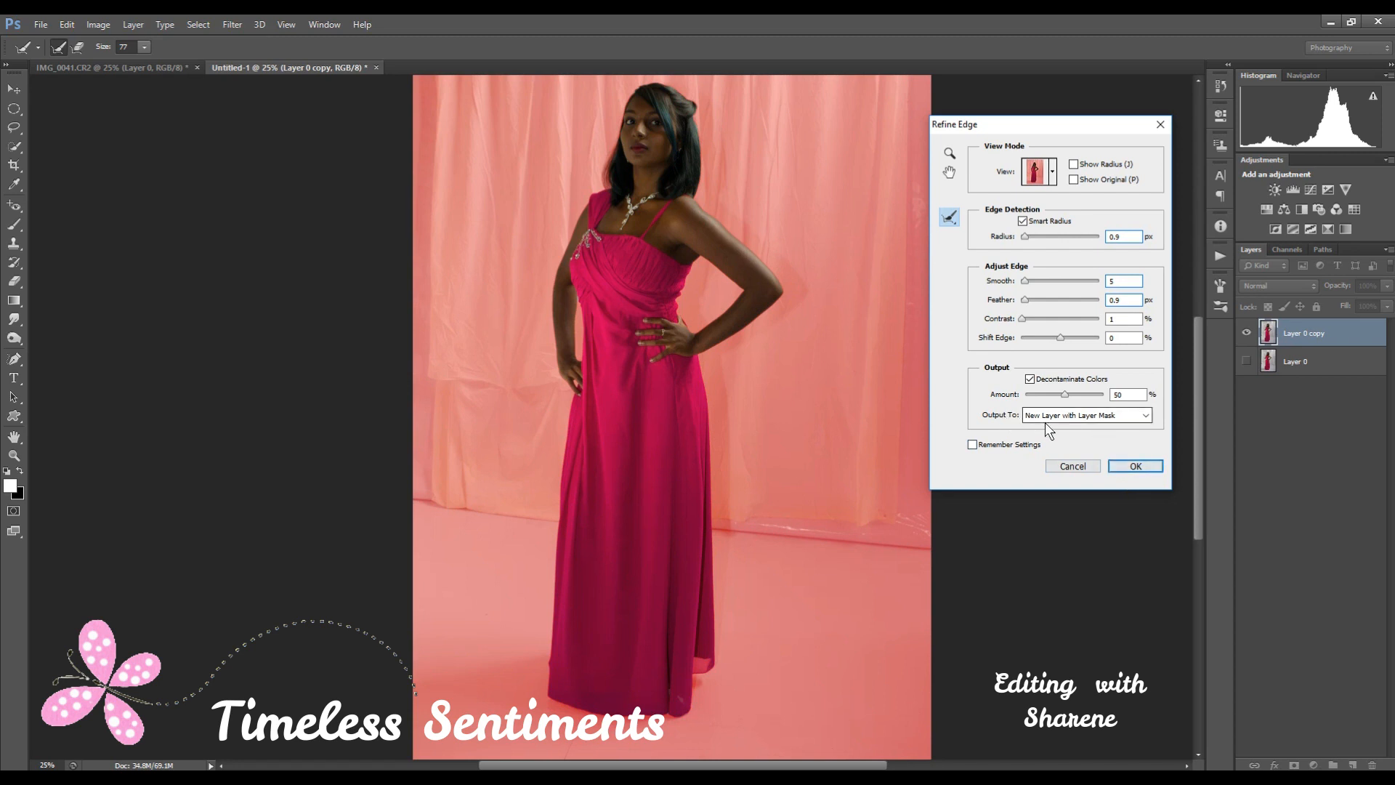
click(1126, 471)
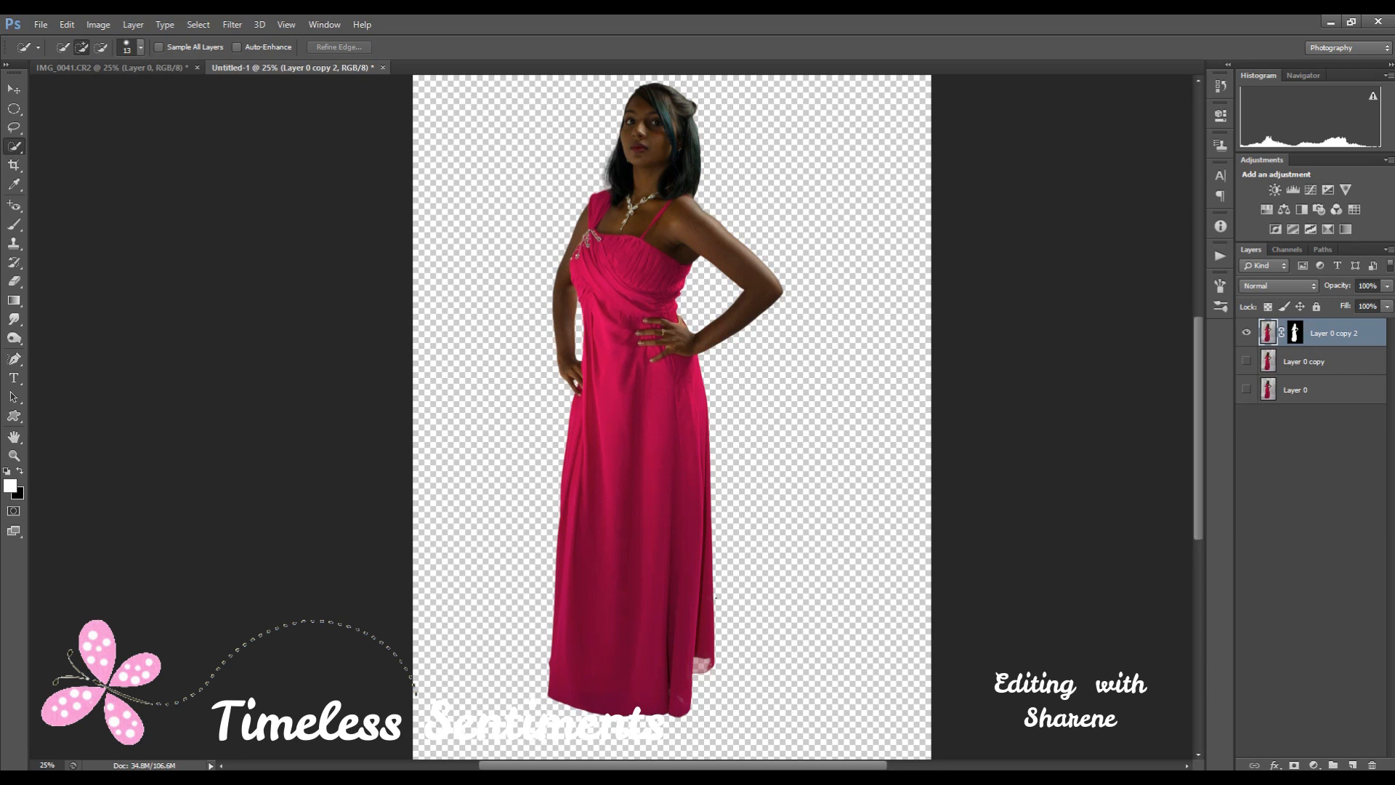
click(16, 91)
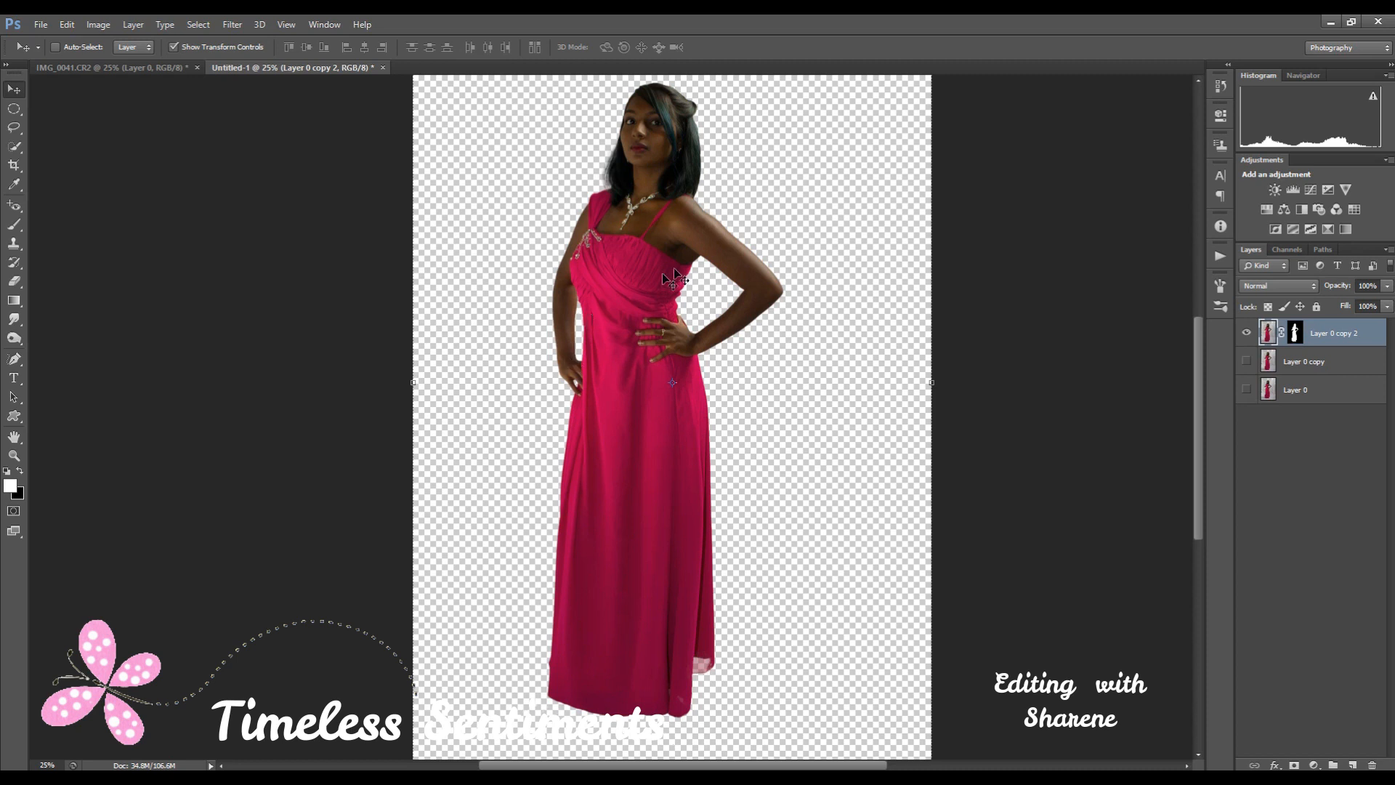
Compare the cutout with the original curtain background by showing and hiding Layer 0
scroll(703, 278, up, 2)
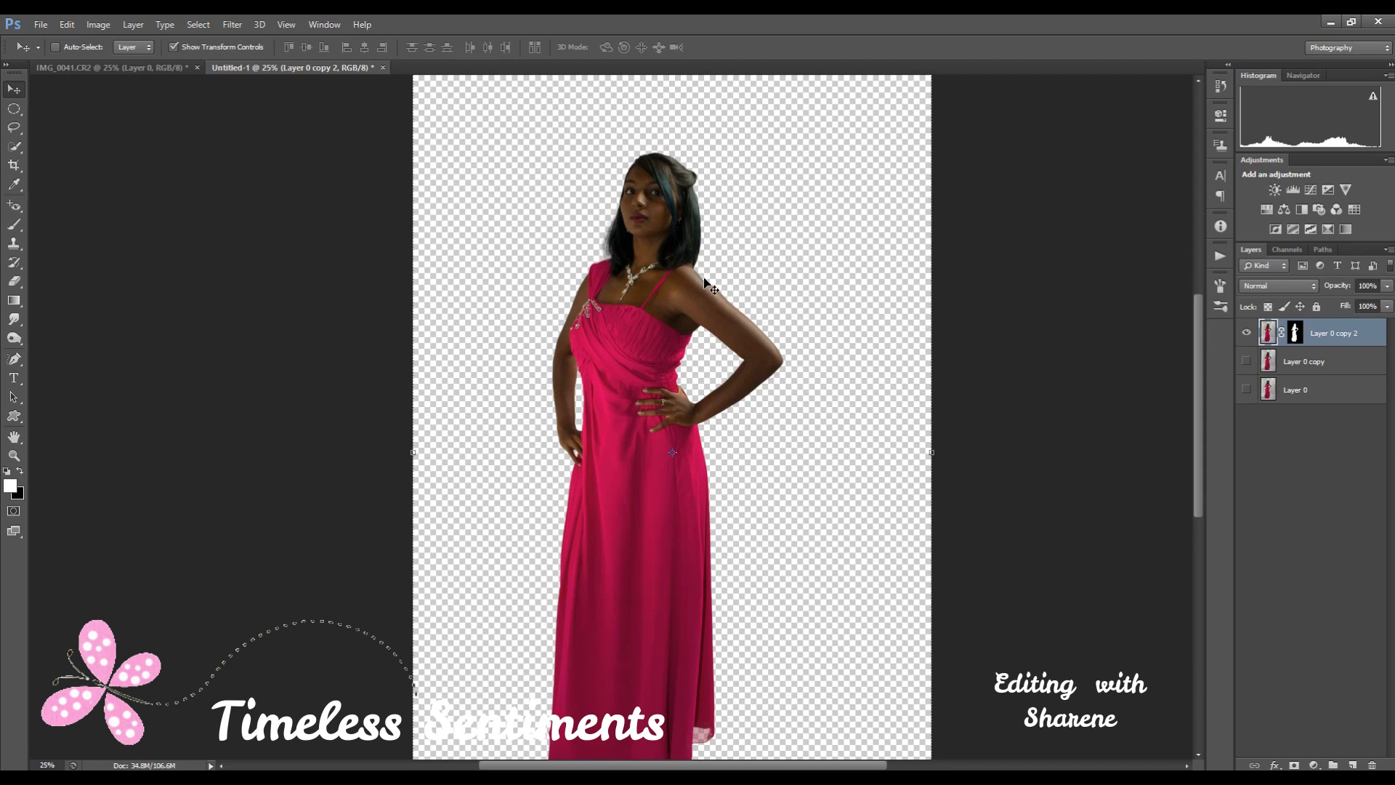
click(1247, 391)
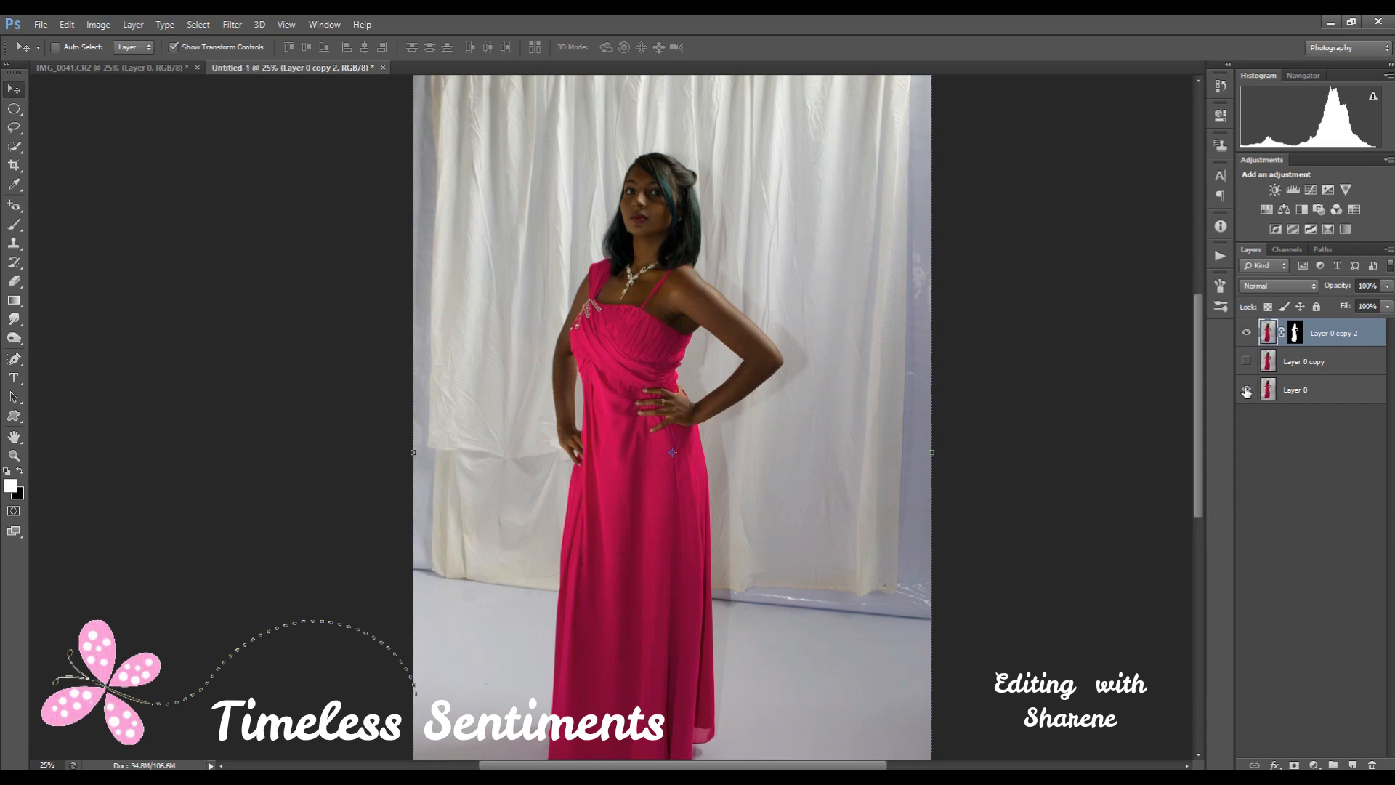
click(1246, 393)
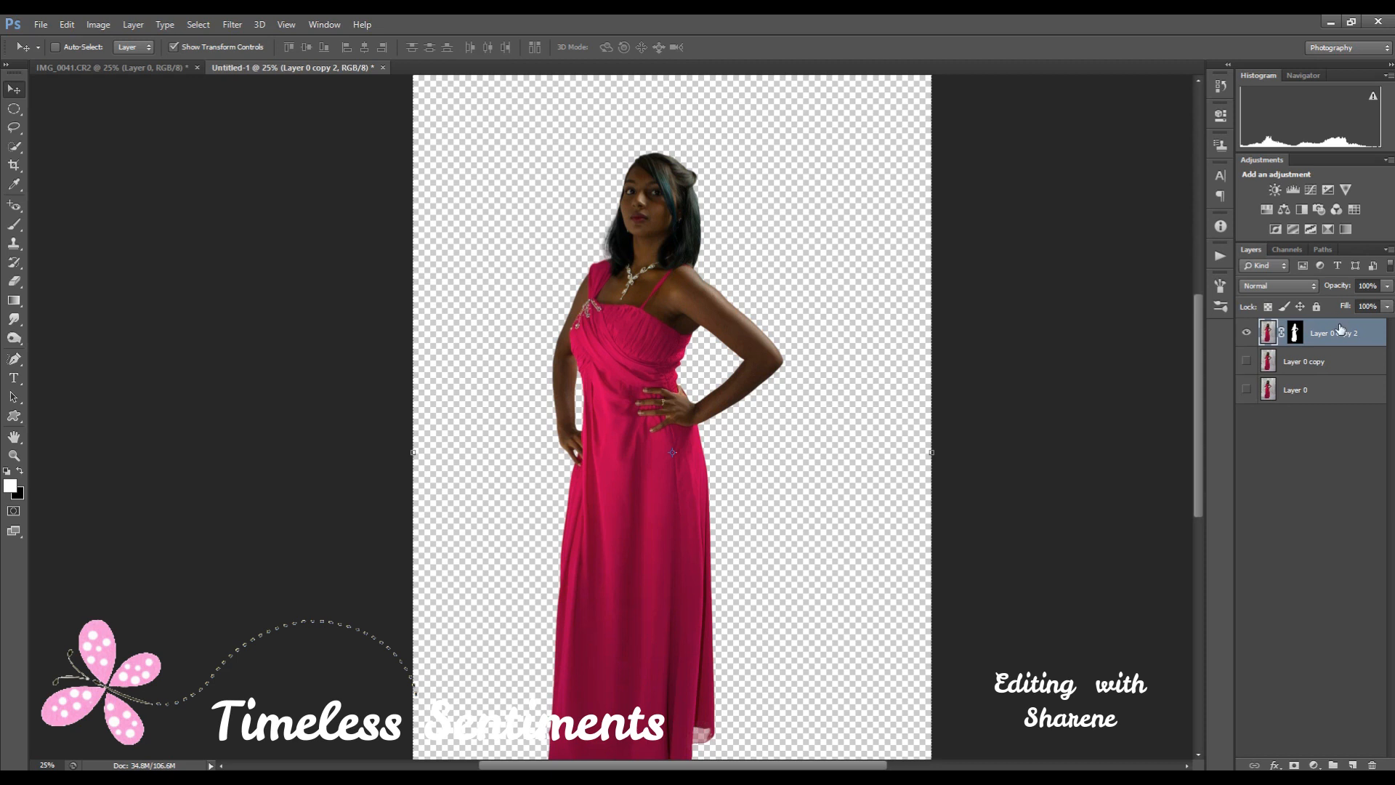
Add a new layer above the cutout and fill it with white in Normal mode at 100% opacity
click(145, 28)
mouse_move(195, 44)
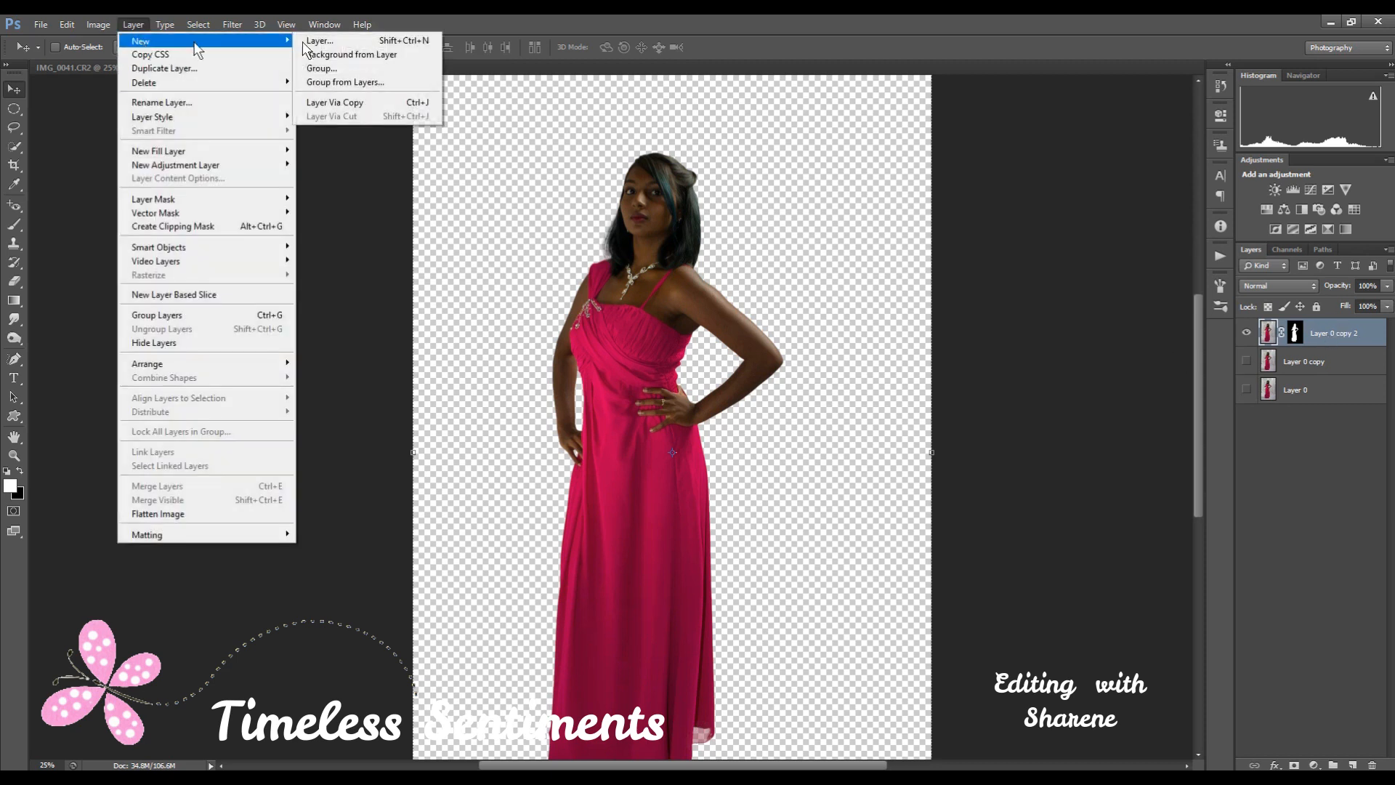
click(386, 45)
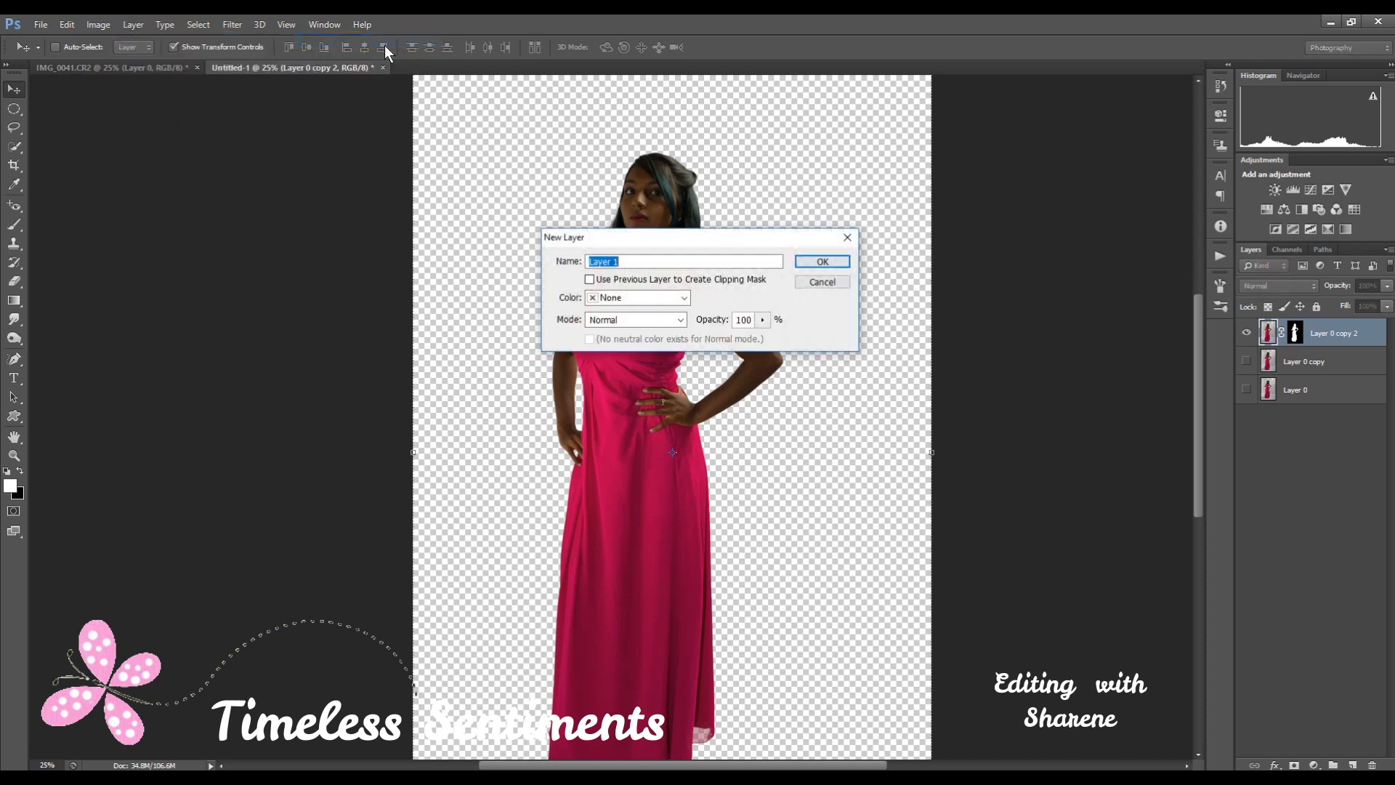
click(820, 261)
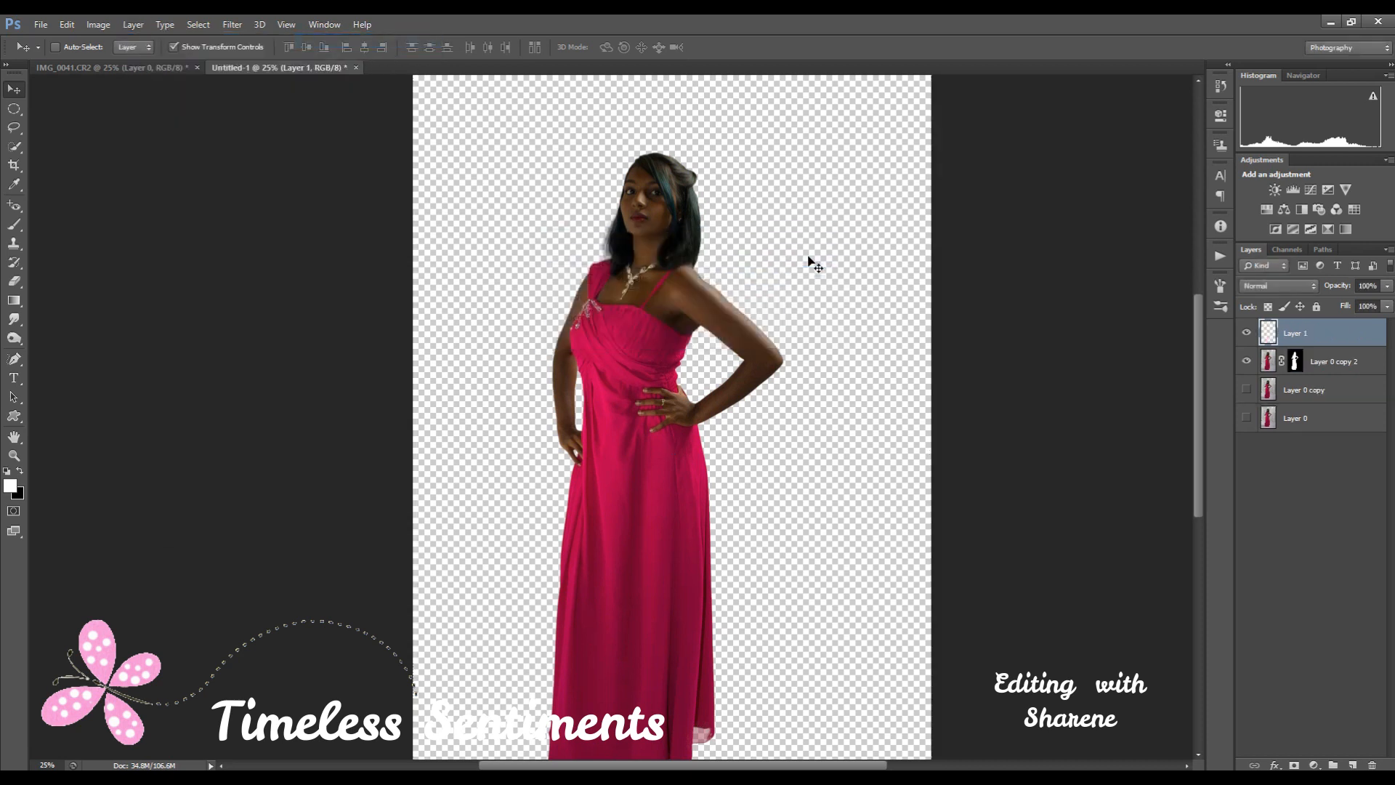
click(68, 24)
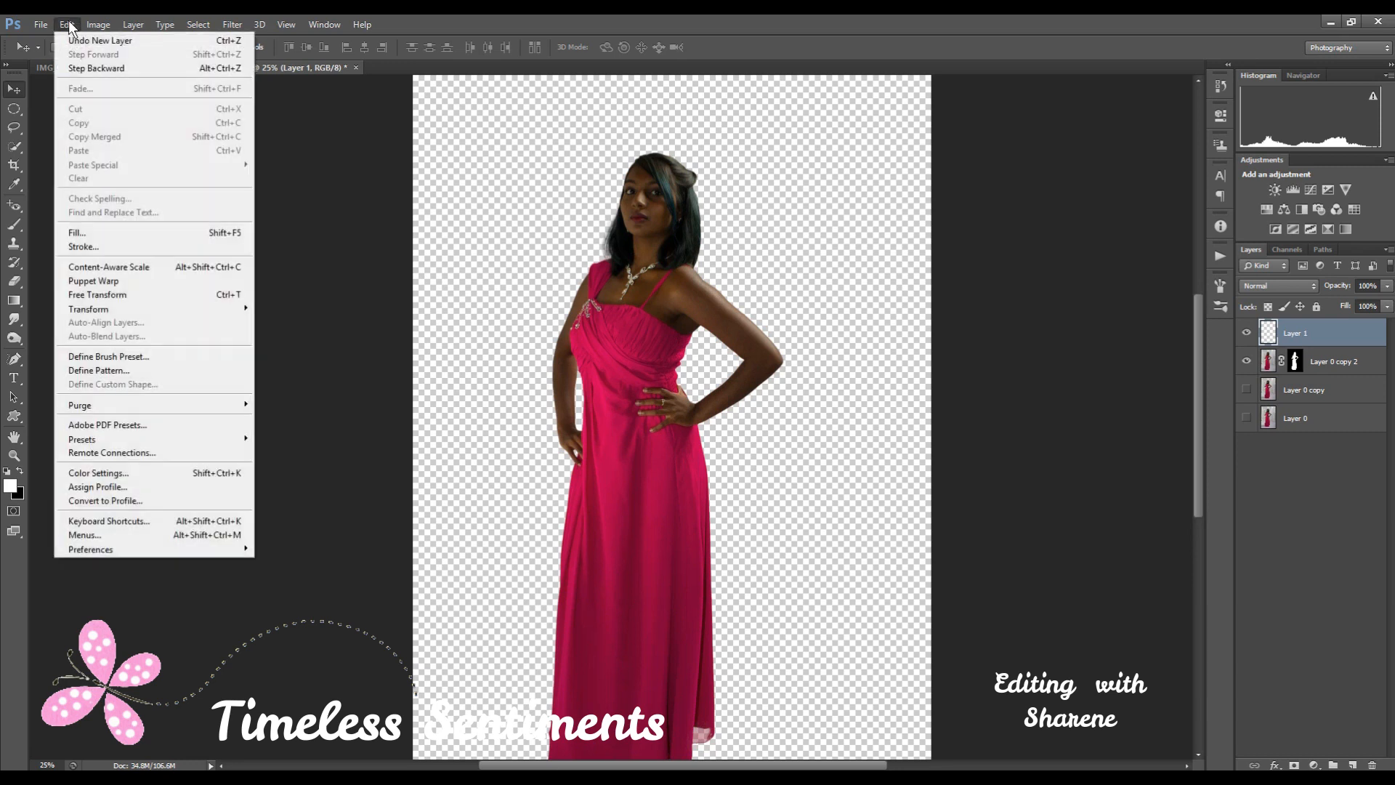
click(116, 231)
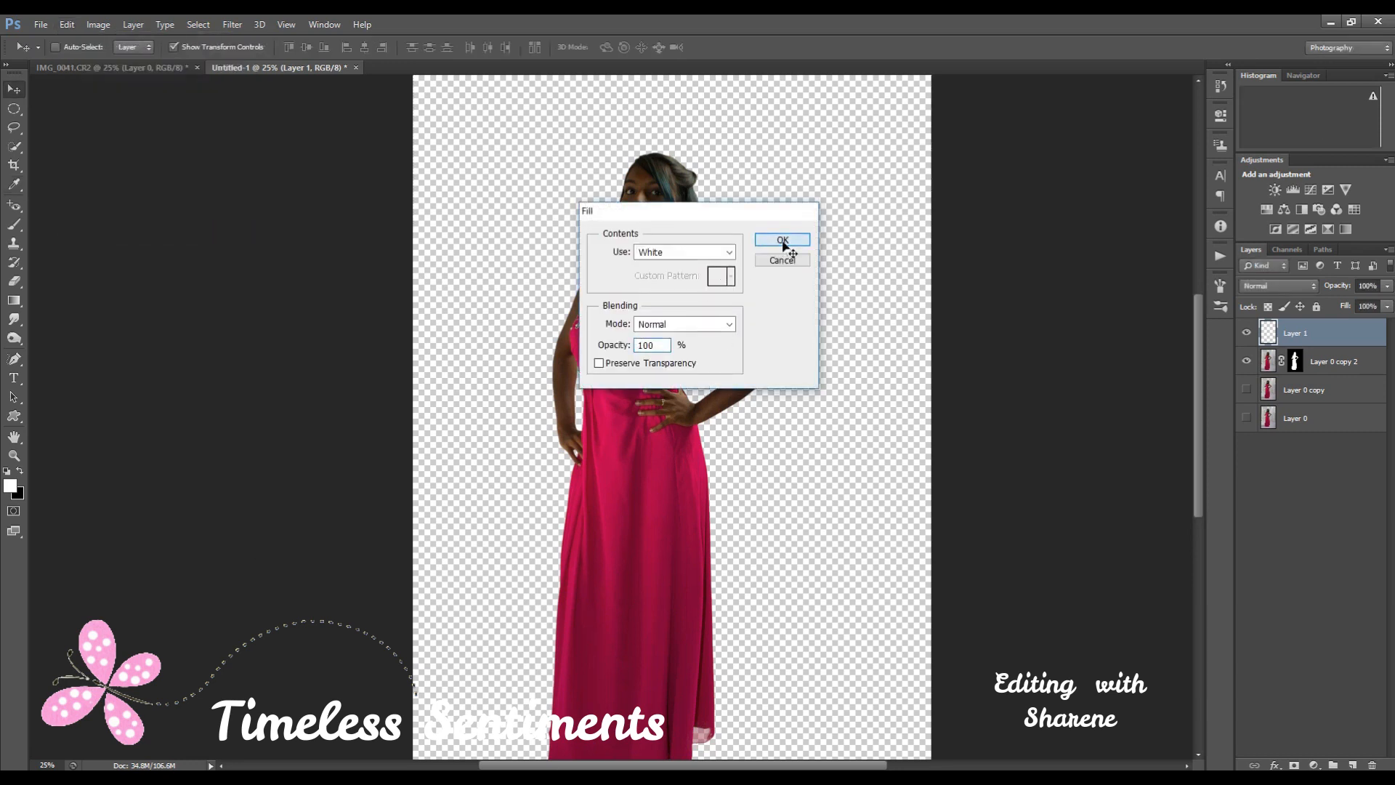
click(782, 242)
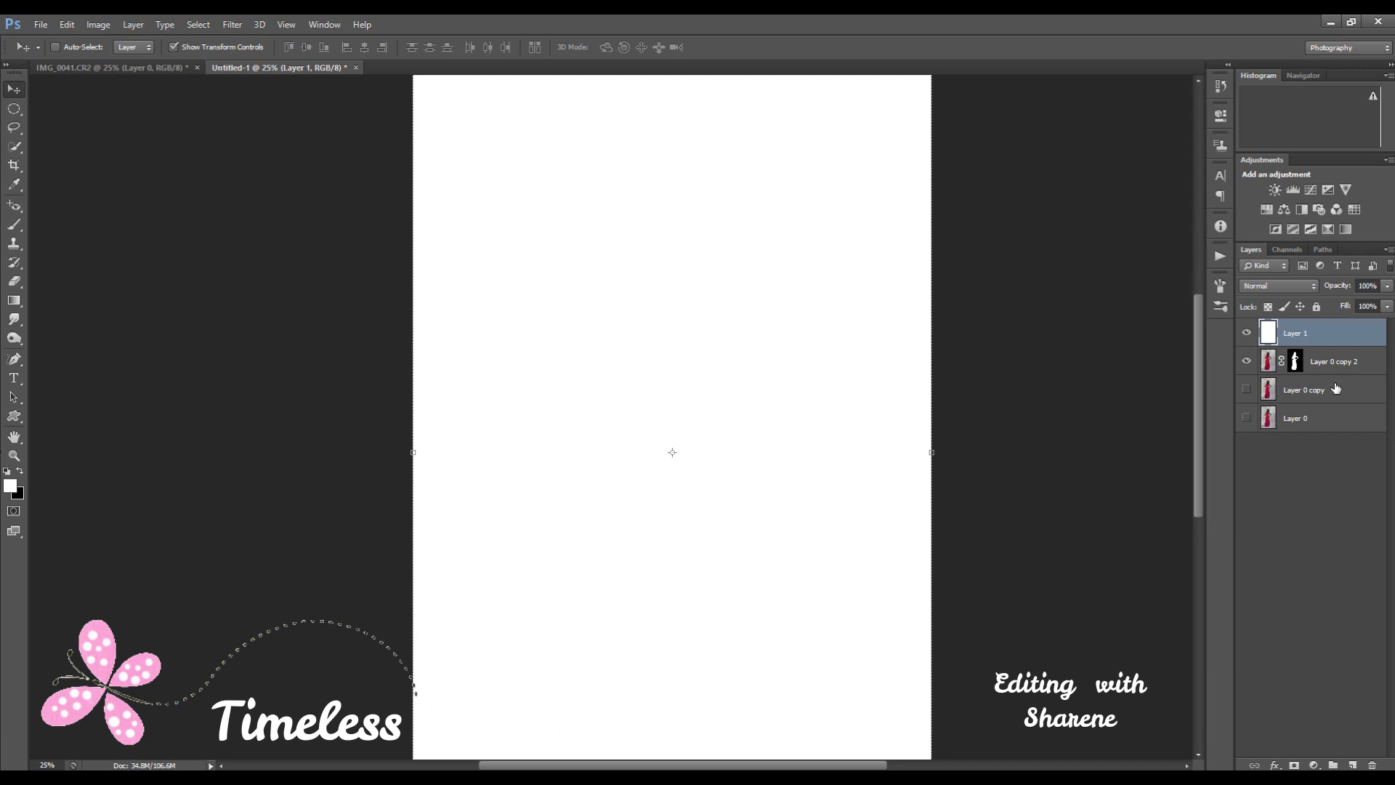
Move the masked cutout layer, Layer 0 copy 2, above the white layer and check the full figure
click(1335, 364)
drag(1336, 364, 1330, 327)
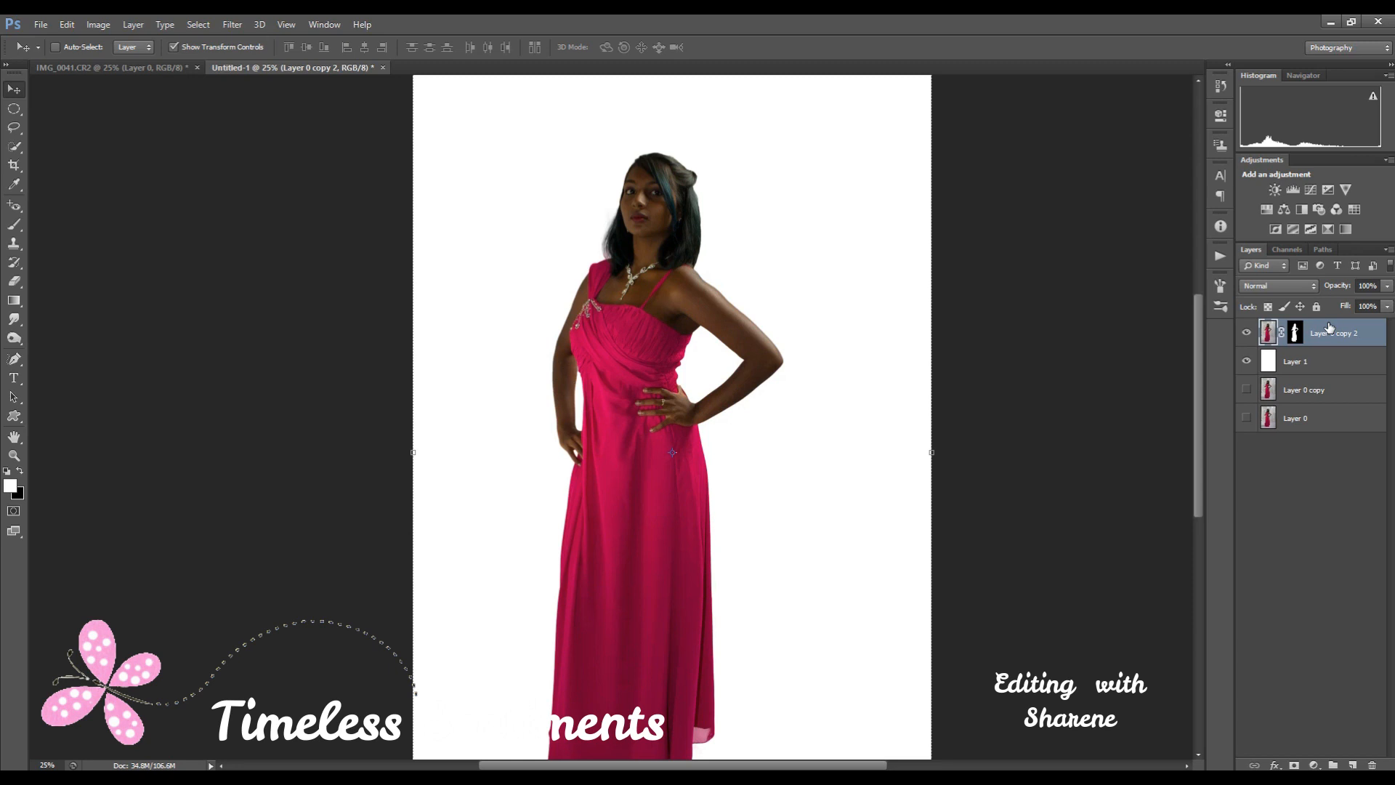
scroll(1078, 665, down, 1)
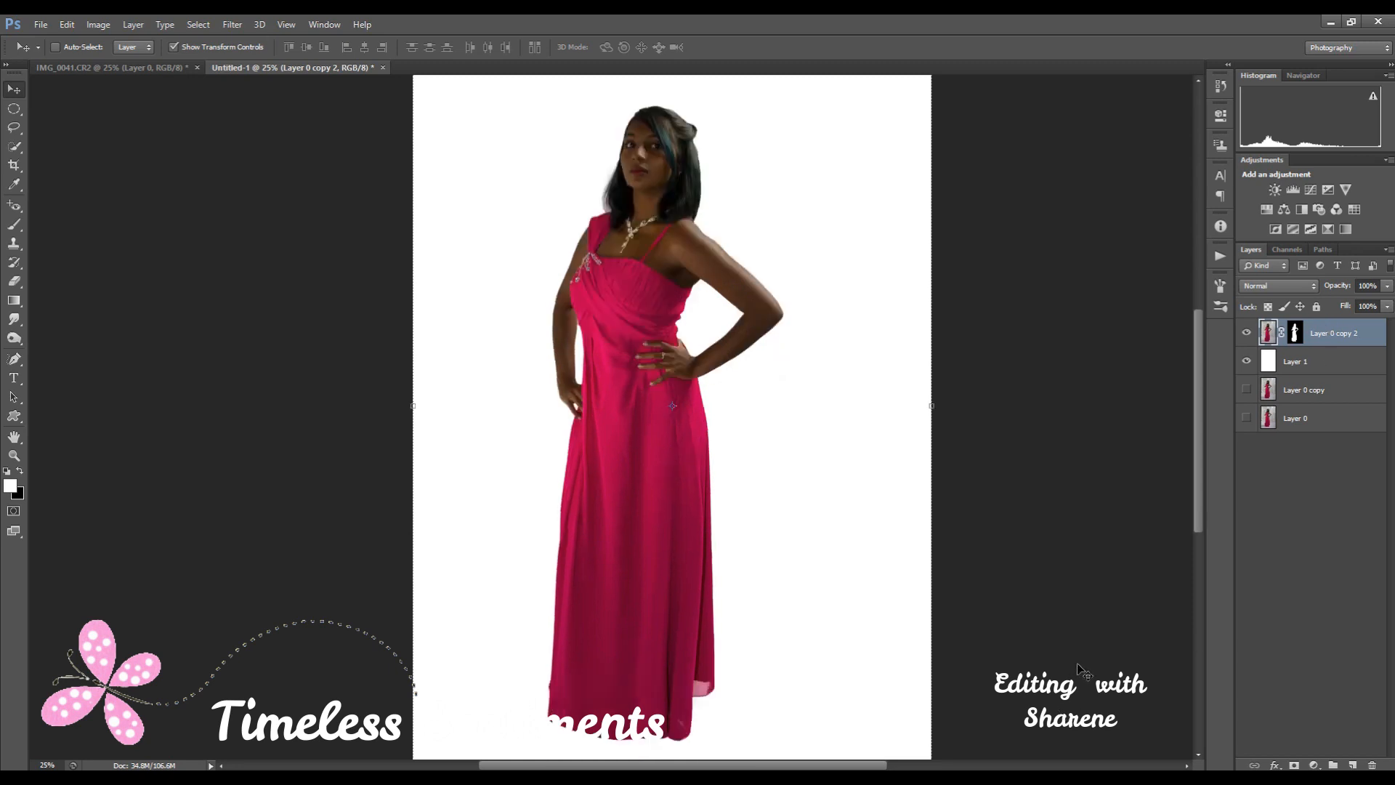
scroll(1083, 672, up, 1)
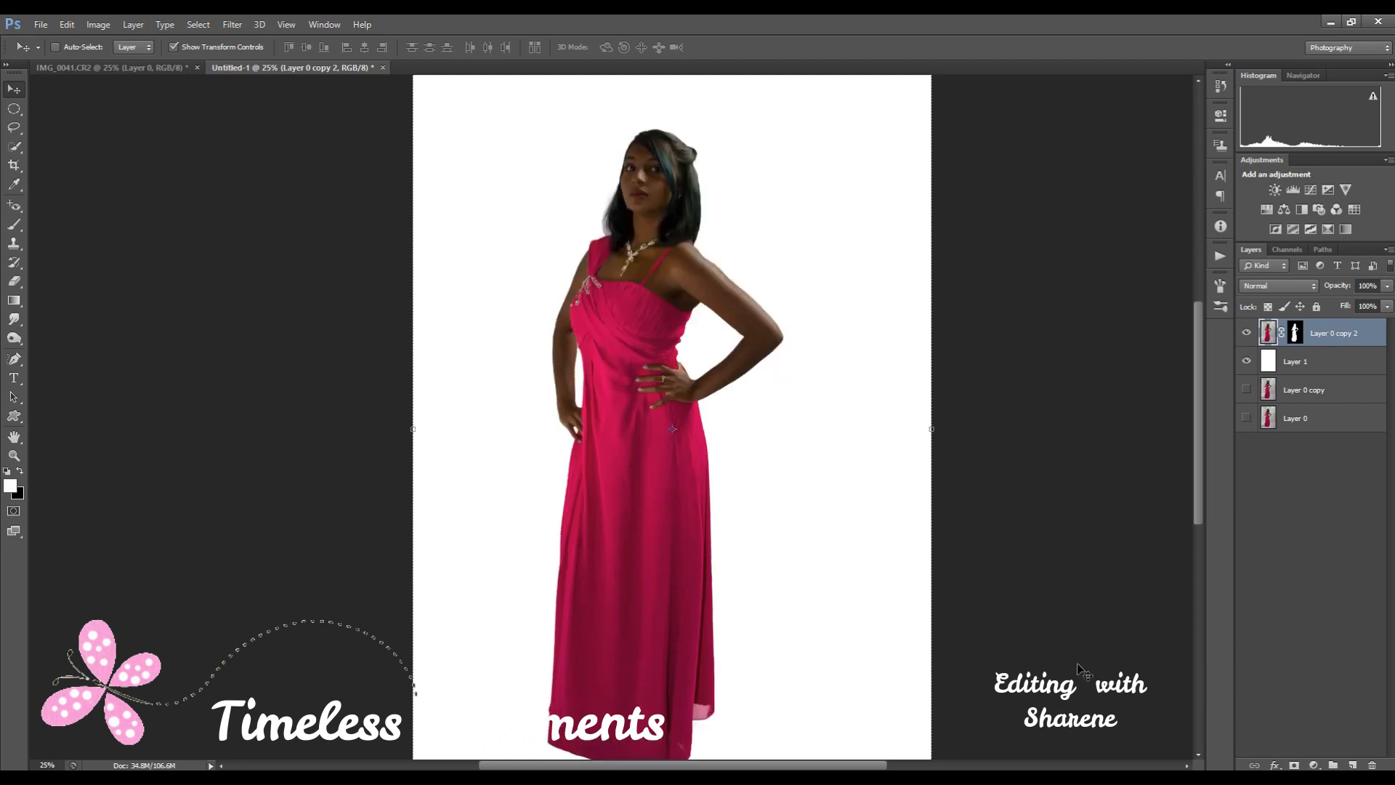
Activate the Gradient tool and use the linear gradient style
click(13, 301)
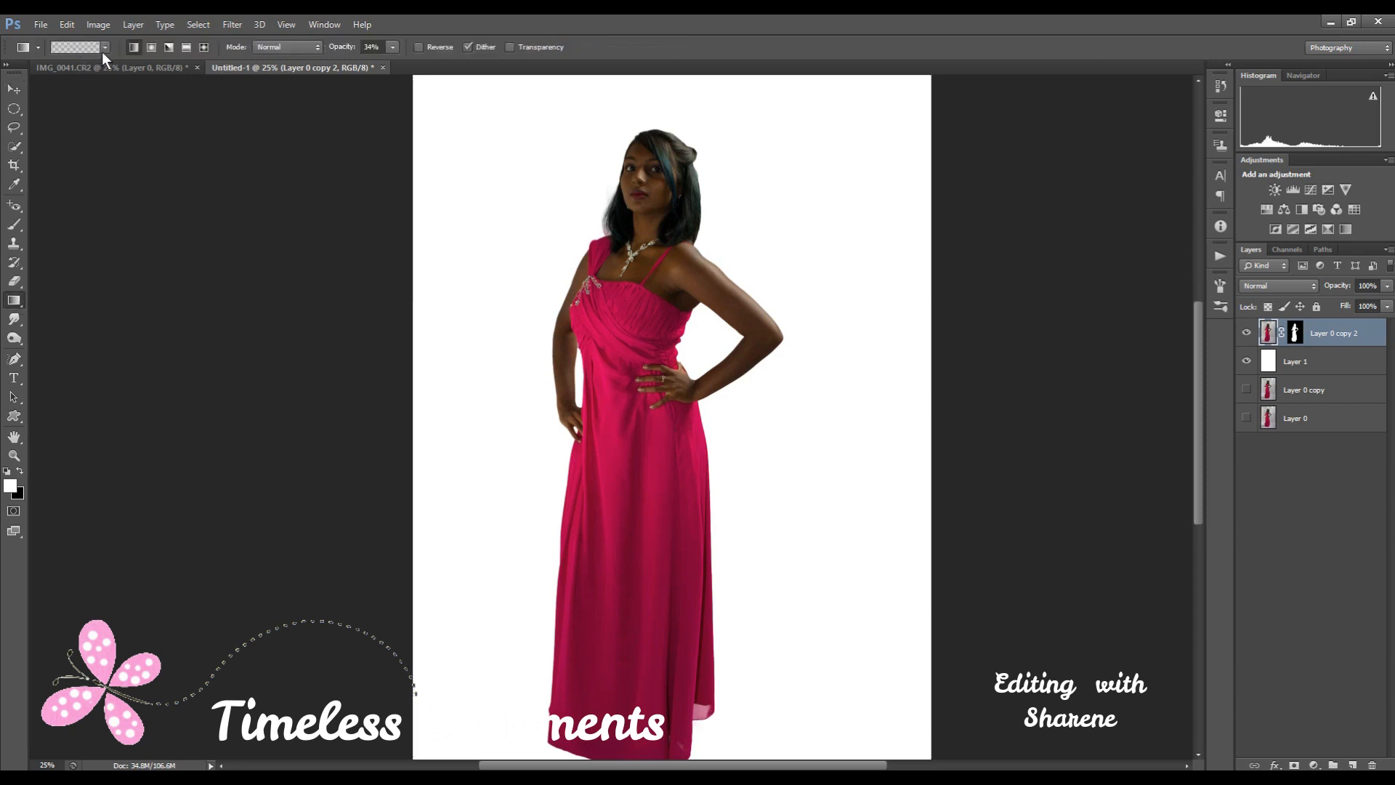
click(105, 48)
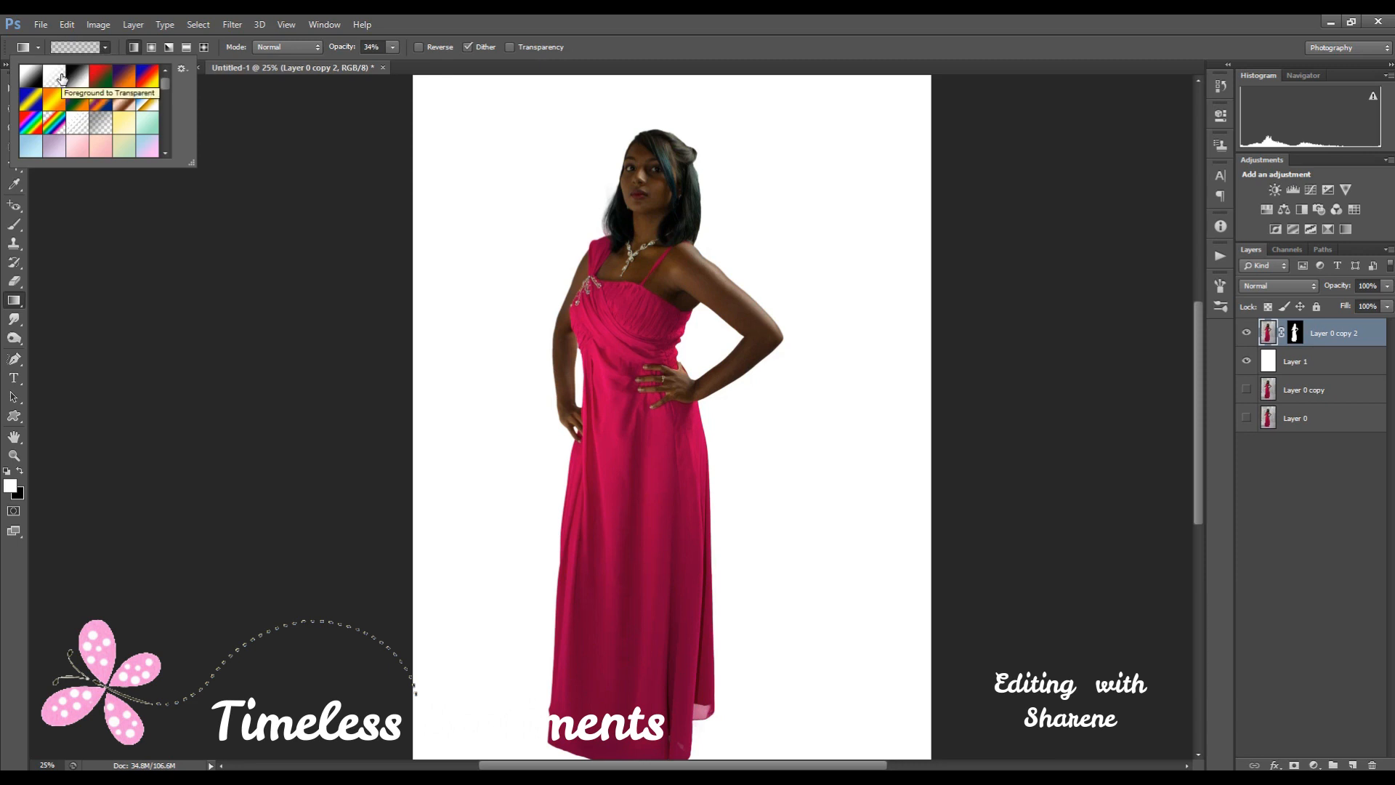
click(136, 45)
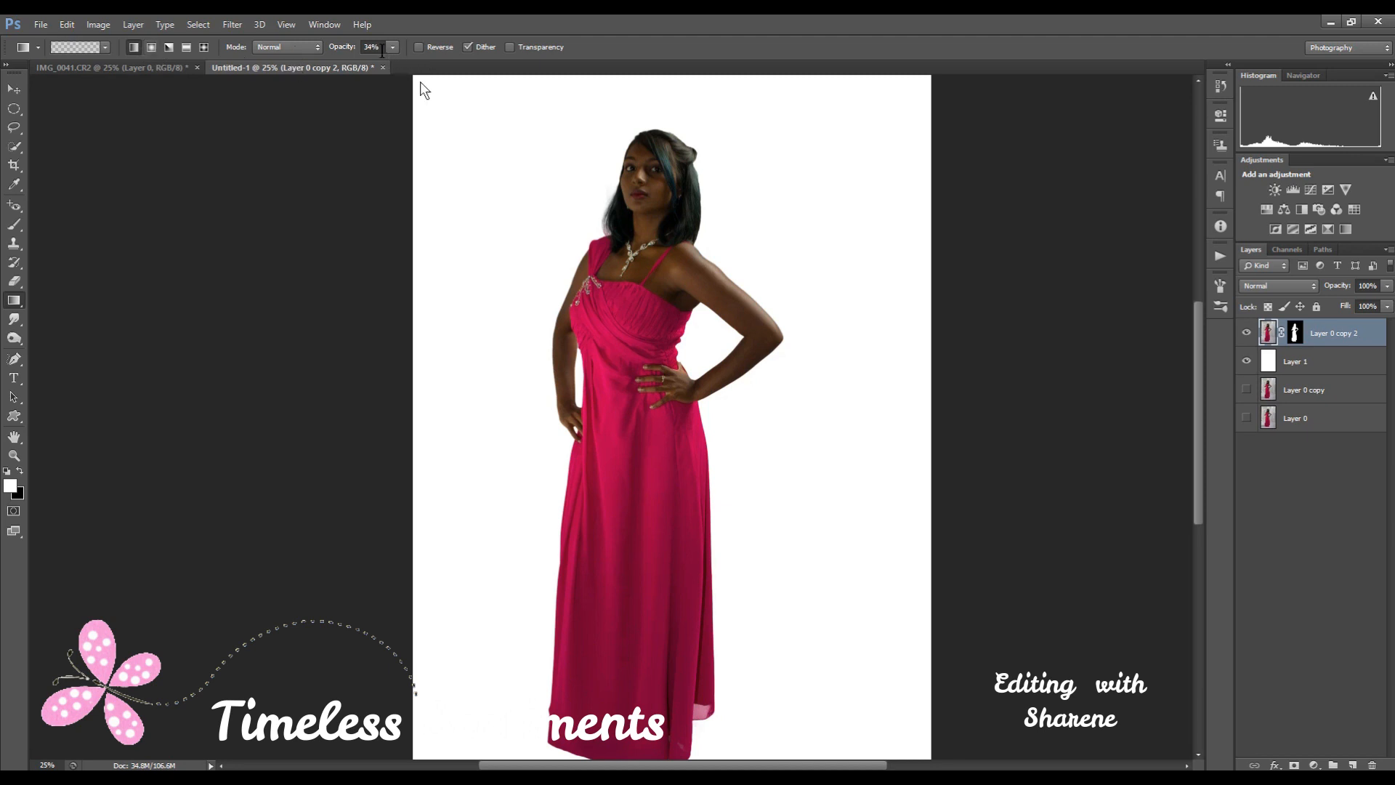
scroll(623, 569, down, 1)
drag(499, 685, 899, 287)
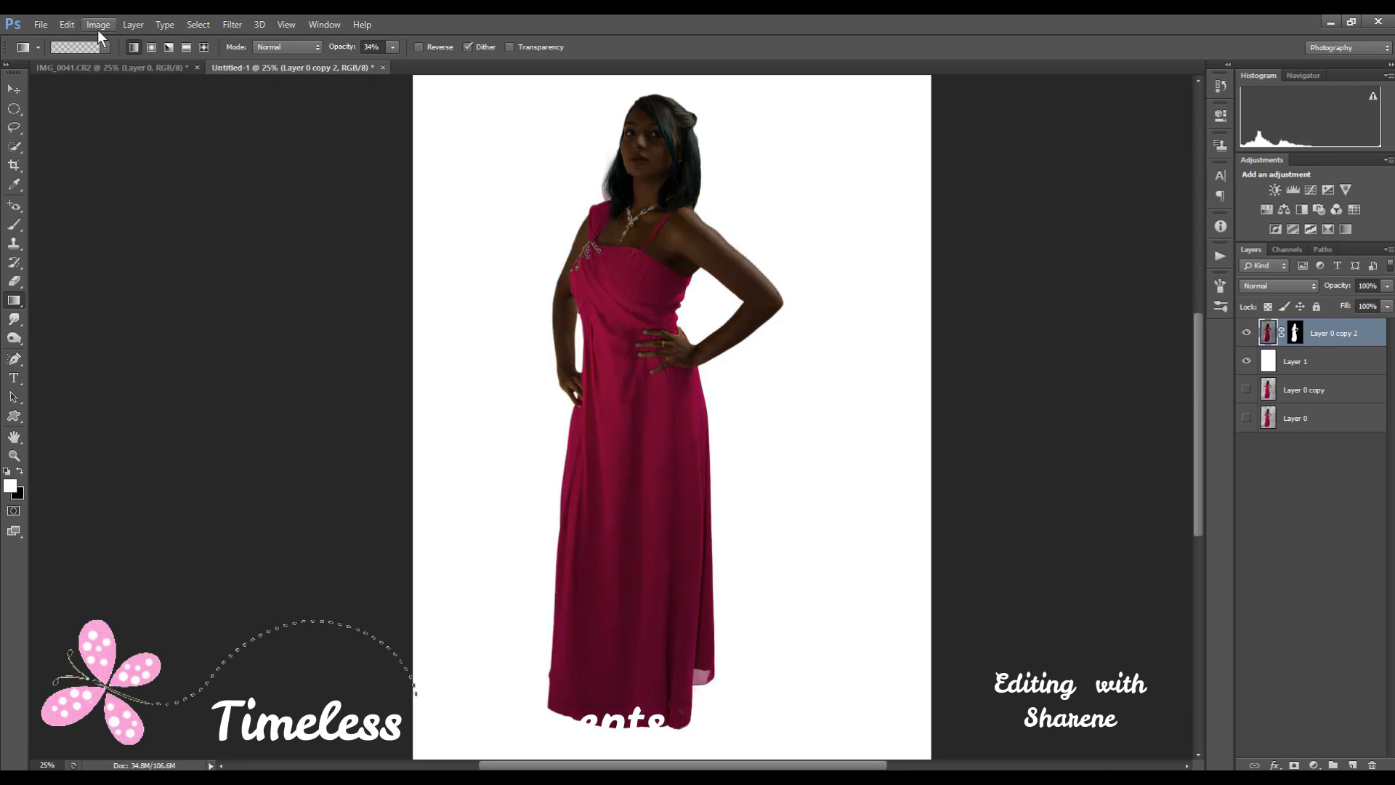
click(64, 24)
click(80, 37)
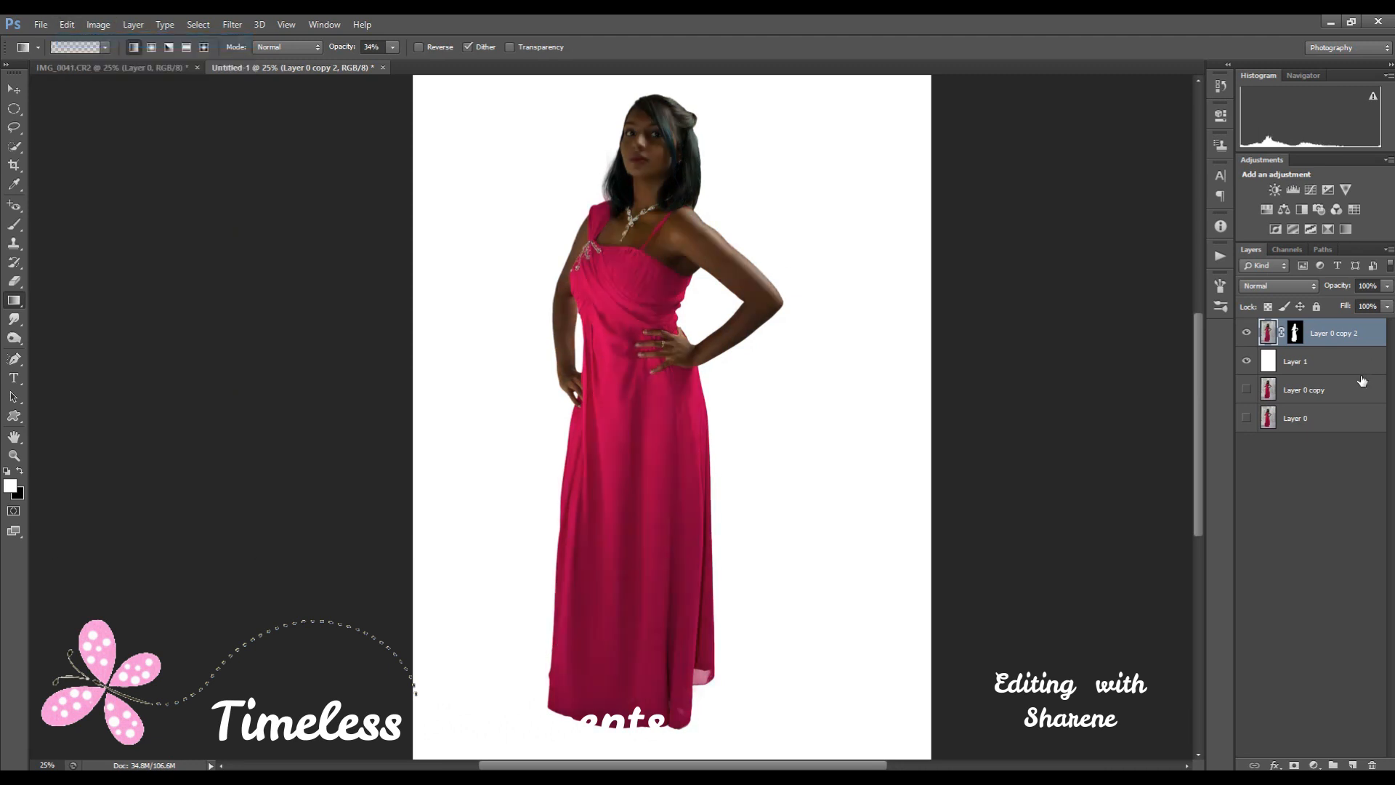
click(1298, 365)
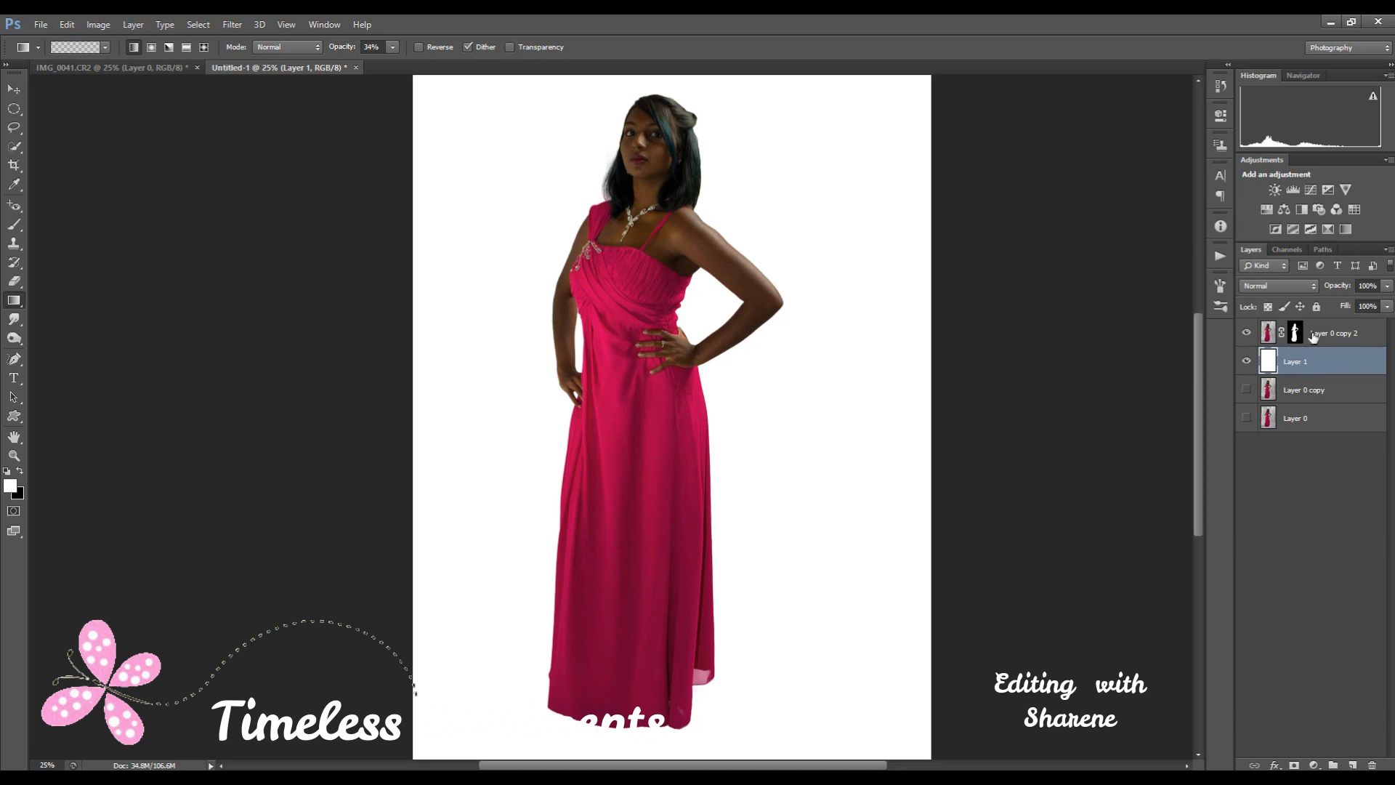
click(1319, 334)
drag(626, 544, 752, 352)
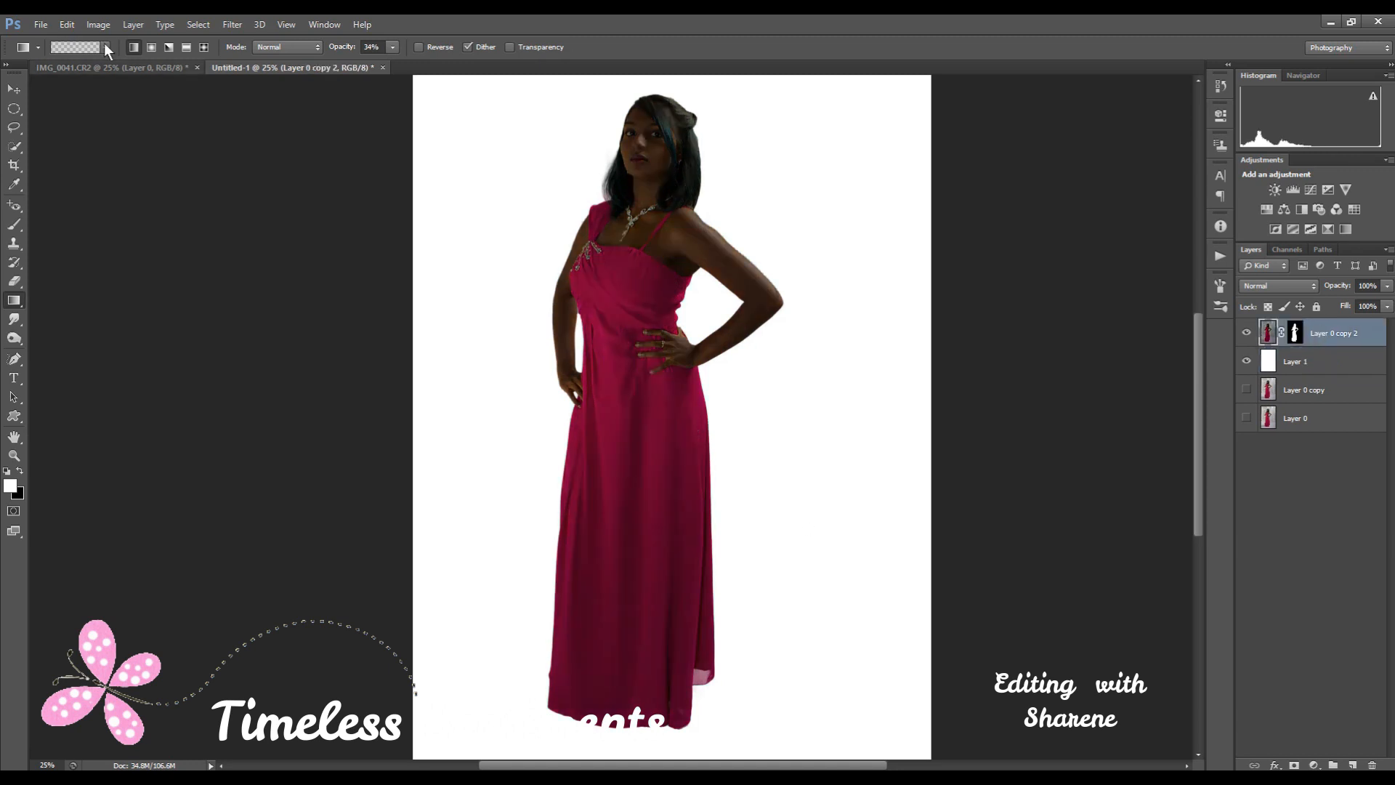
click(61, 22)
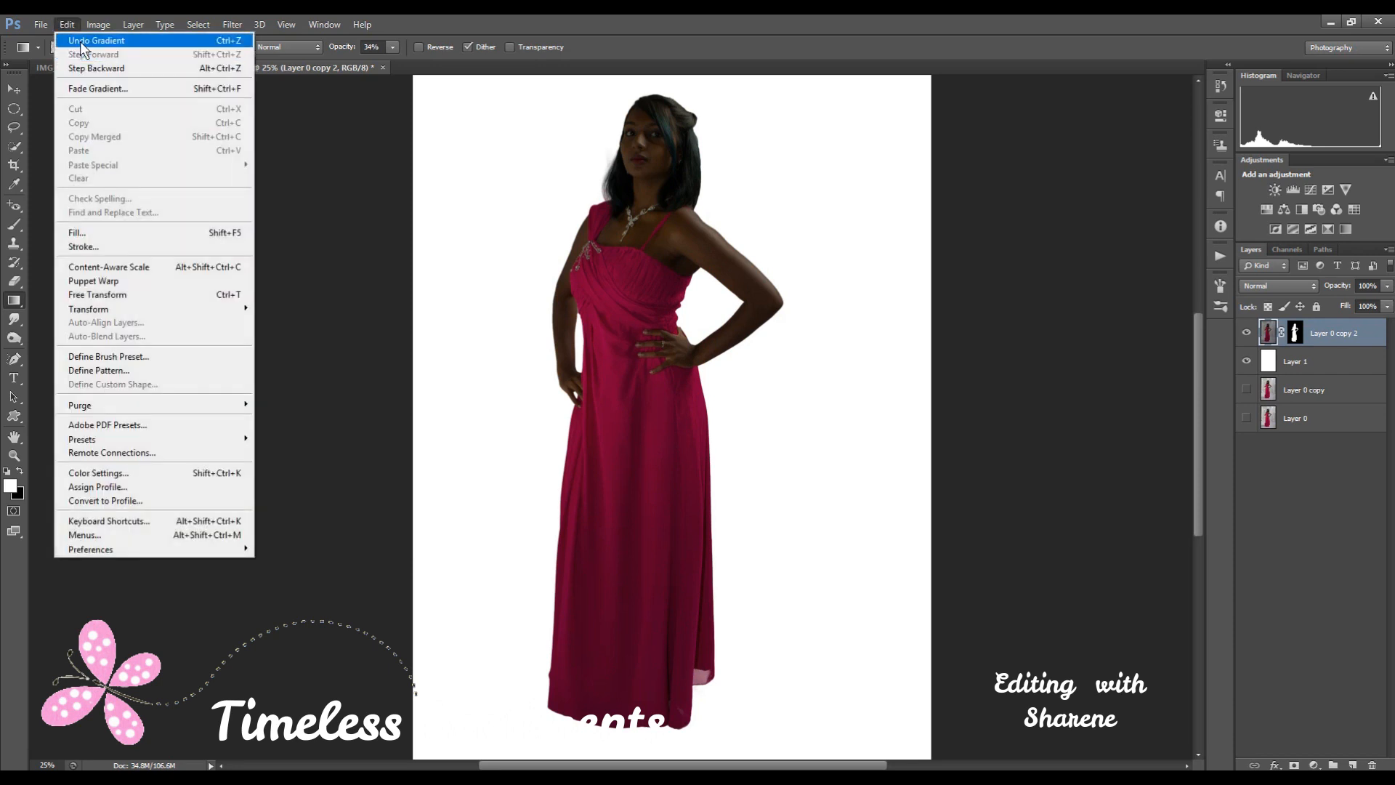
click(81, 40)
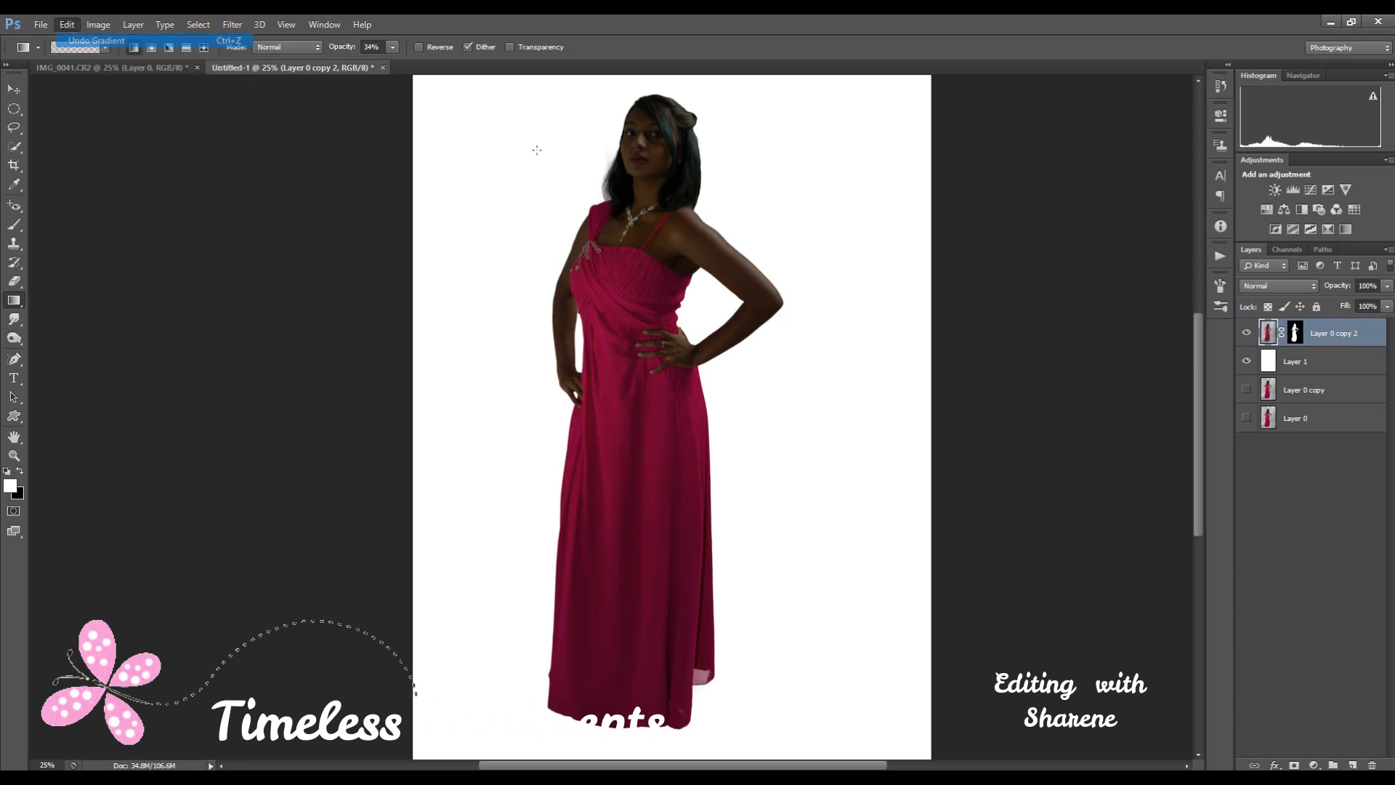
Try a diagonal linear gradient at 34% opacity across the white background layer, then undo it
click(1315, 367)
scroll(567, 658, down, 1)
drag(449, 705, 894, 201)
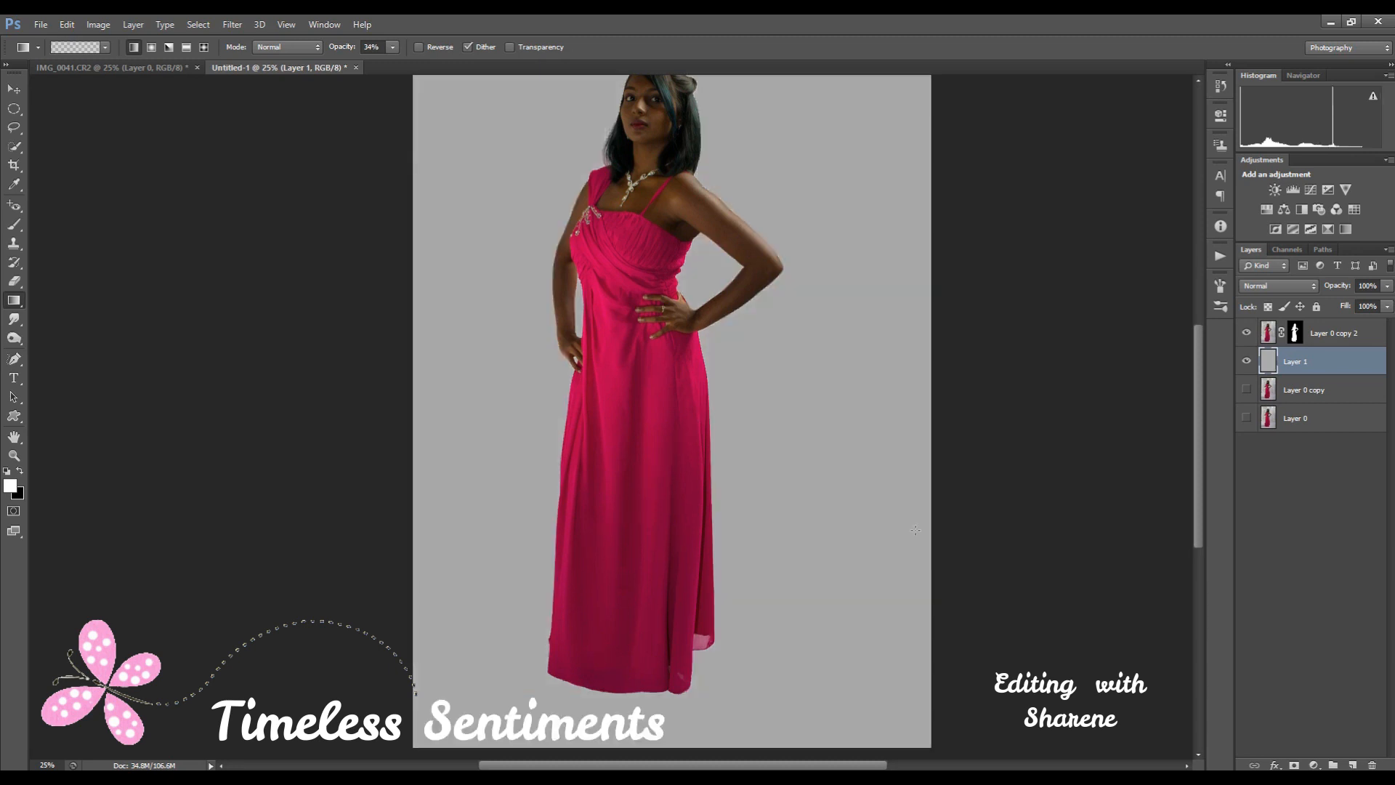
scroll(915, 530, up, 2)
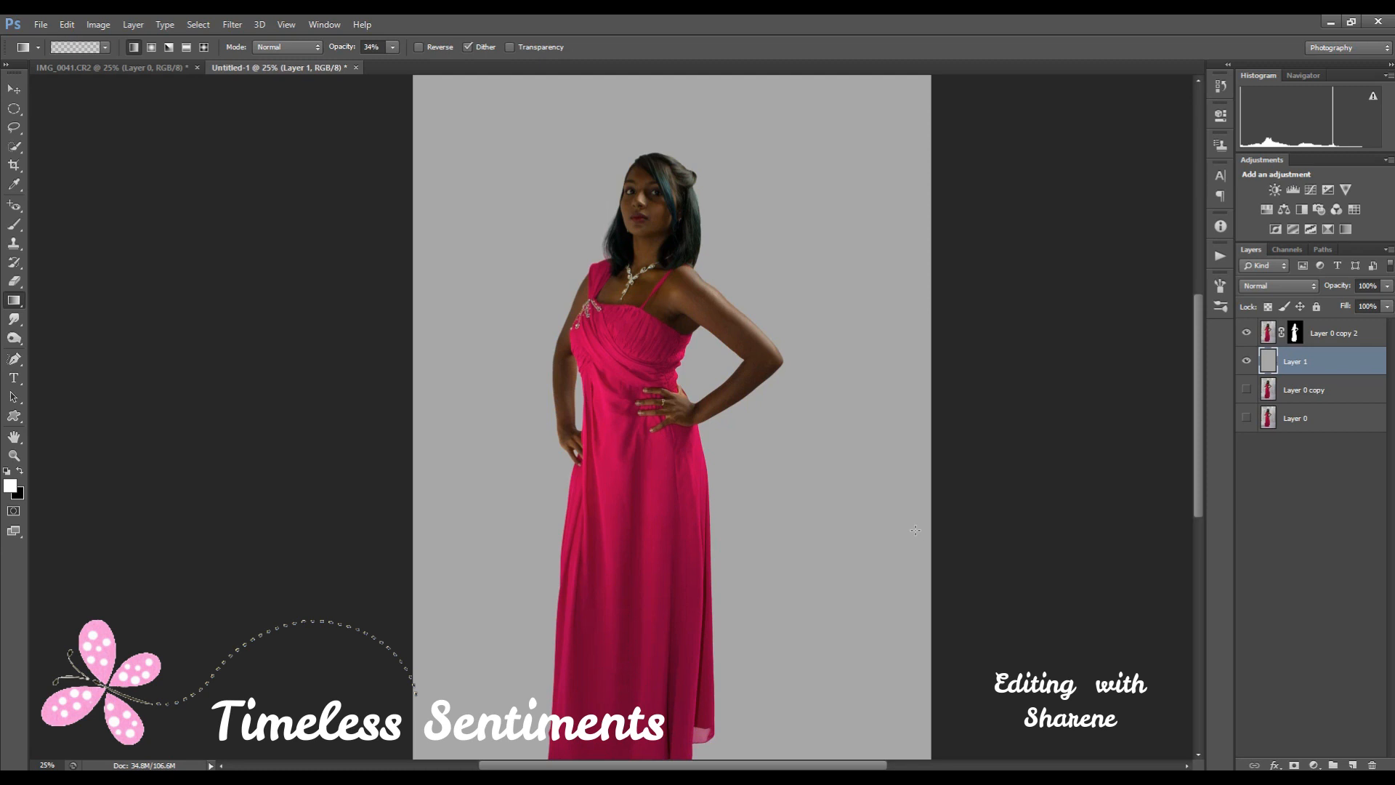
click(64, 24)
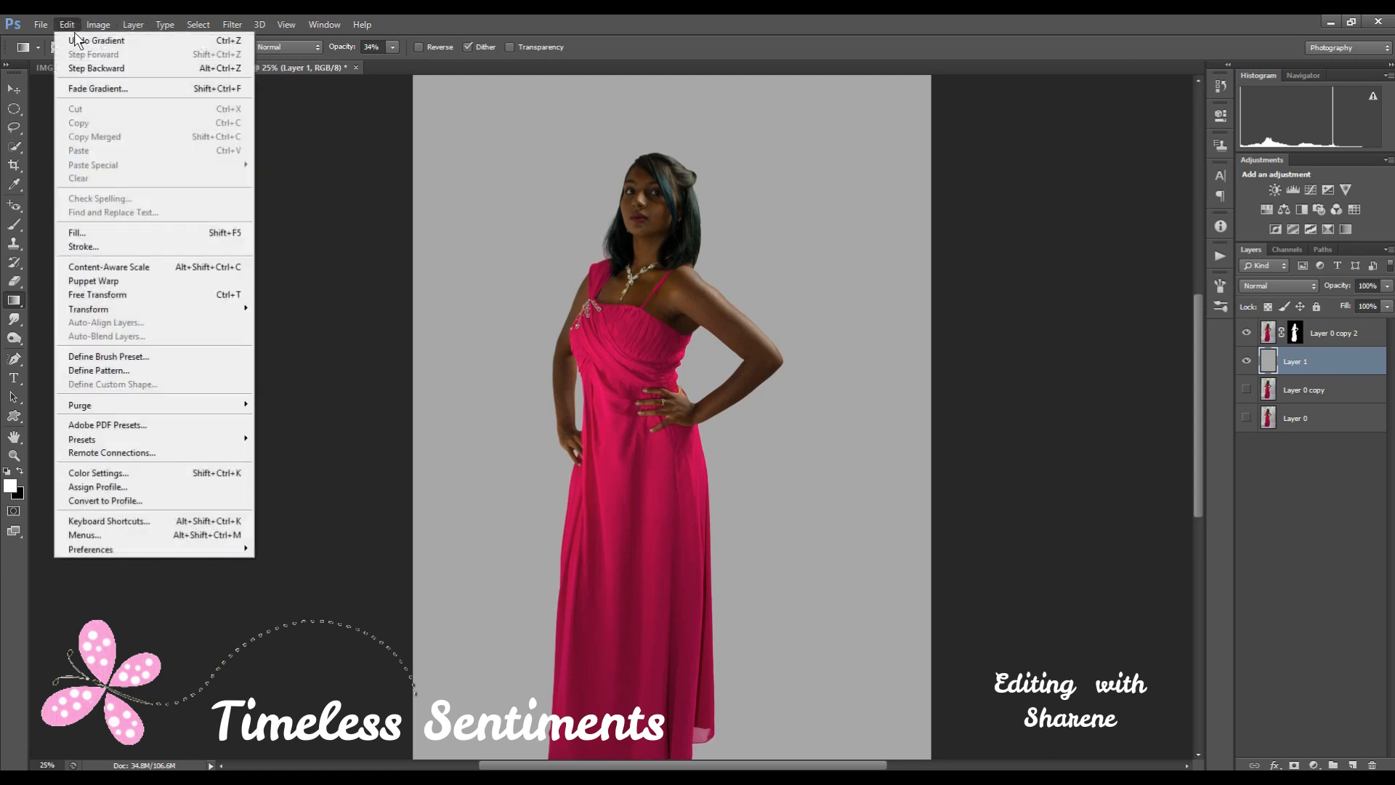
click(77, 40)
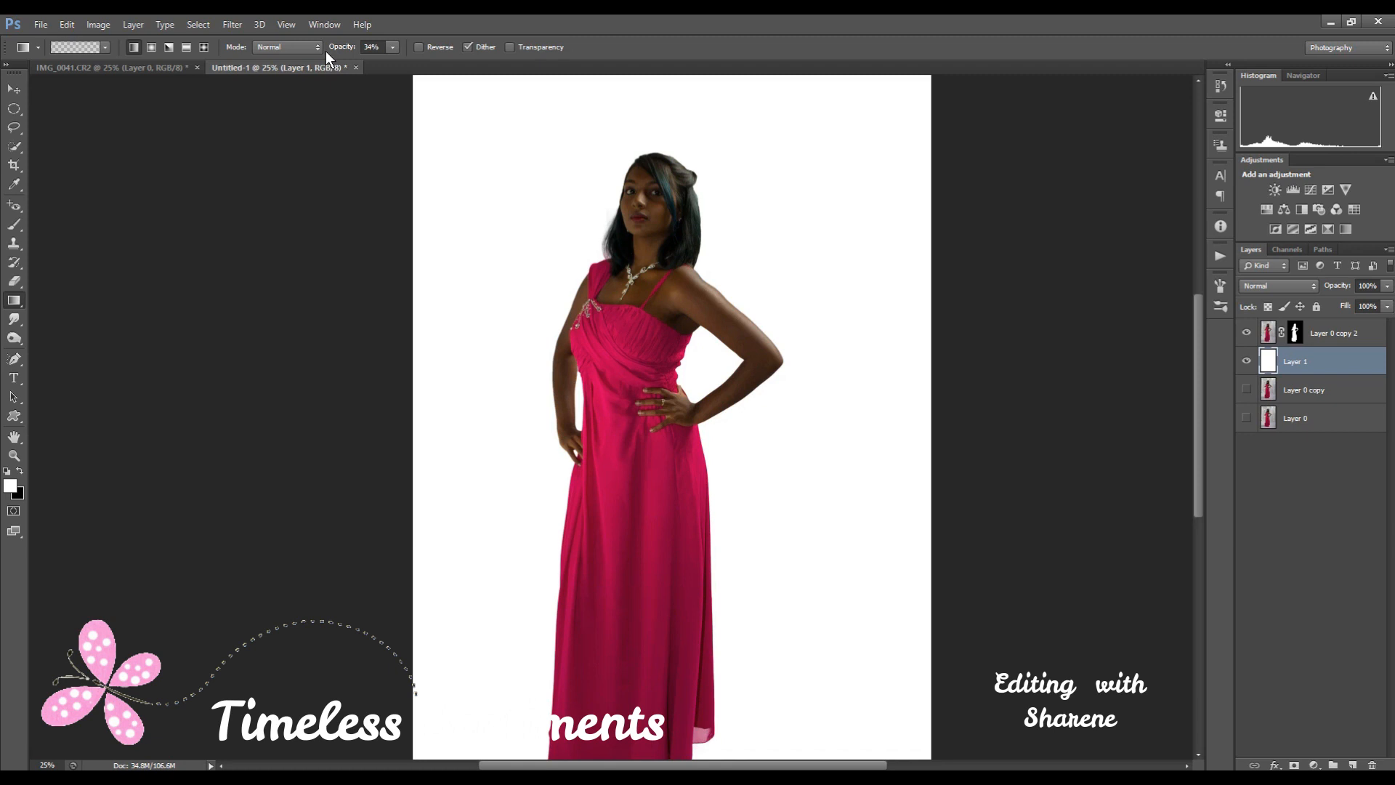
Try the diagonal gradient on the white background layer at 100% opacity, then undo it
click(394, 48)
drag(395, 62, 455, 67)
drag(460, 615, 930, 208)
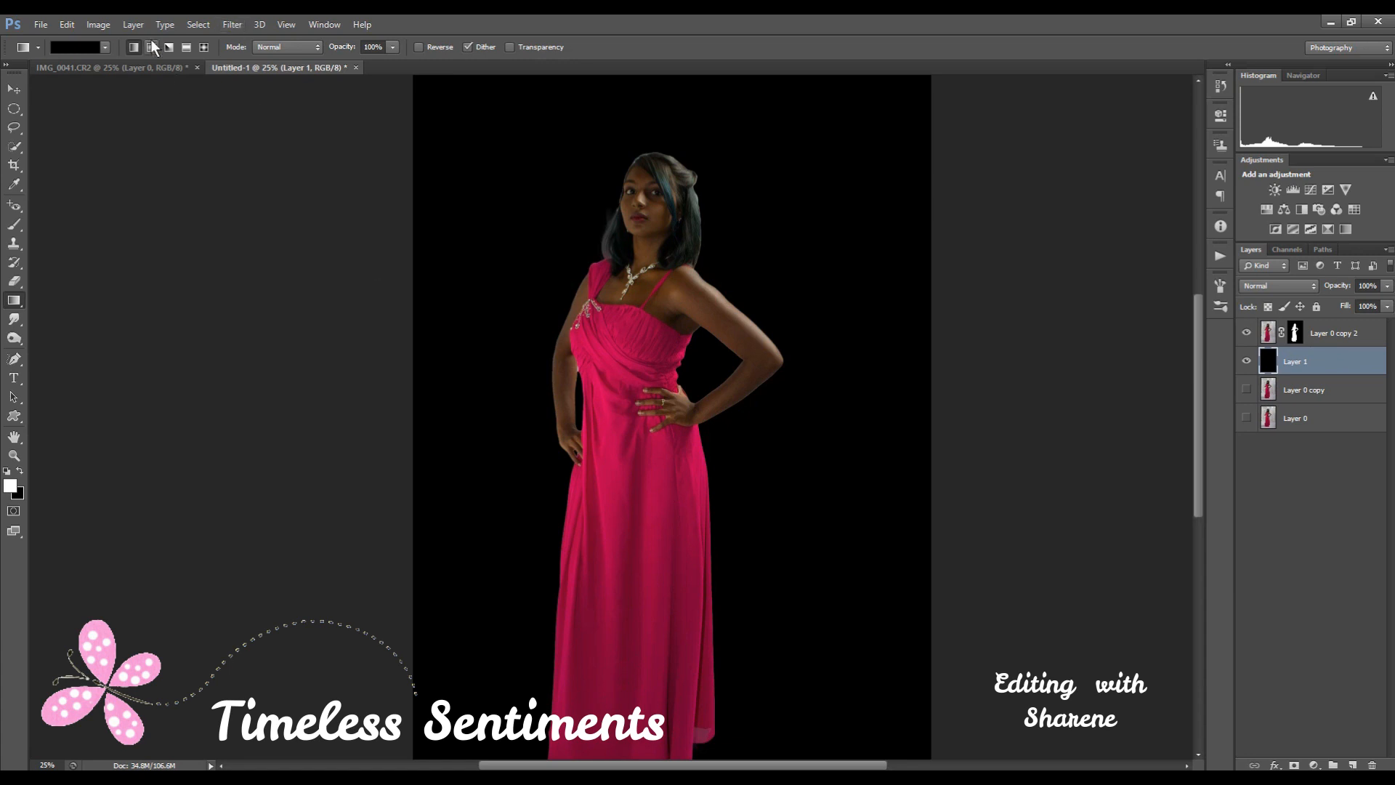
click(64, 24)
click(94, 41)
Set the gradient opacity to 34% and apply a diagonal gradient across the white background layer
click(393, 47)
drag(328, 64, 336, 62)
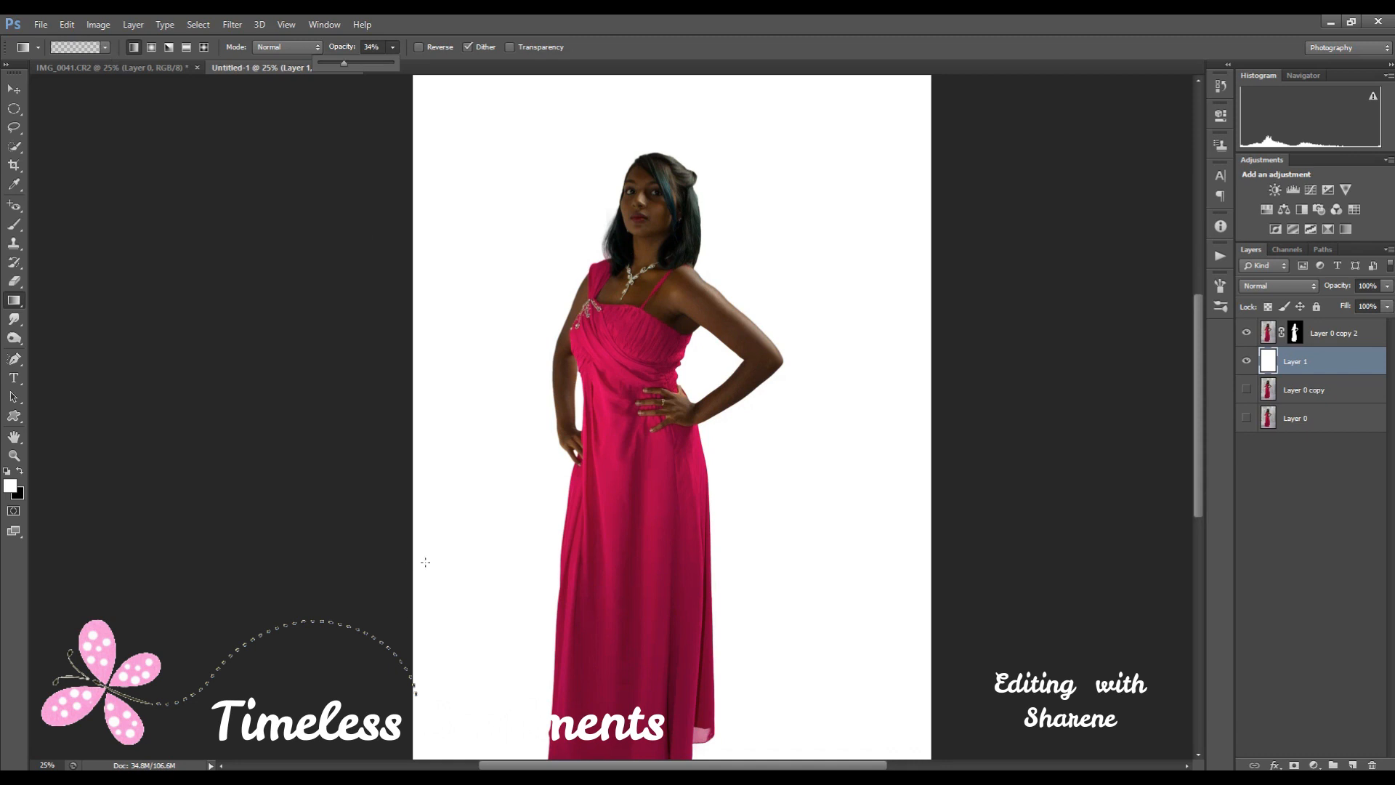
scroll(437, 629, down, 2)
drag(474, 725, 782, 186)
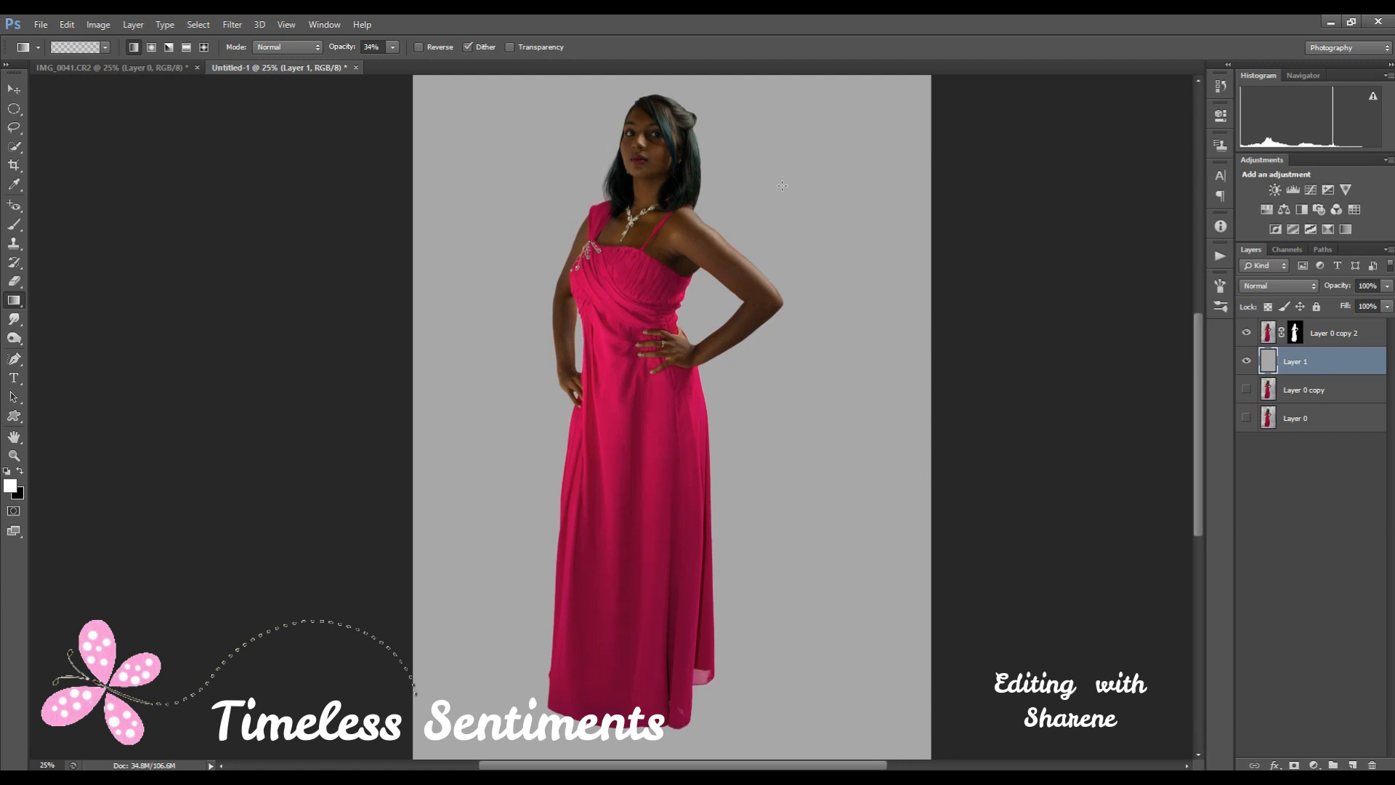
scroll(782, 186, up, 1)
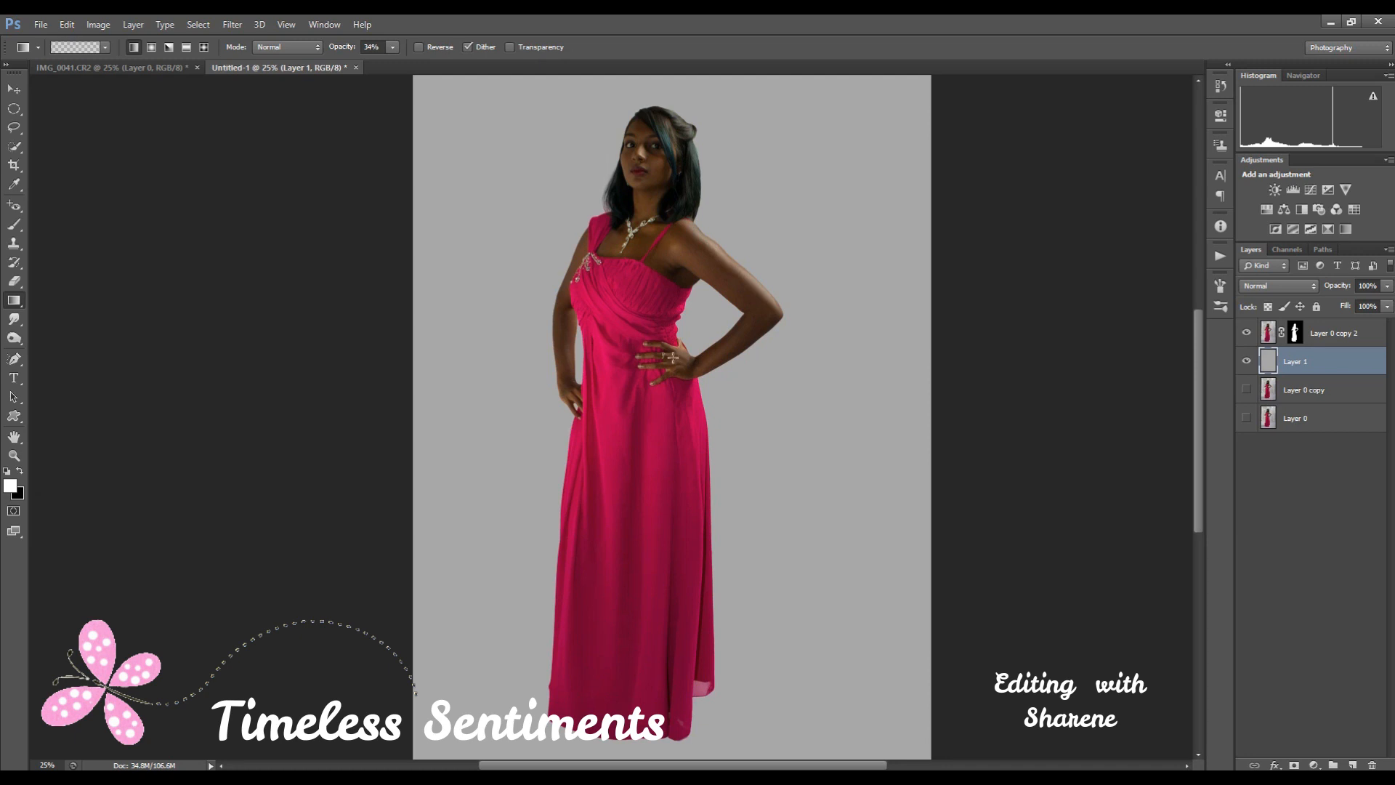
scroll(673, 357, up, 2)
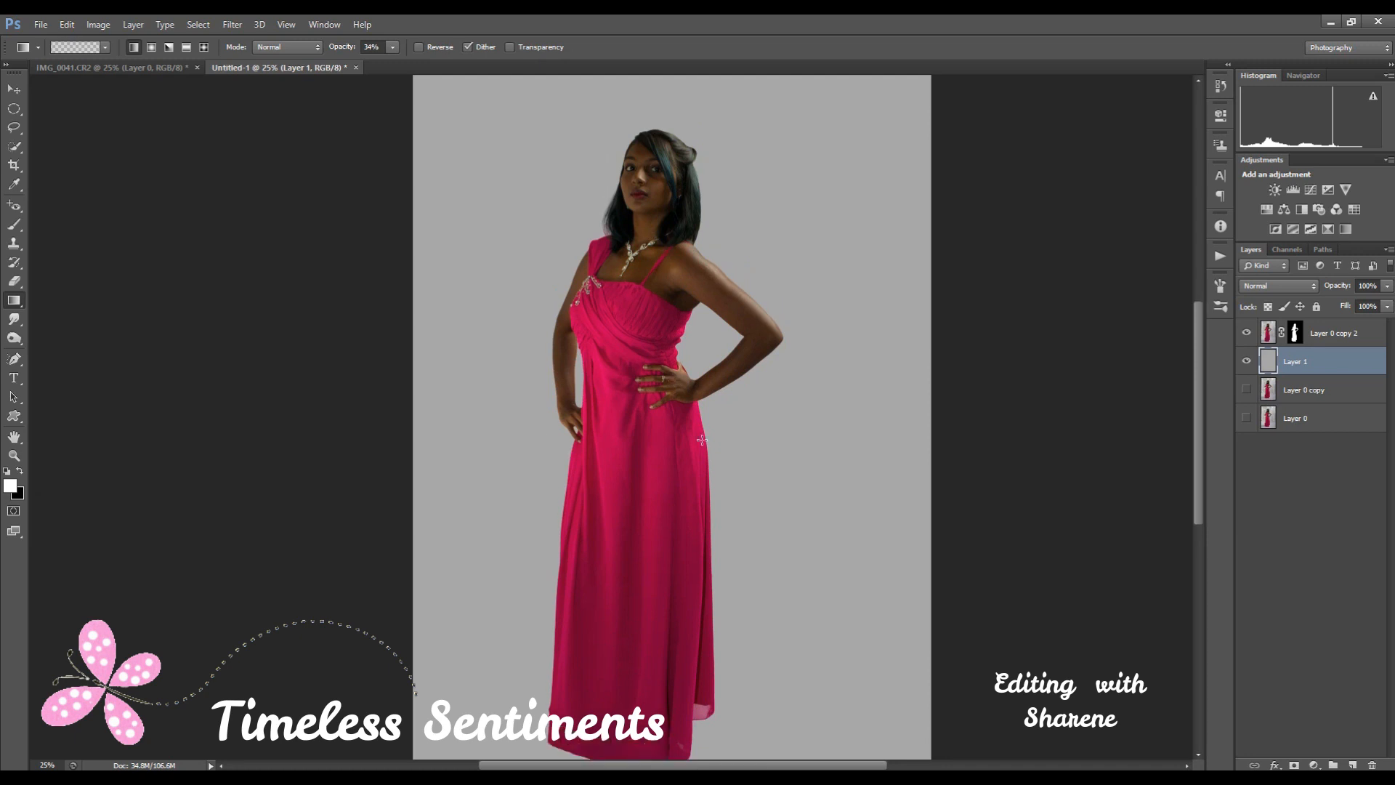
Add a new empty layer above the masked cutout layer and activate the Brush tool
click(1336, 340)
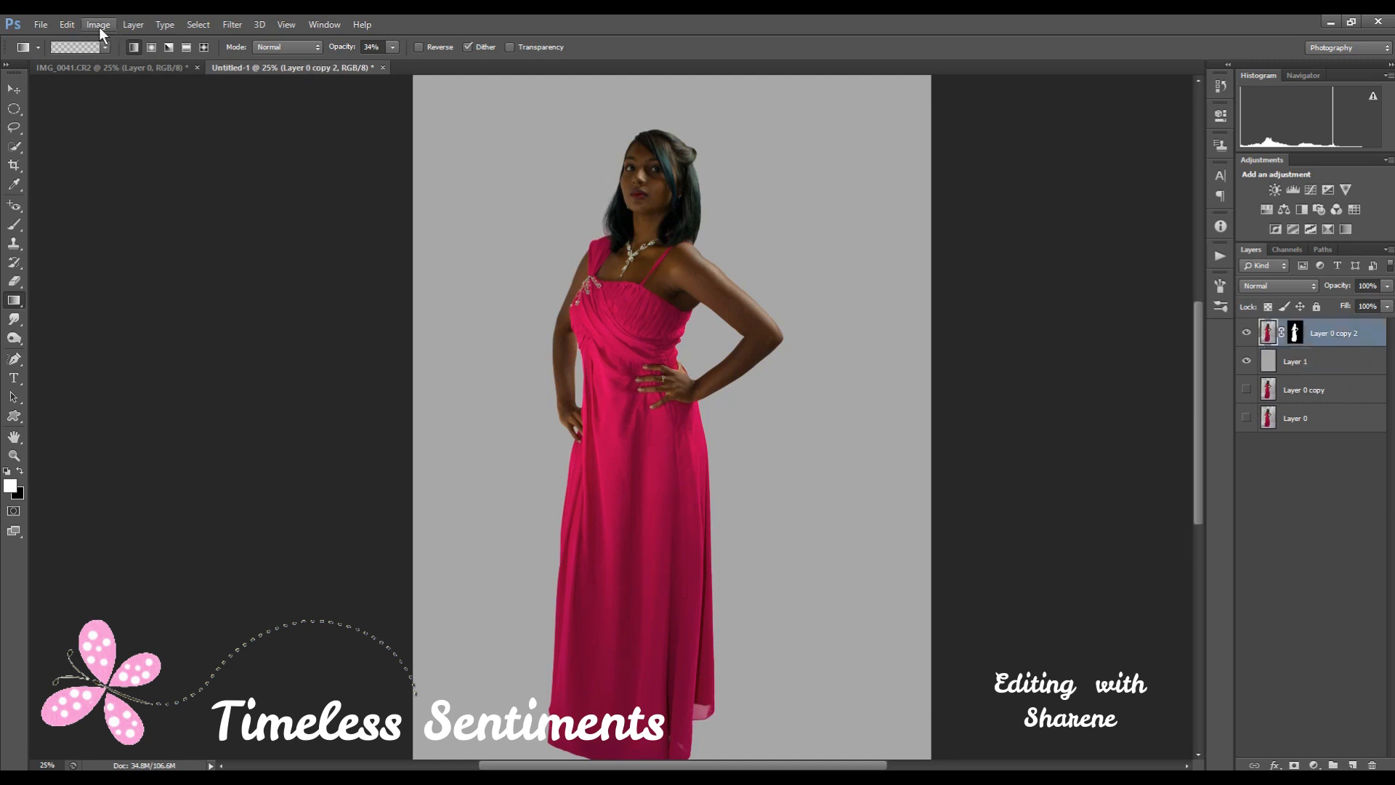
click(136, 25)
mouse_move(145, 43)
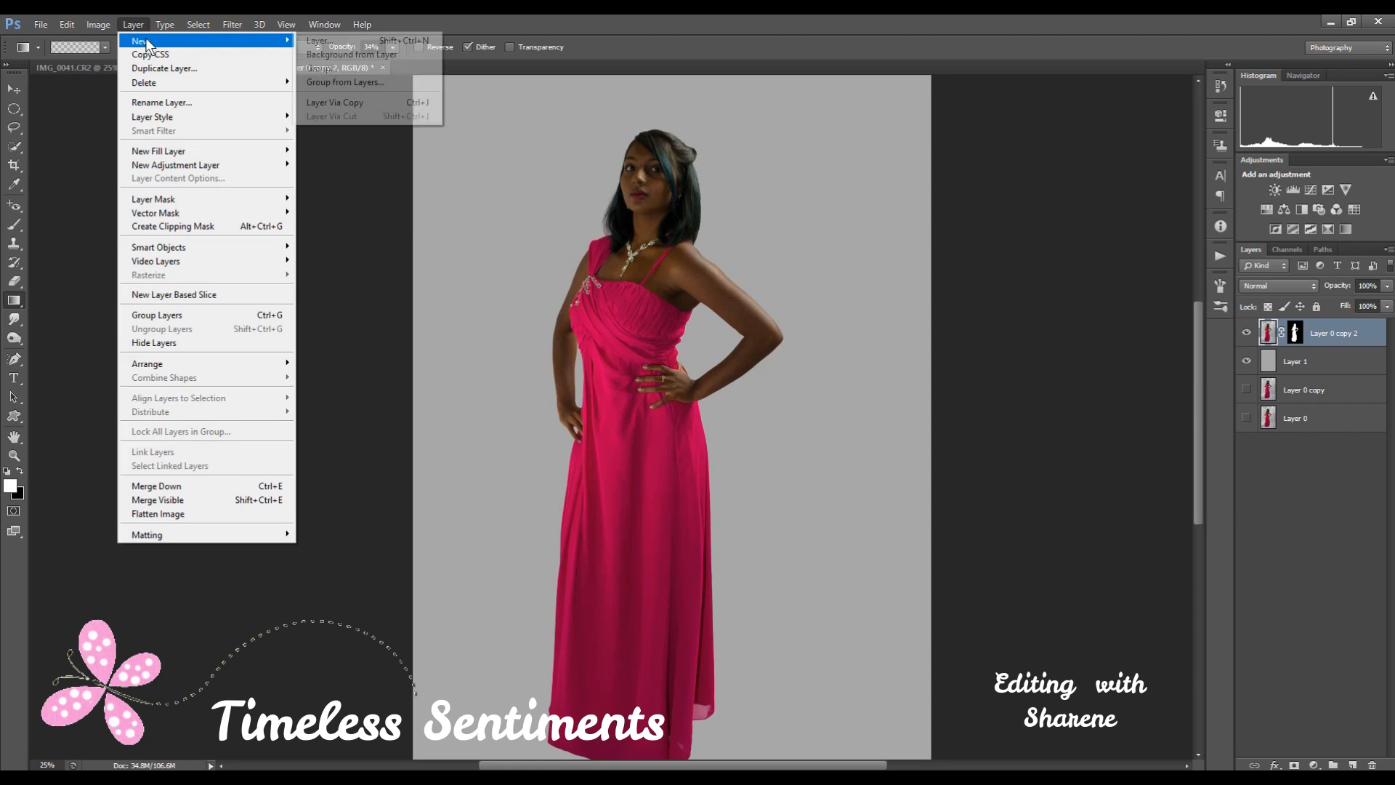
click(321, 44)
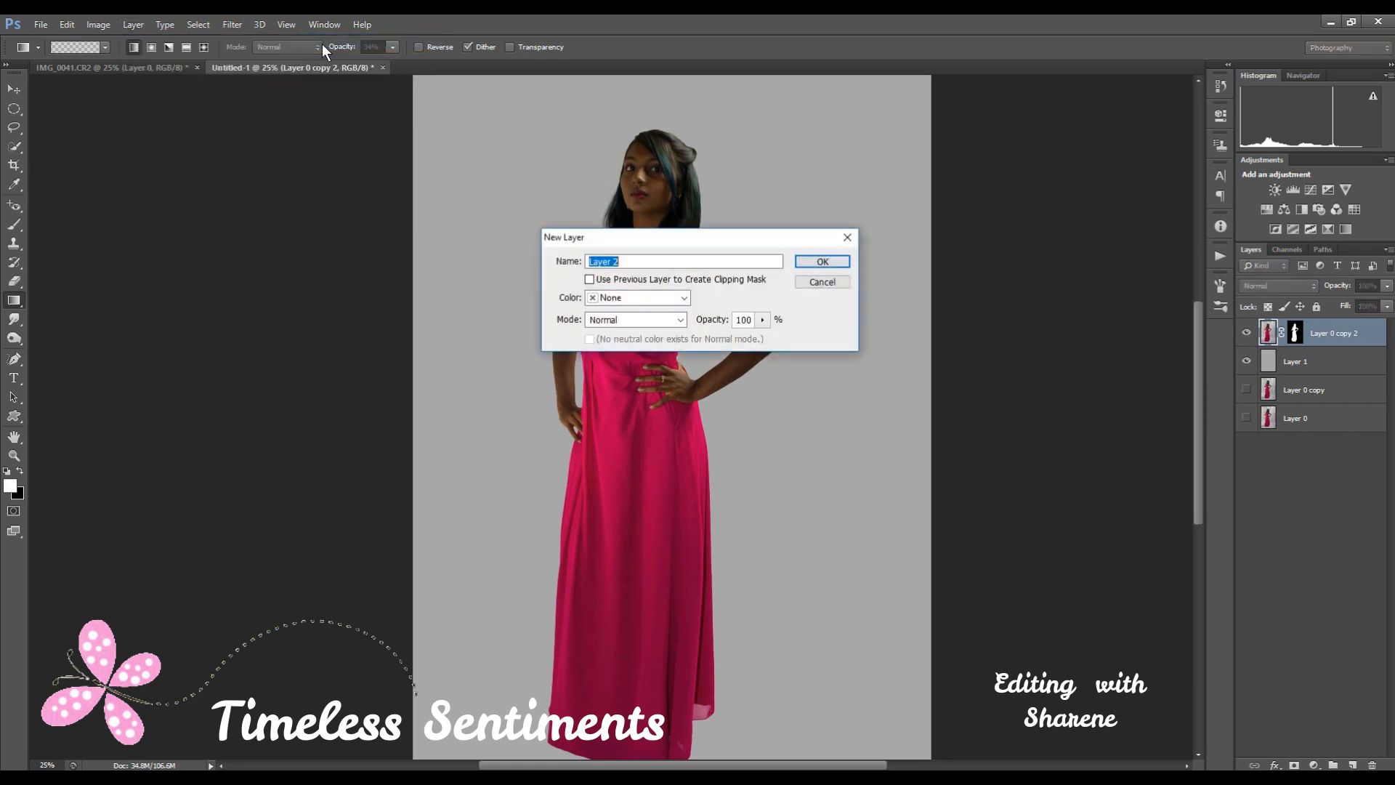
click(815, 263)
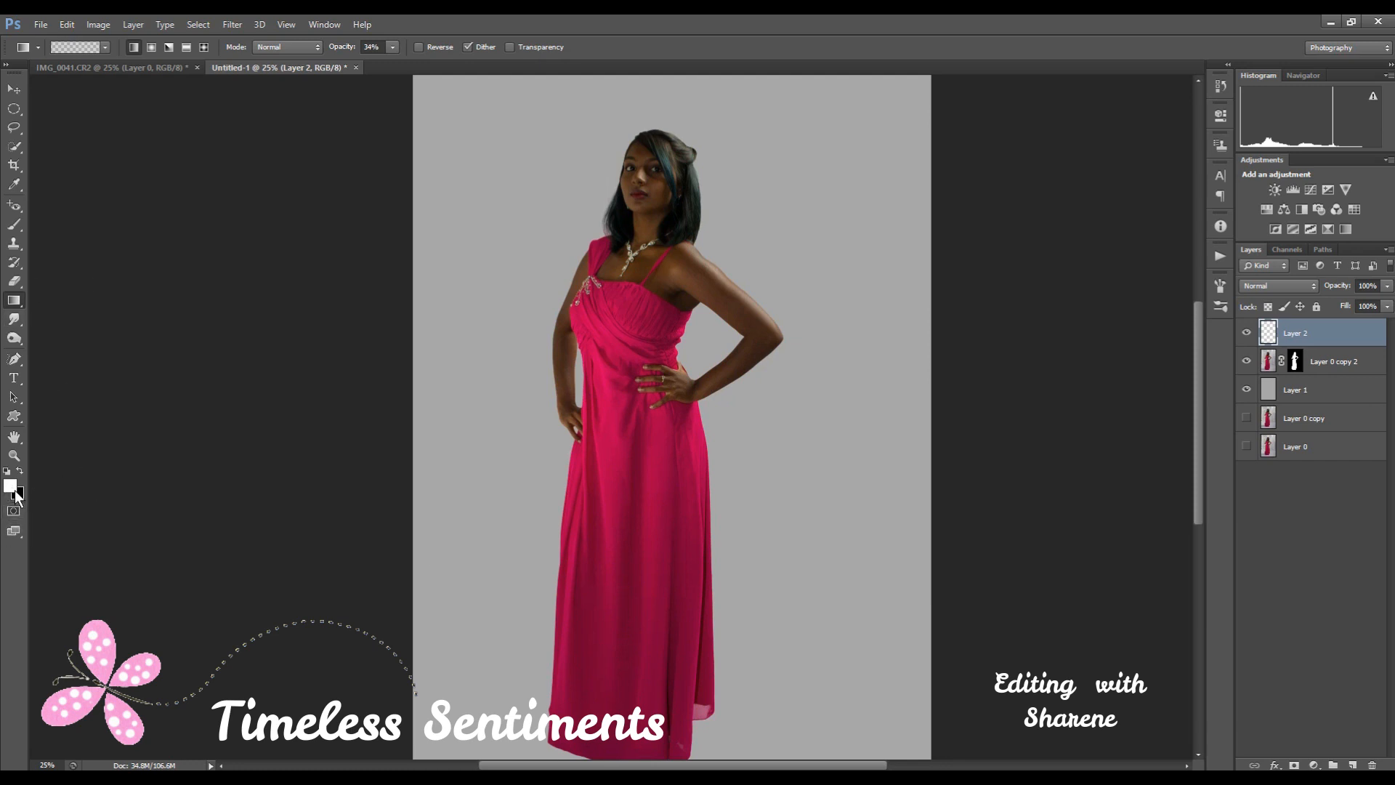
click(11, 226)
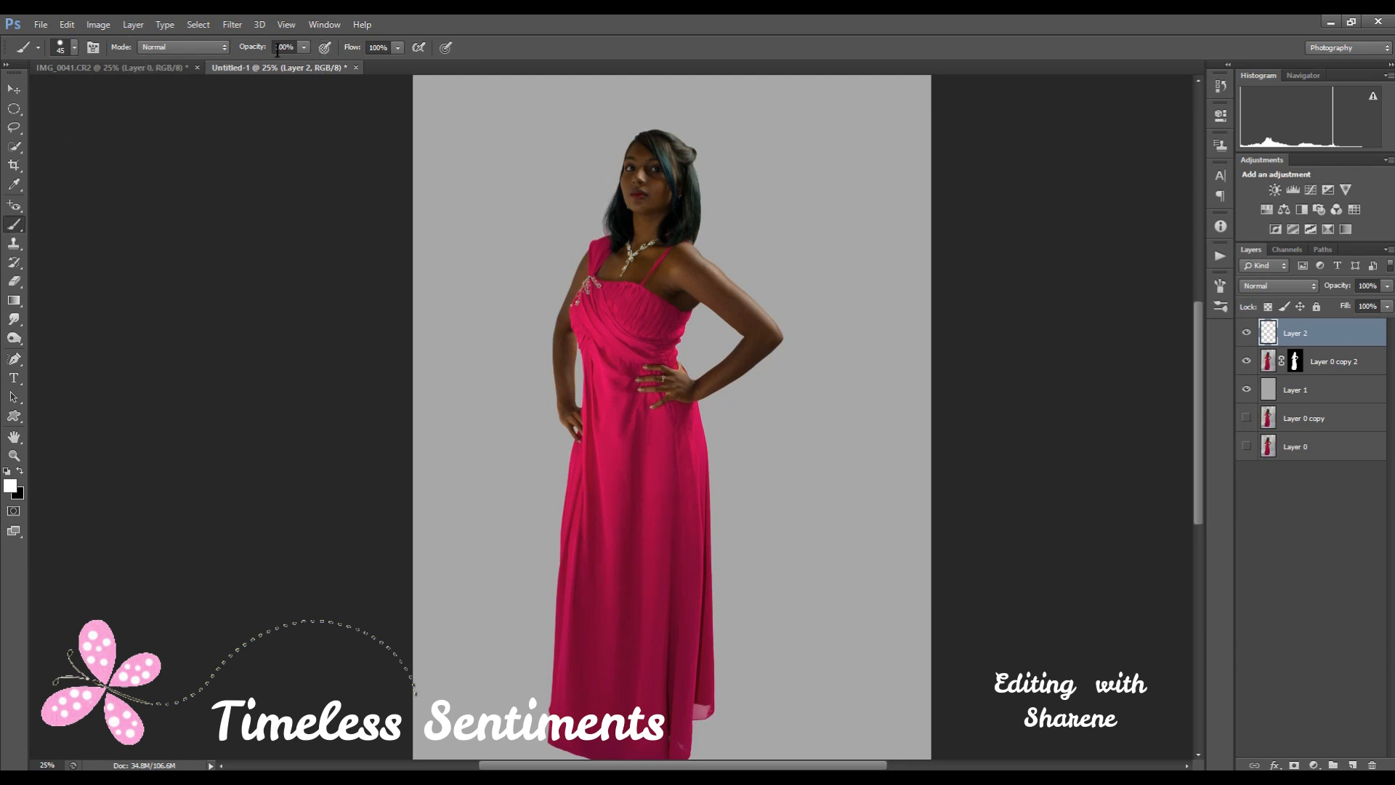
Paint the woman's face solid white on the empty top layer and set that layer's blend mode to Overlay
click(15, 456)
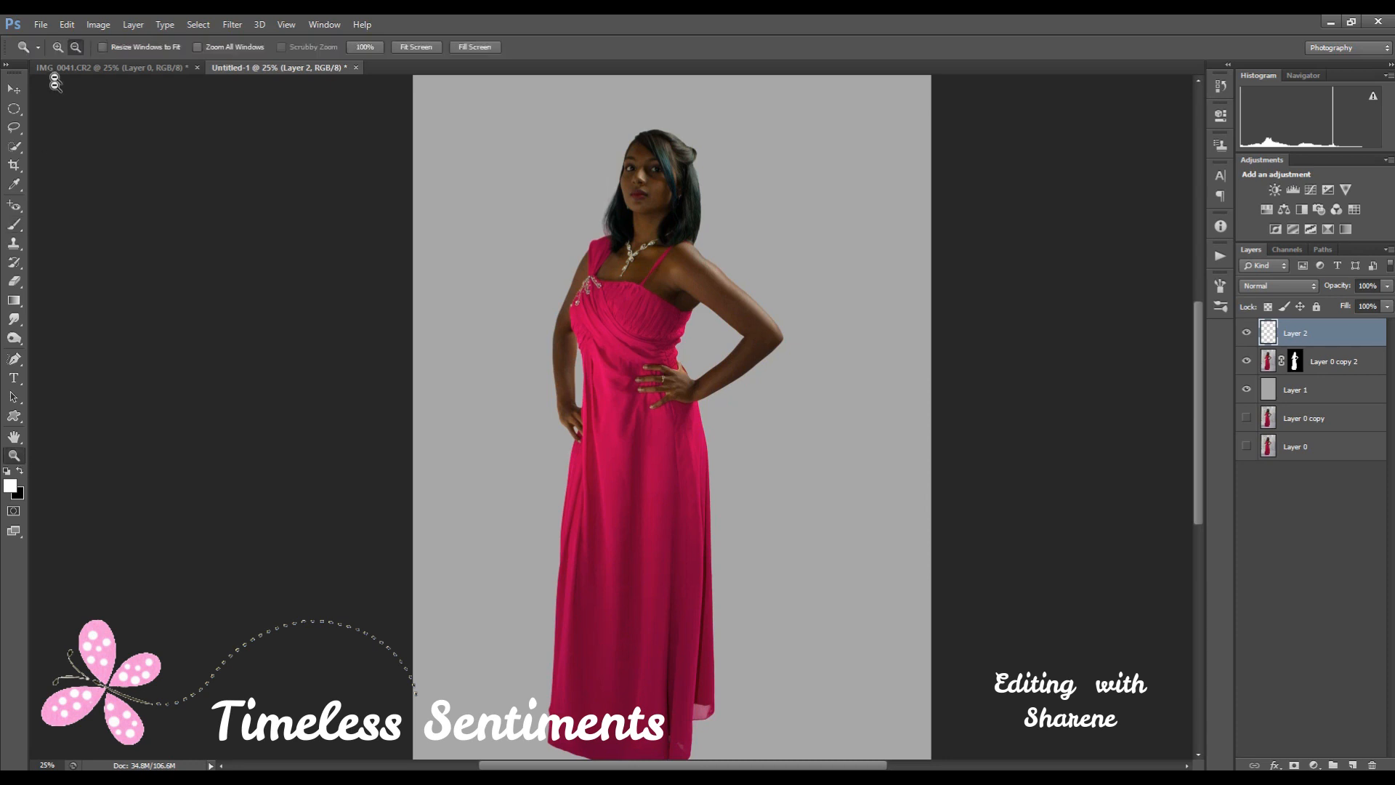
click(636, 249)
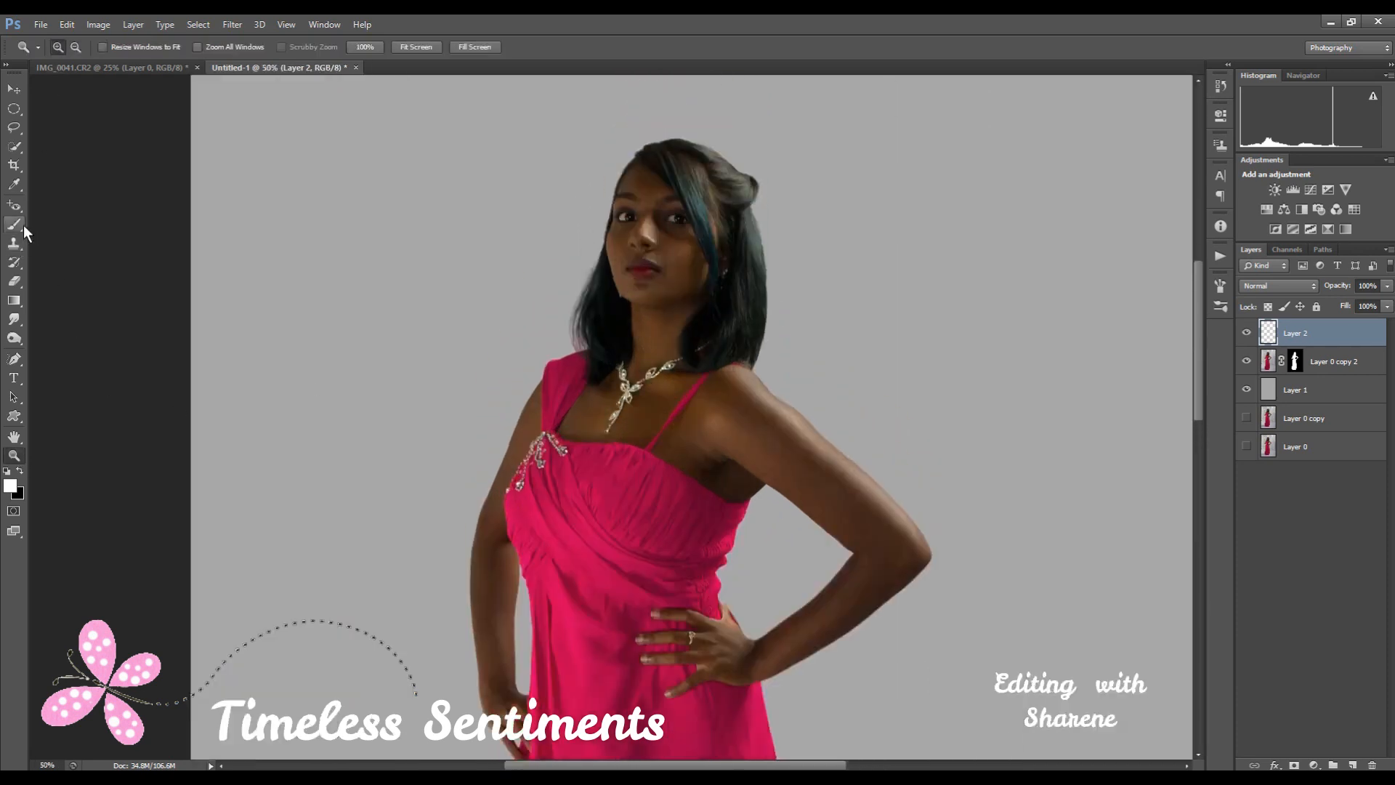
click(15, 225)
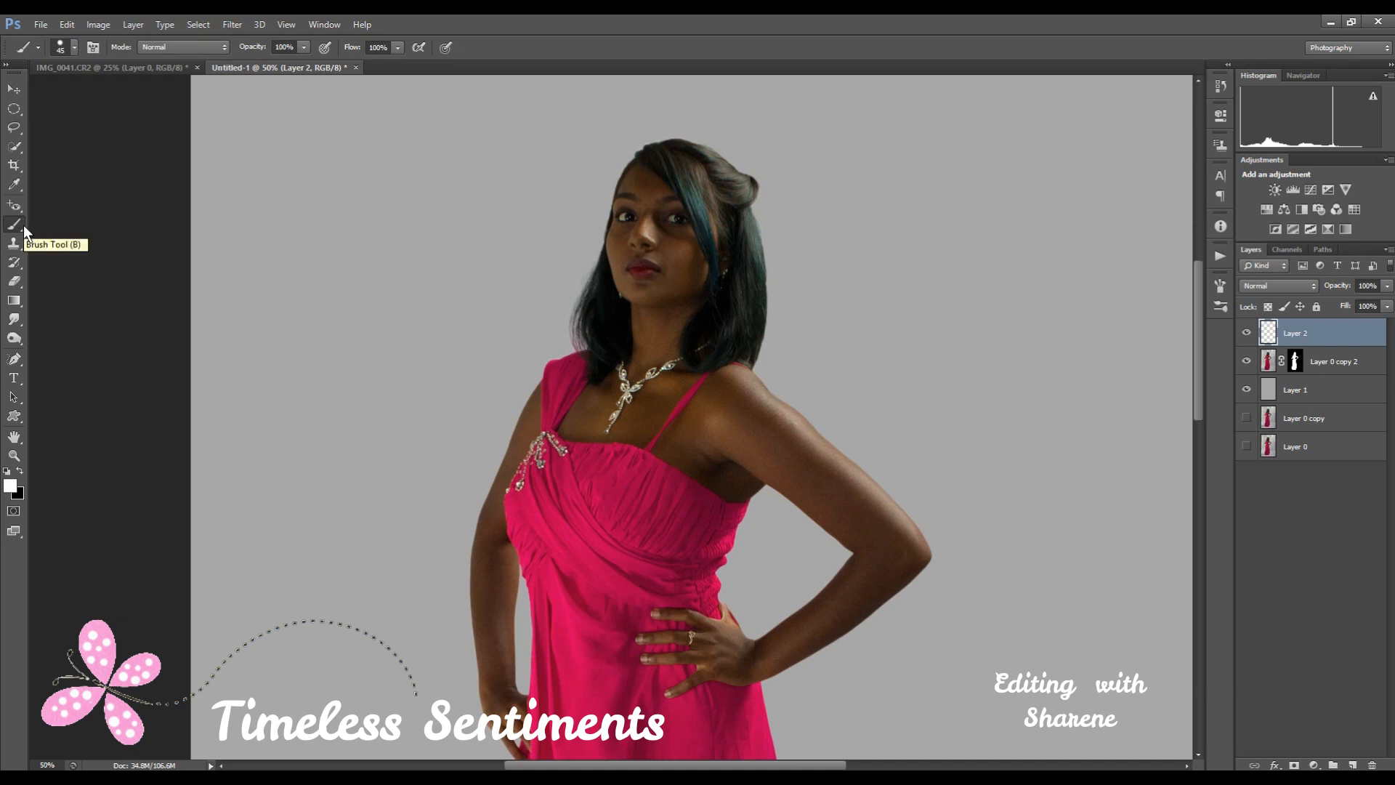
mouse_move(638, 175)
mouse_down()
mouse_move(624, 287)
mouse_move(687, 288)
mouse_move(696, 274)
mouse_move(641, 175)
mouse_move(698, 271)
mouse_move(644, 293)
mouse_move(639, 269)
mouse_move(626, 275)
mouse_move(644, 272)
mouse_move(646, 193)
mouse_move(661, 236)
mouse_move(651, 285)
mouse_move(673, 238)
mouse_up()
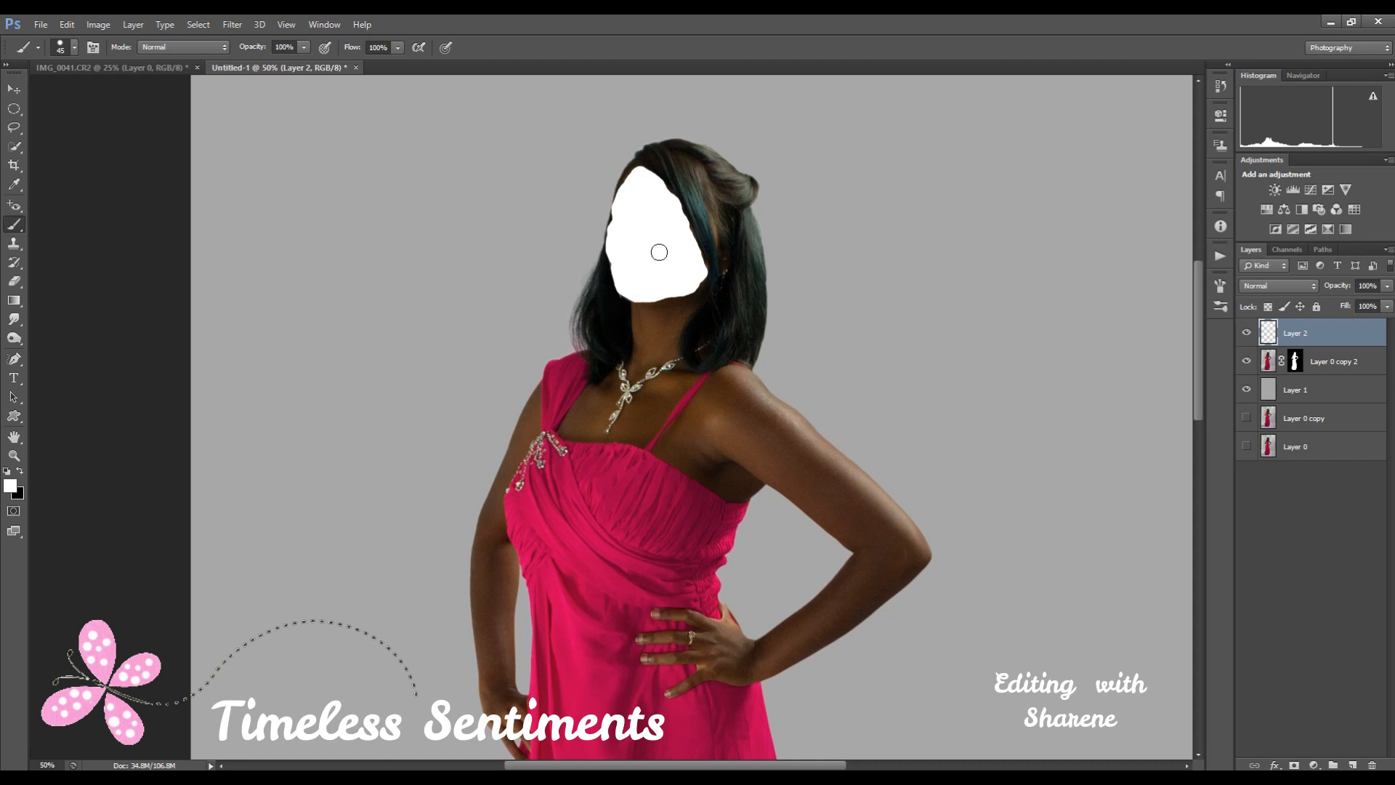
click(1313, 290)
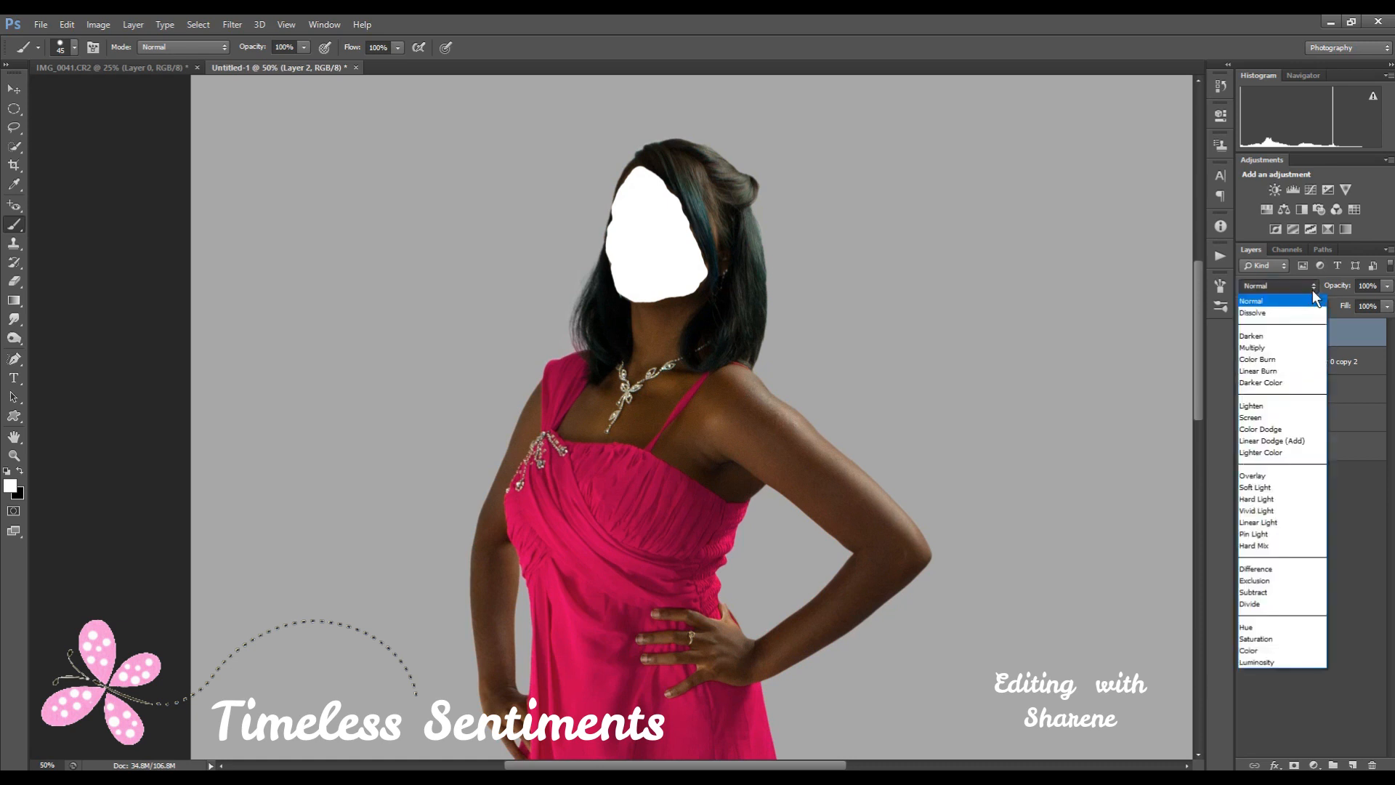
click(1269, 480)
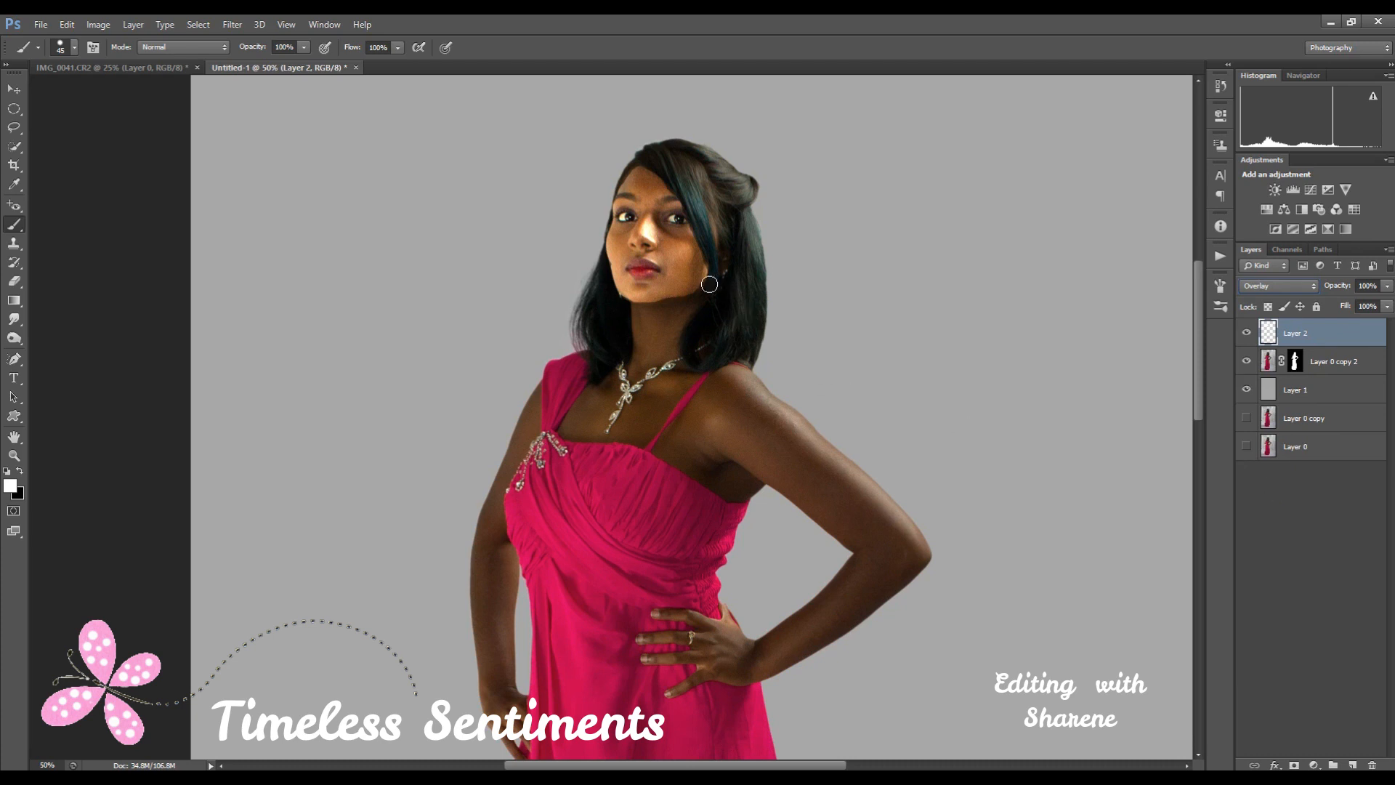
Extend the white paint along the woman's chin with the layer in Normal mode, and return its blend mode to Overlay
click(1310, 286)
click(1264, 300)
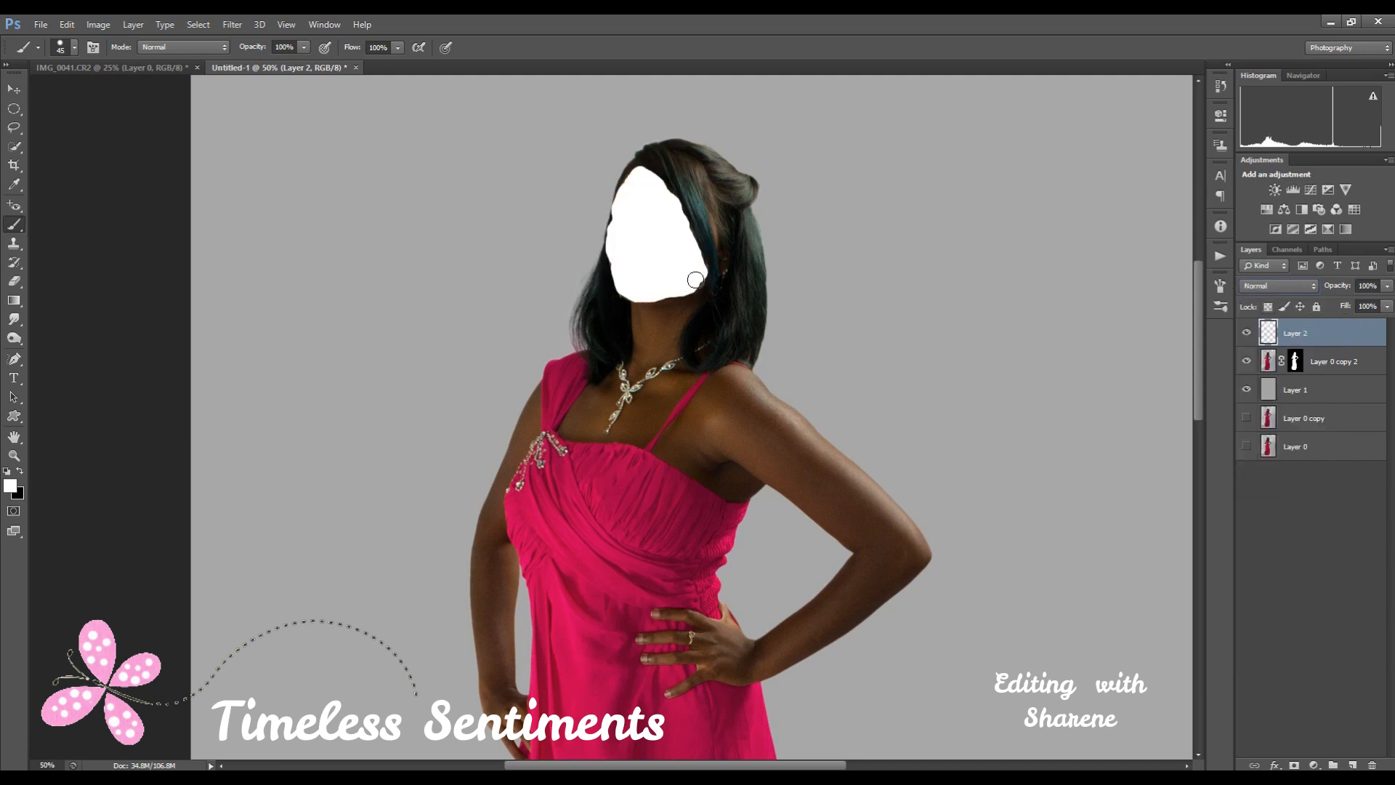
mouse_move(653, 297)
mouse_down()
mouse_move(637, 294)
mouse_move(688, 249)
mouse_up()
click(1312, 286)
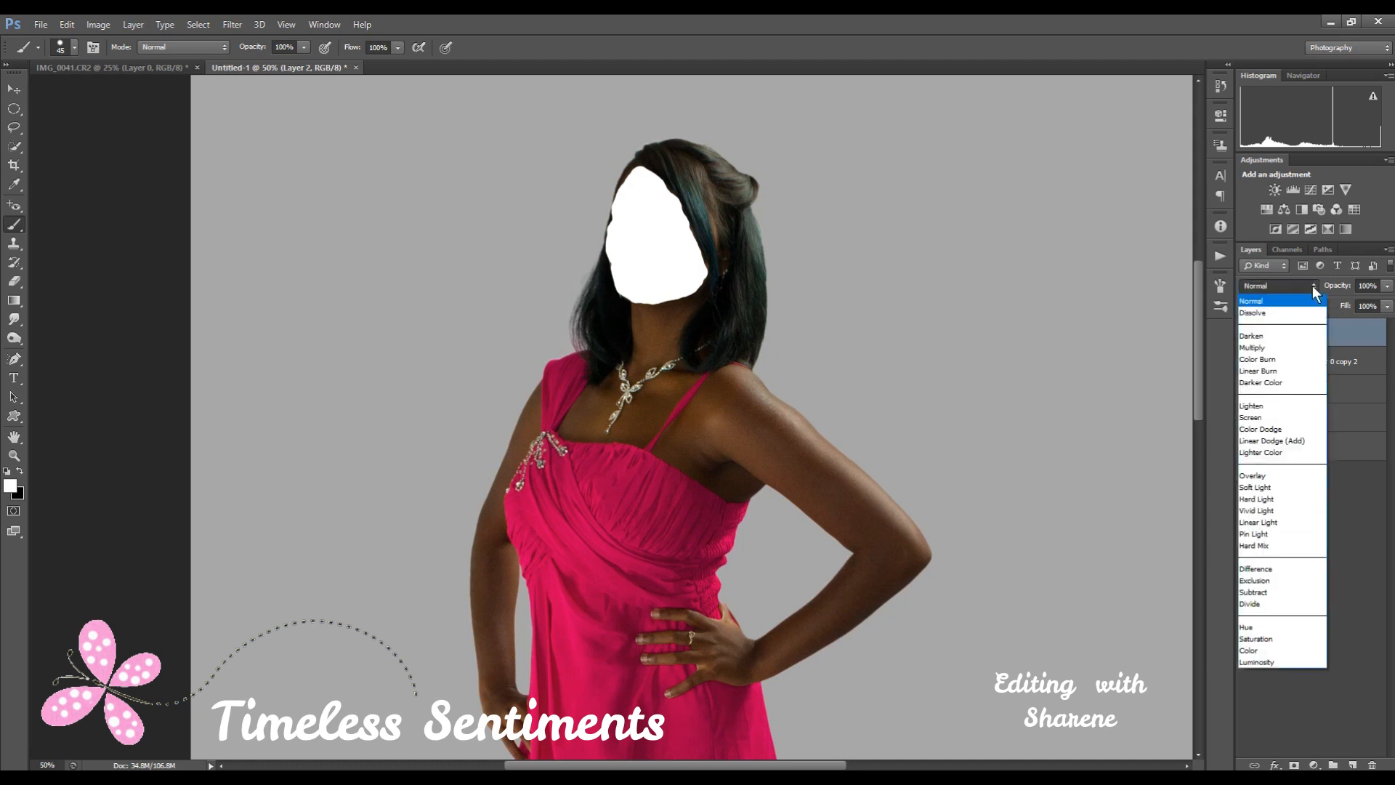
click(1266, 476)
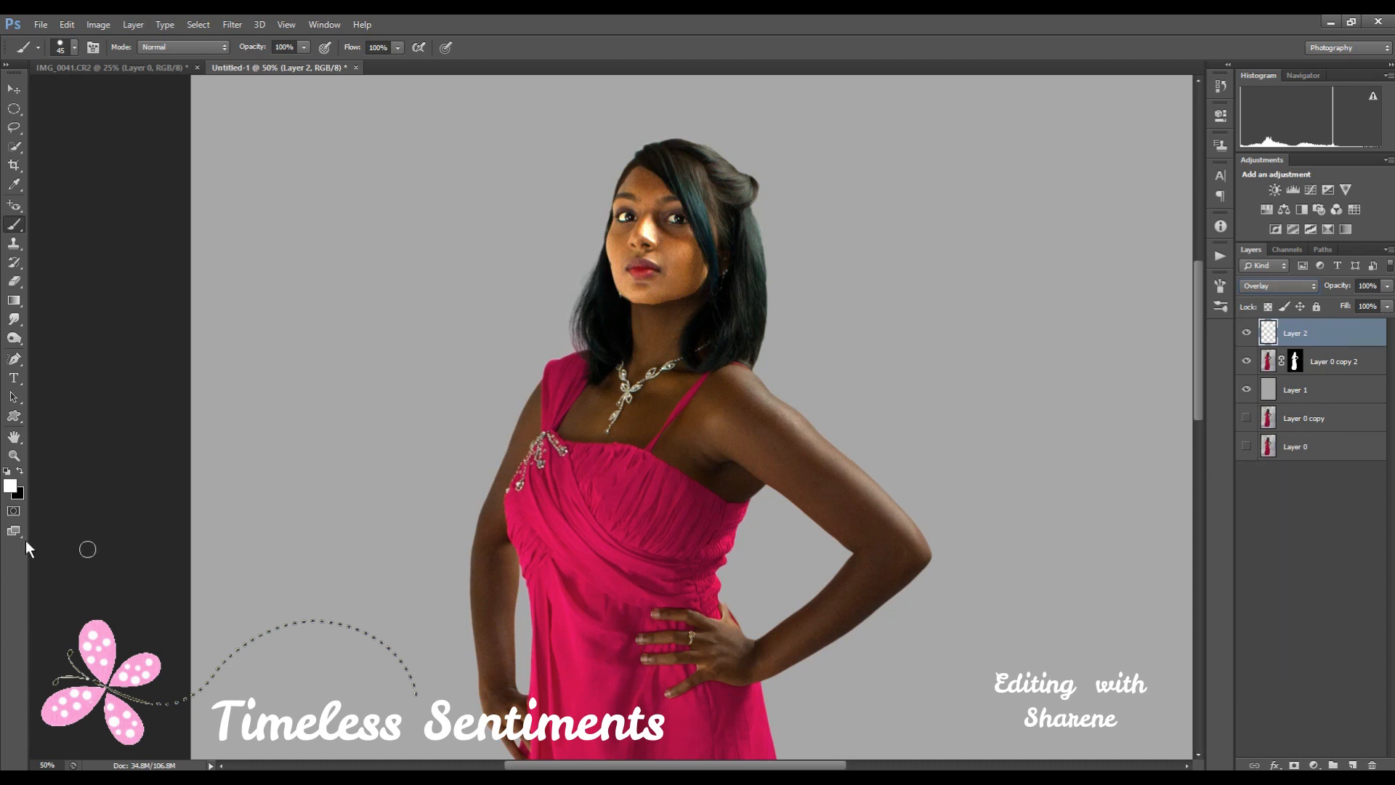
Lower the opacity of the white Overlay layer to 57%
click(22, 458)
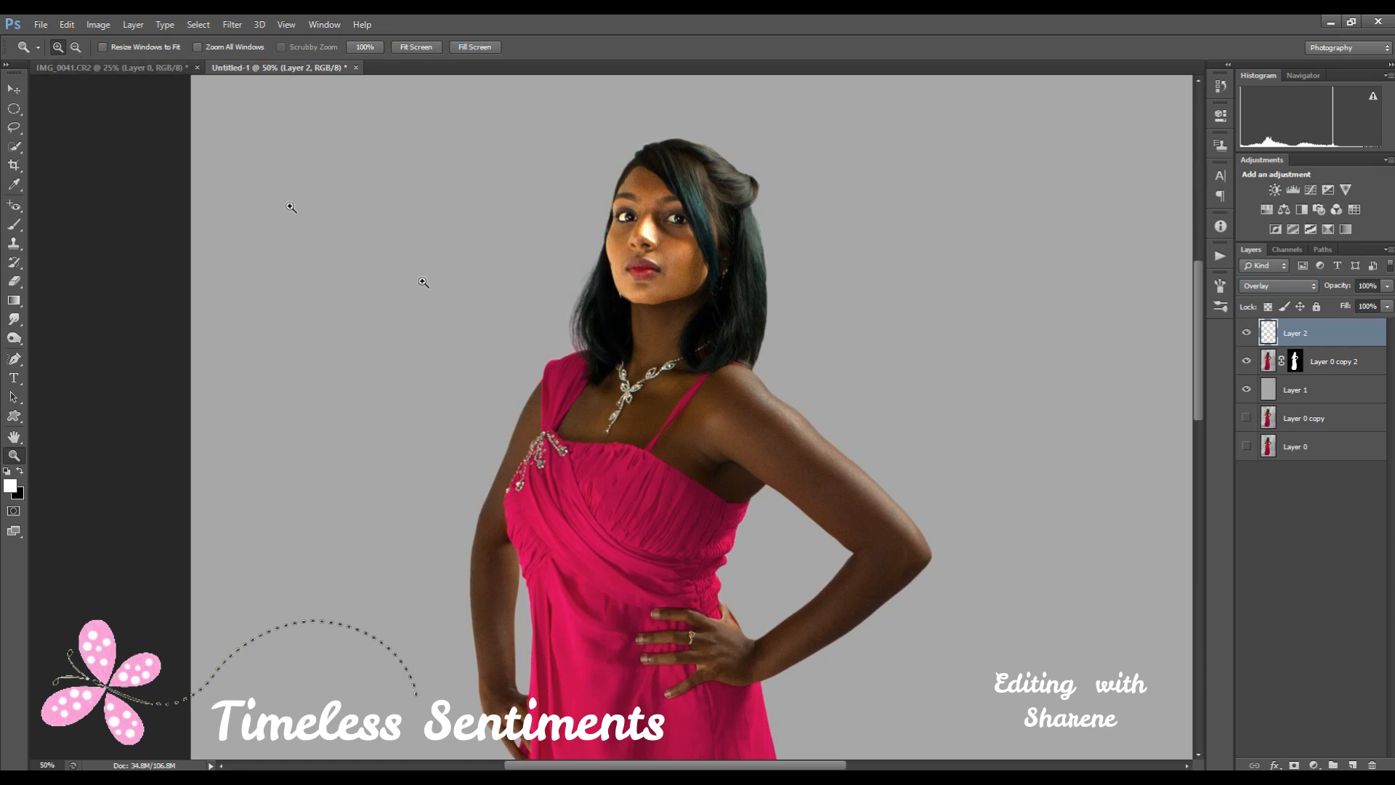
click(76, 48)
click(513, 370)
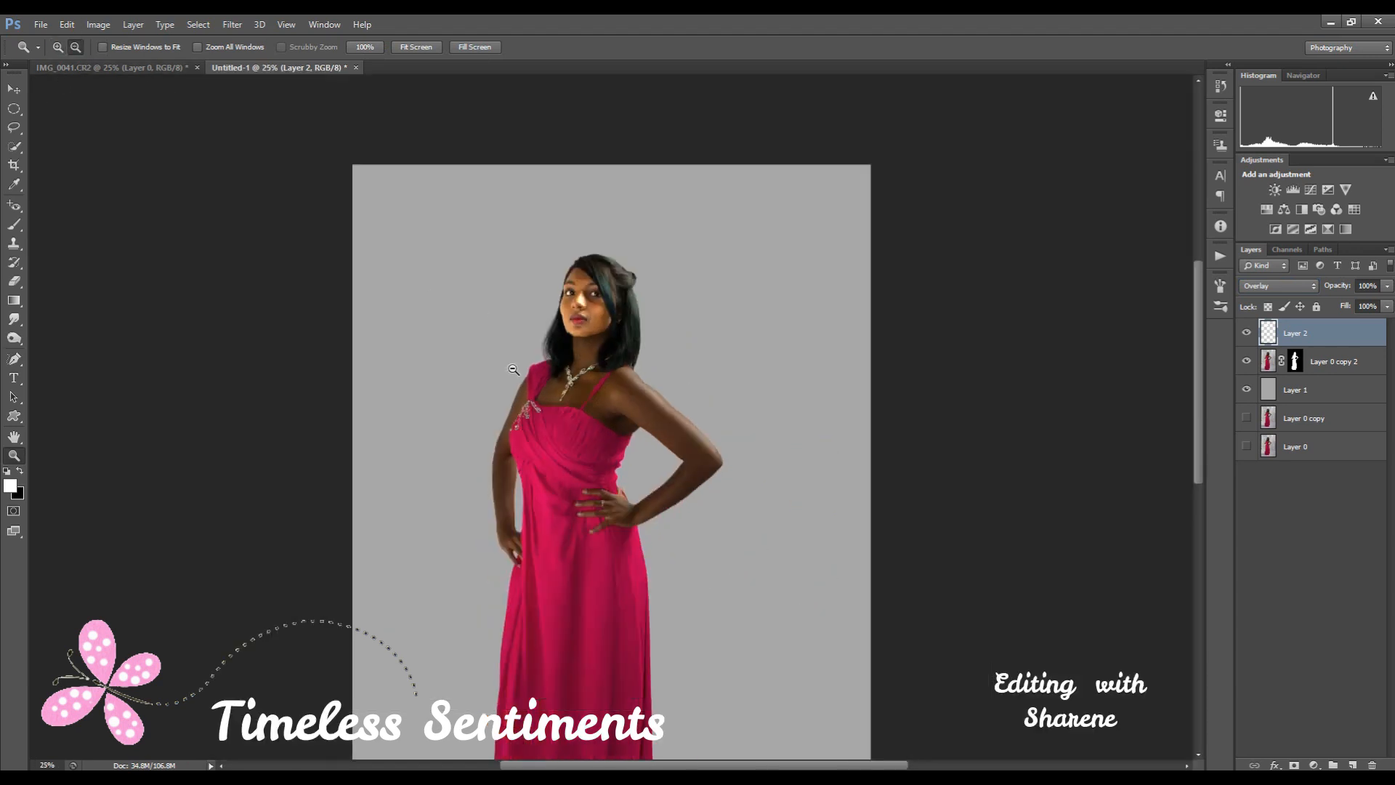
click(514, 370)
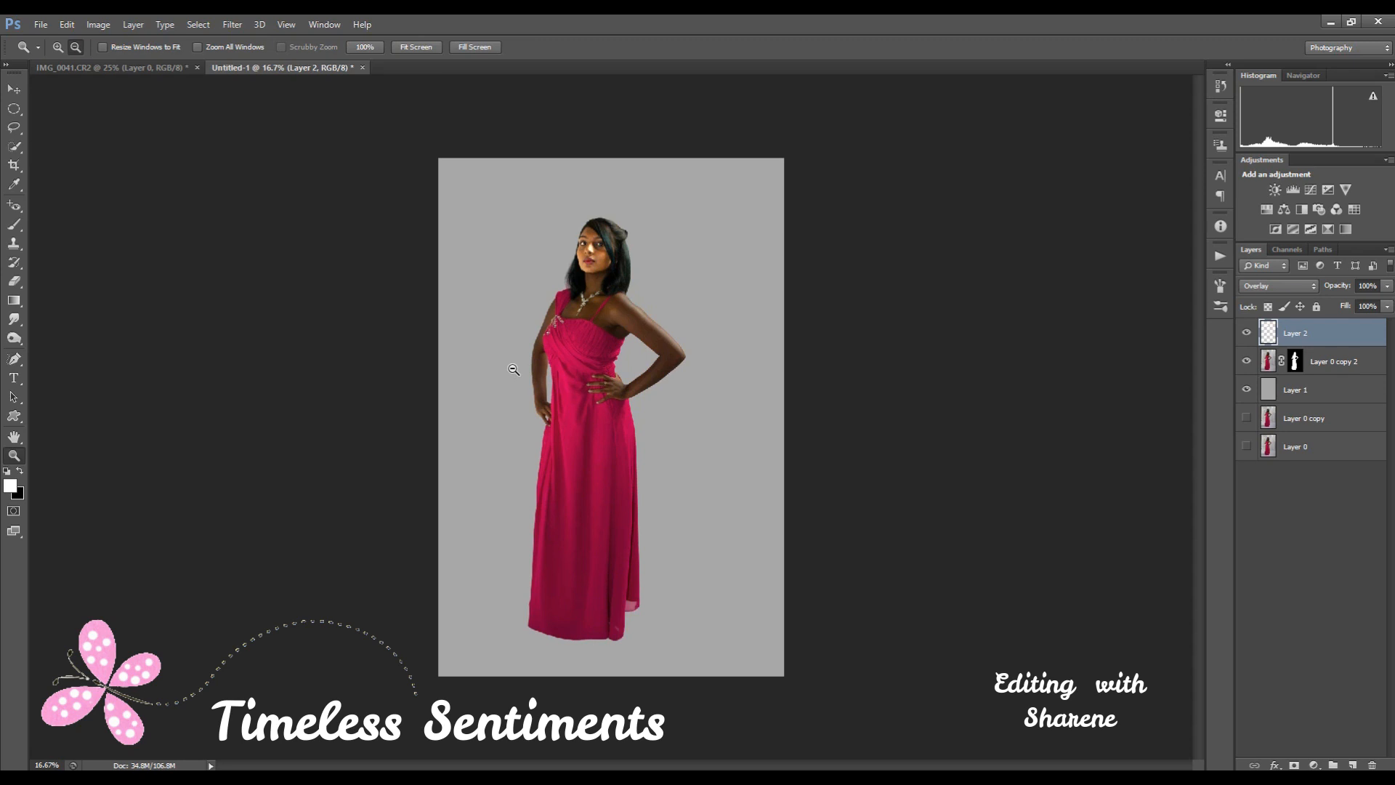
click(1388, 290)
drag(1386, 304, 1376, 312)
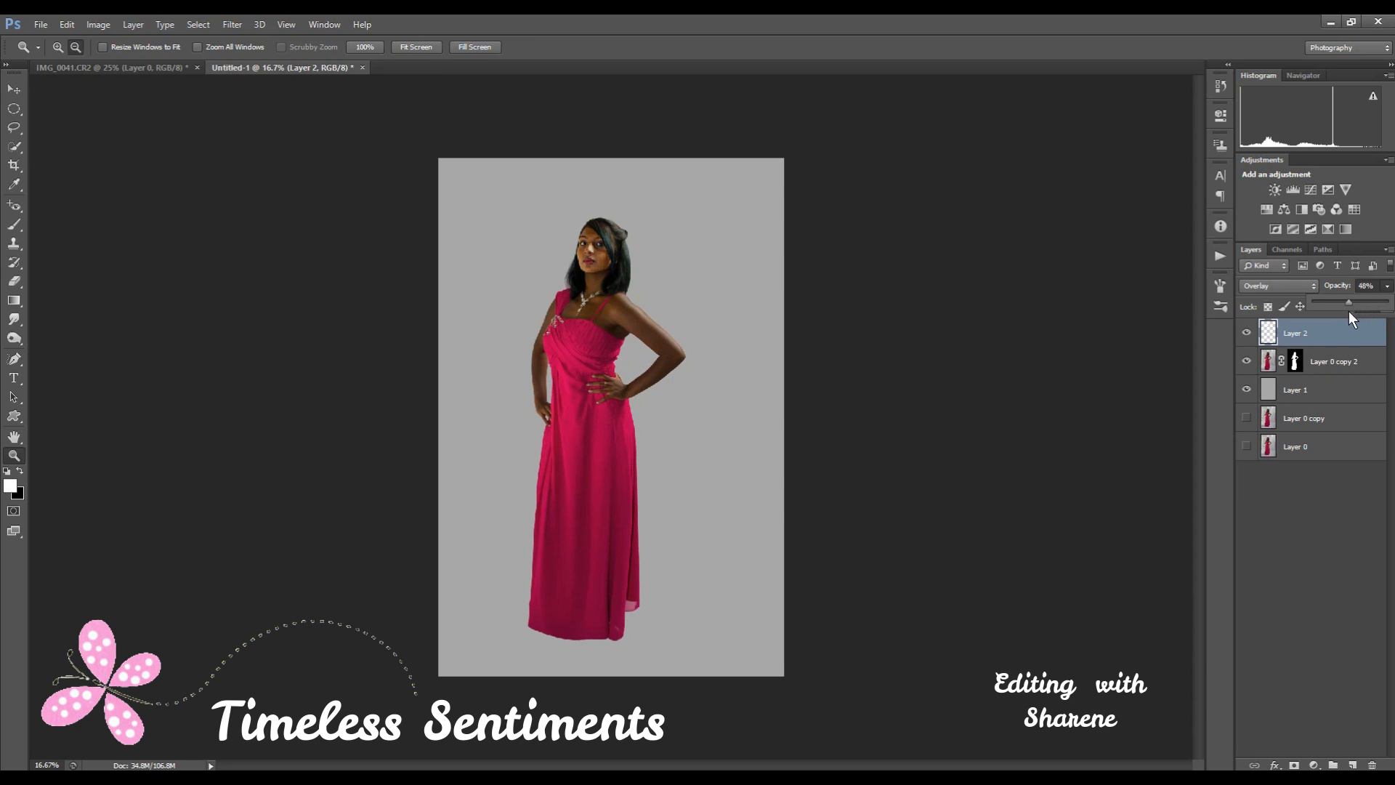
drag(1339, 302, 1338, 303)
Group all layers above the original photo layer Layer 0, accepting the default group name
ctrl+click(1348, 364)
ctrl+click(1327, 396)
ctrl+click(1321, 426)
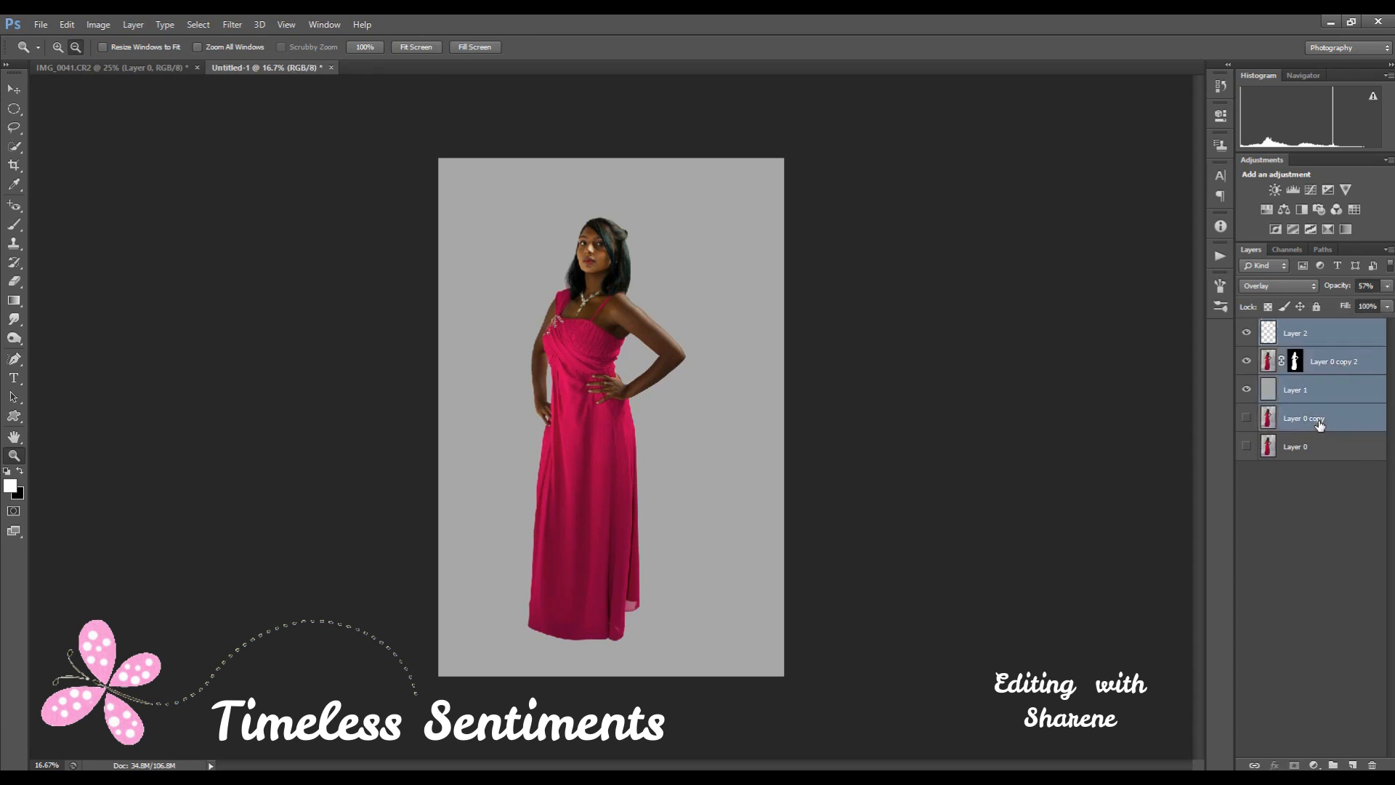
right_click(1321, 426)
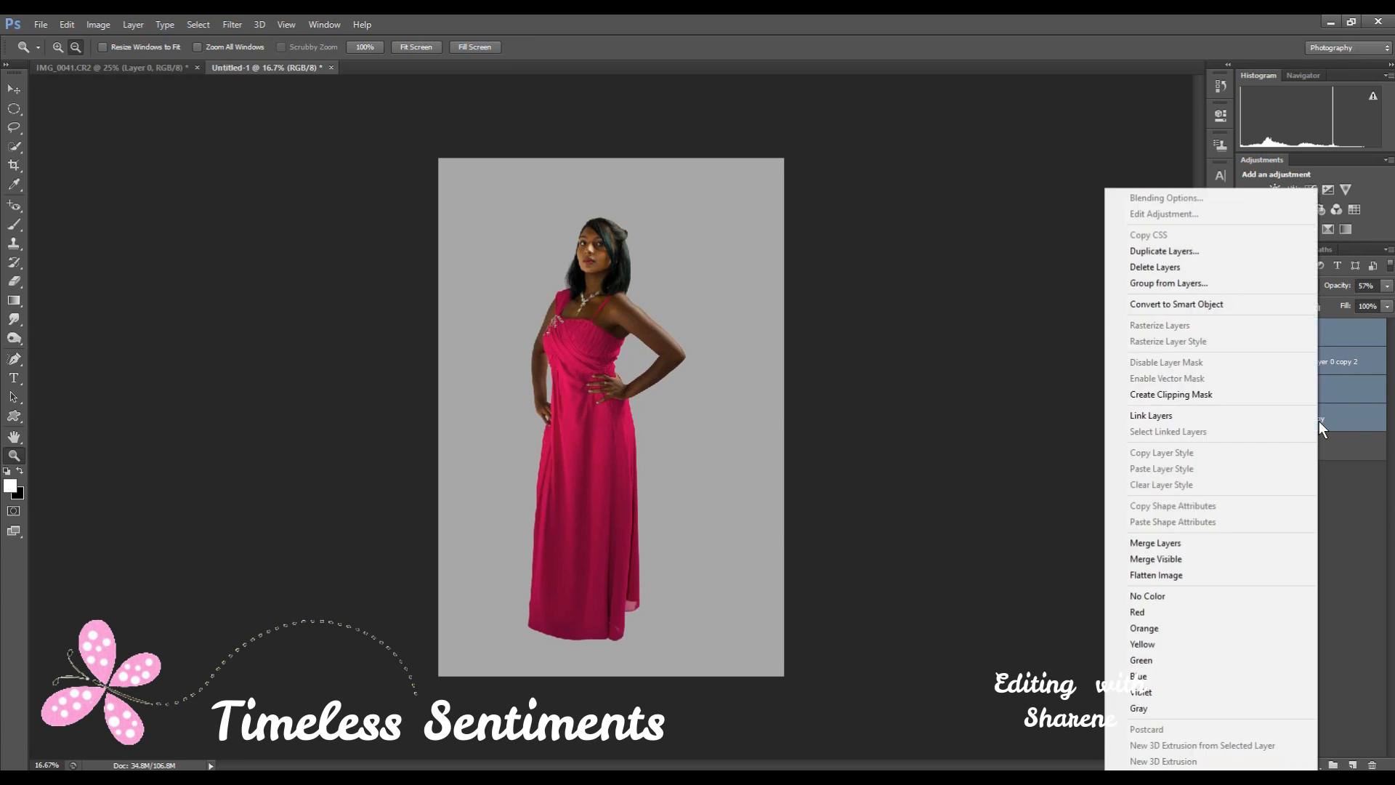
click(1182, 283)
click(822, 266)
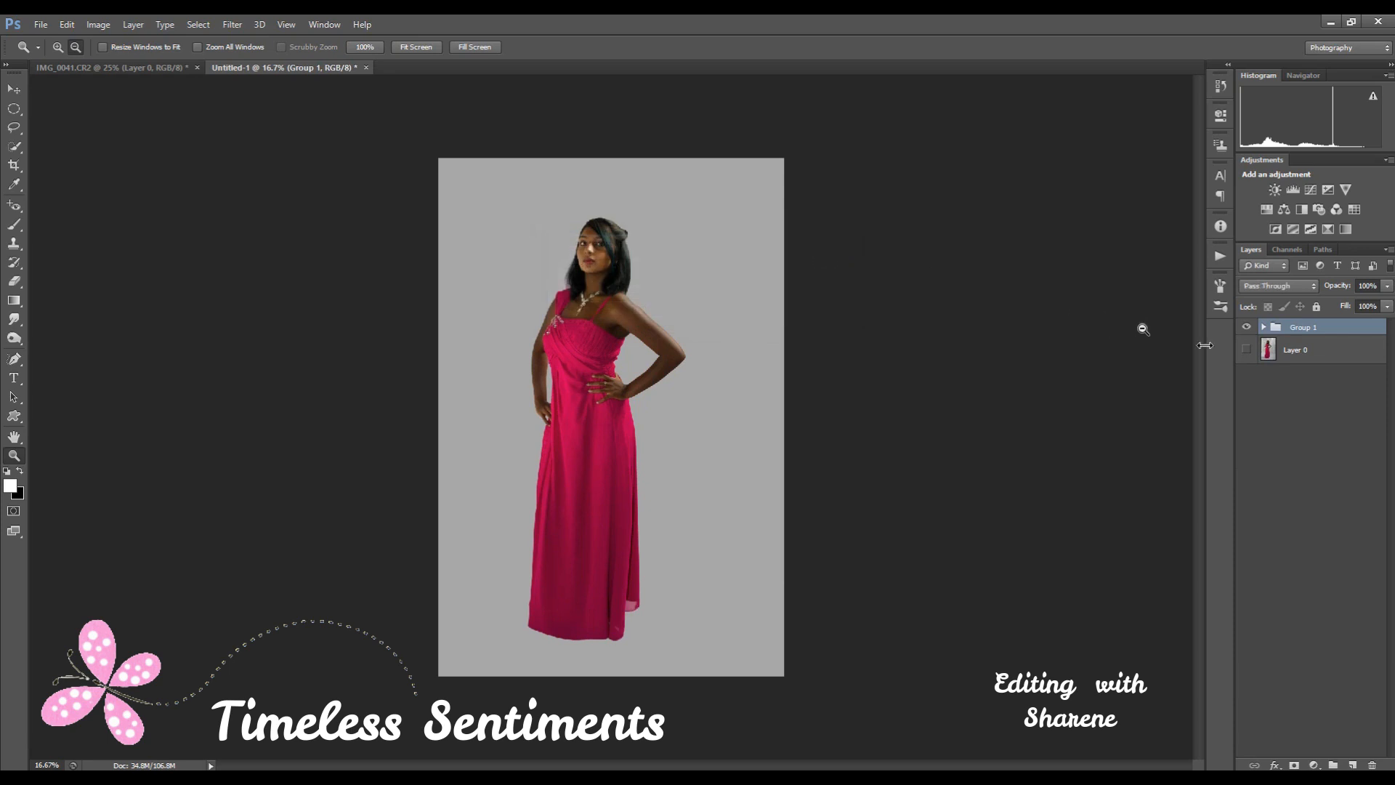
Make the original photo layer visible, and hide and reshow the group to compare before and after
click(1247, 351)
click(1247, 328)
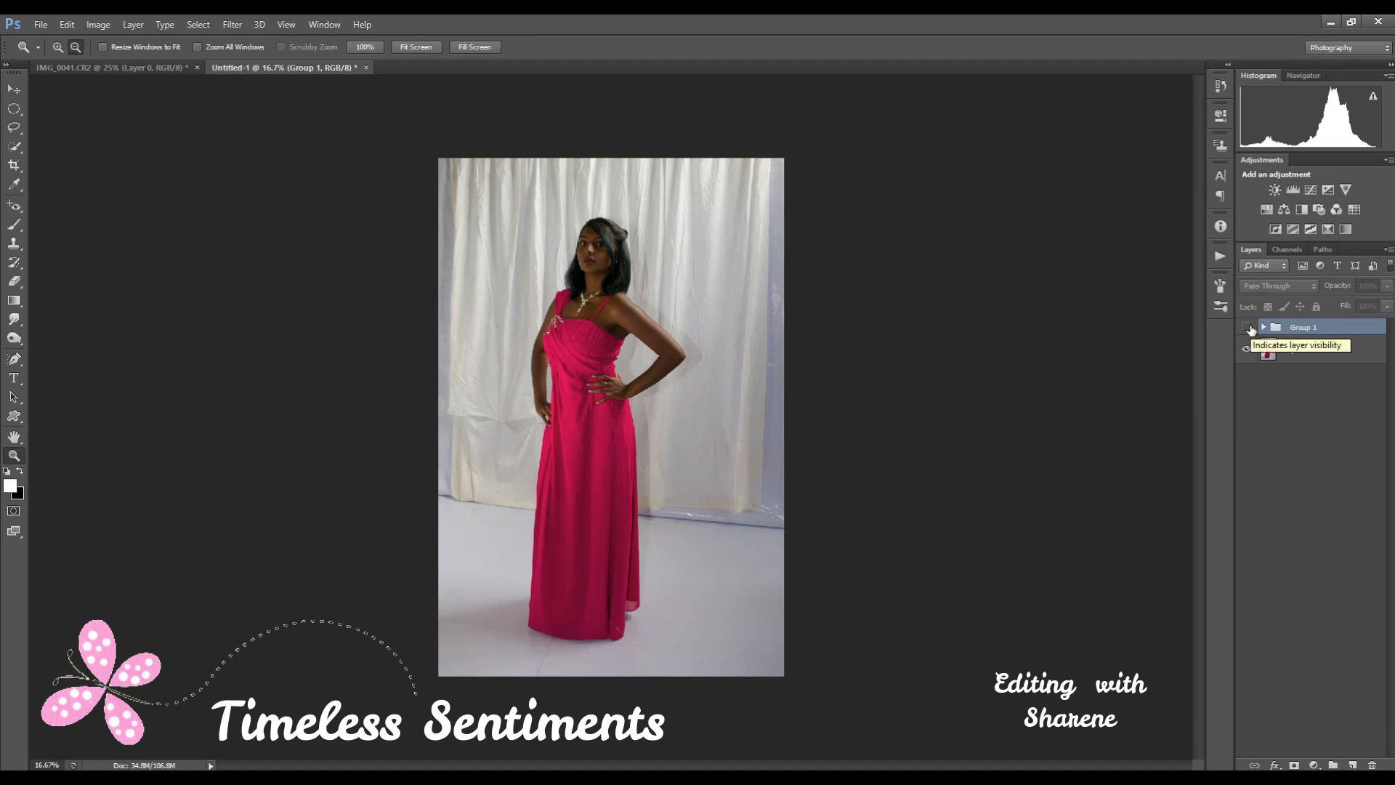
click(1247, 328)
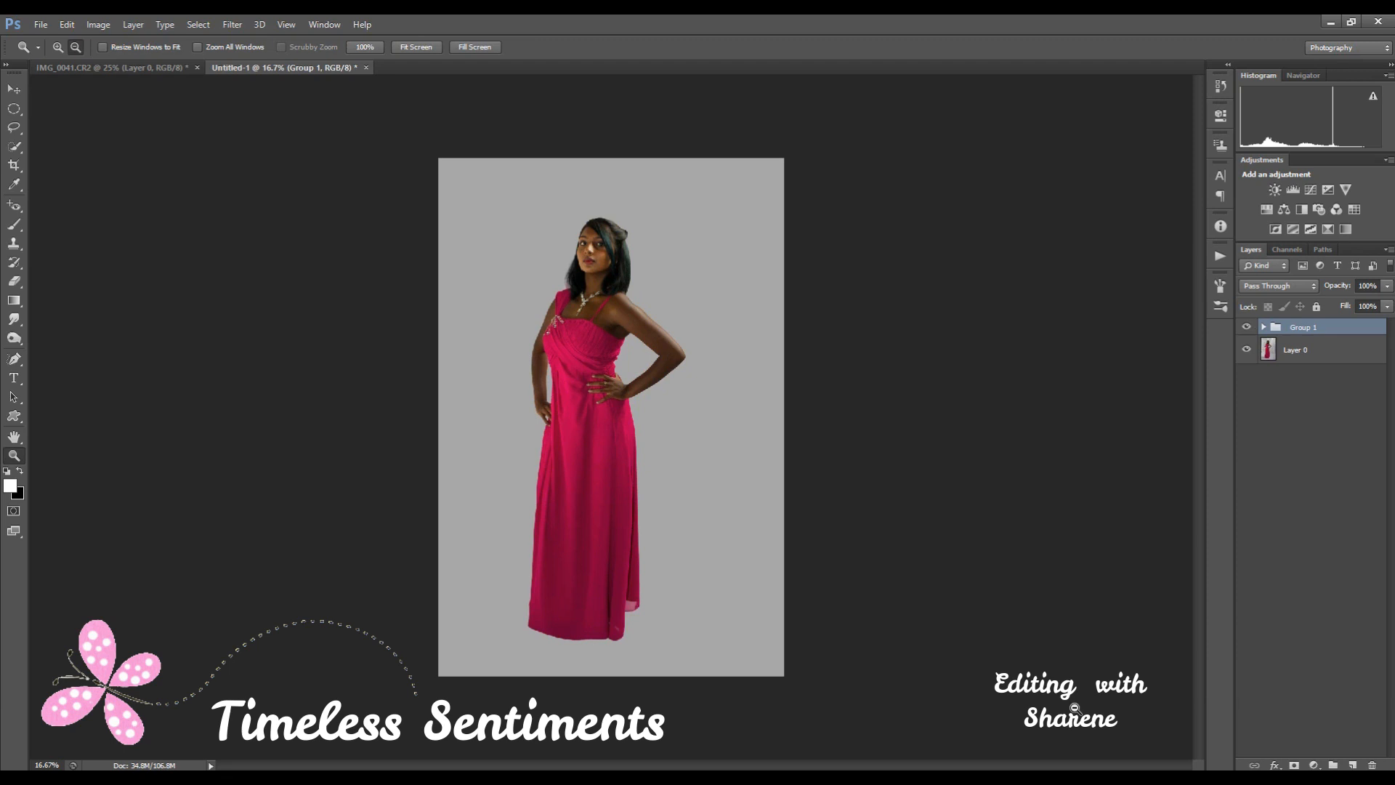
Set the opacity of the face-brightening Overlay layer inside the group to 39% and collapse the group
click(538, 291)
click(538, 291)
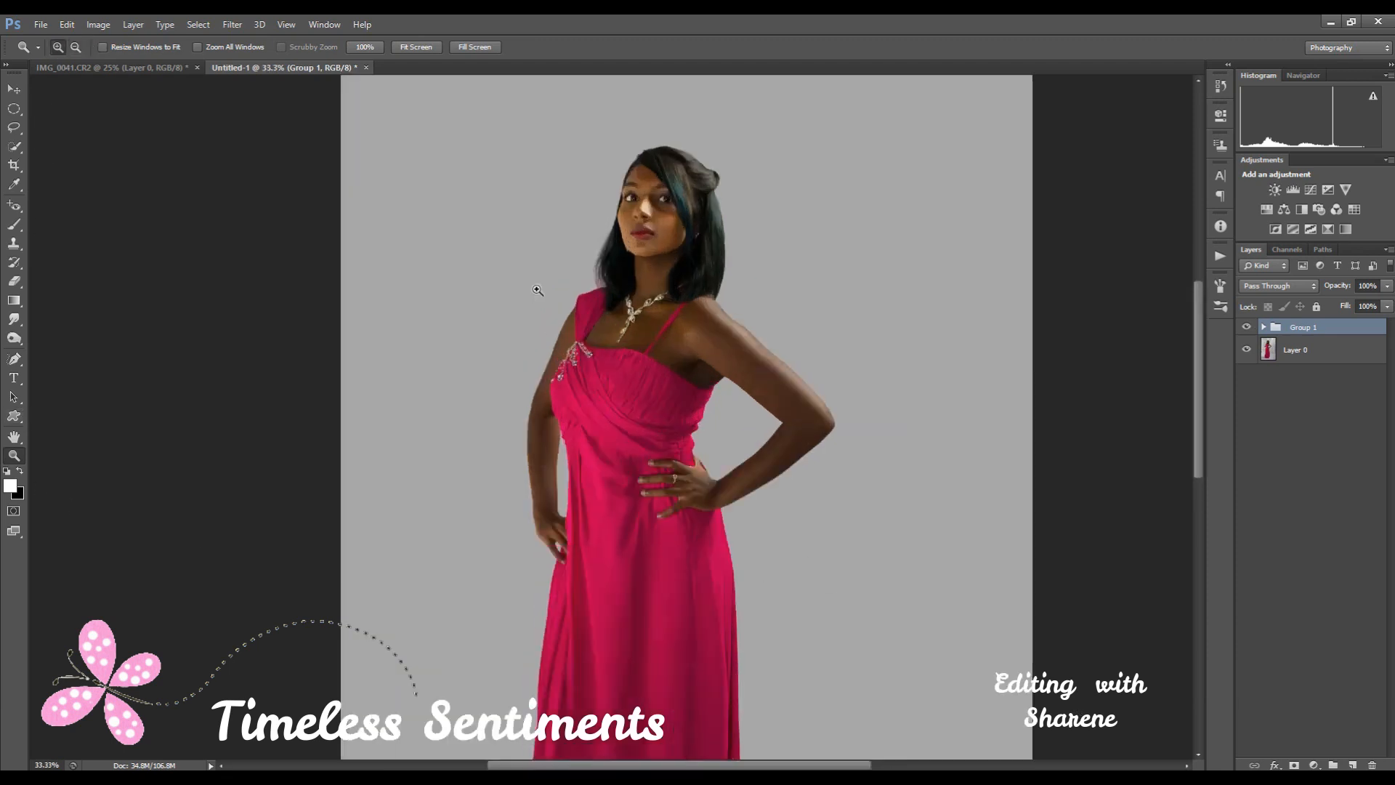
click(1264, 327)
click(1320, 352)
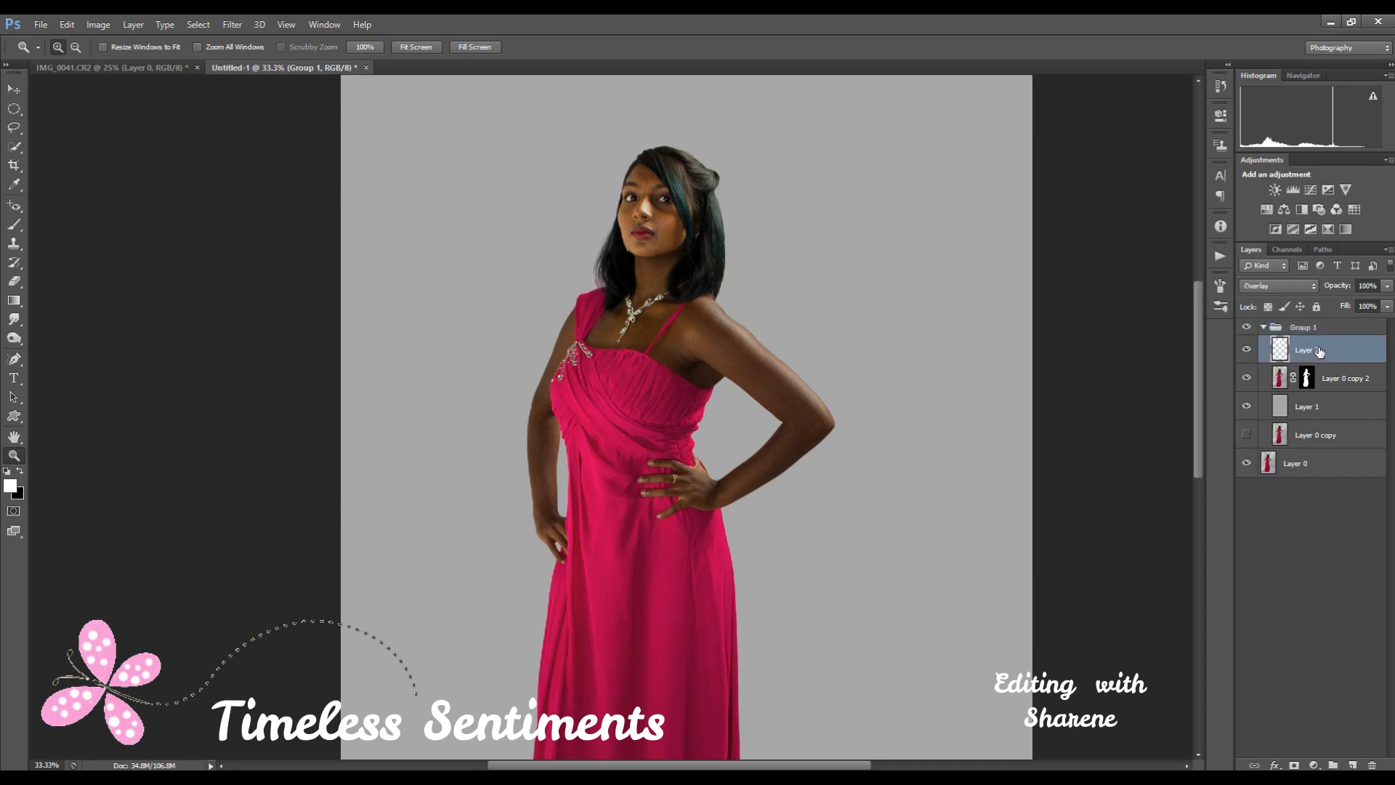
click(1387, 285)
drag(1388, 301, 1363, 301)
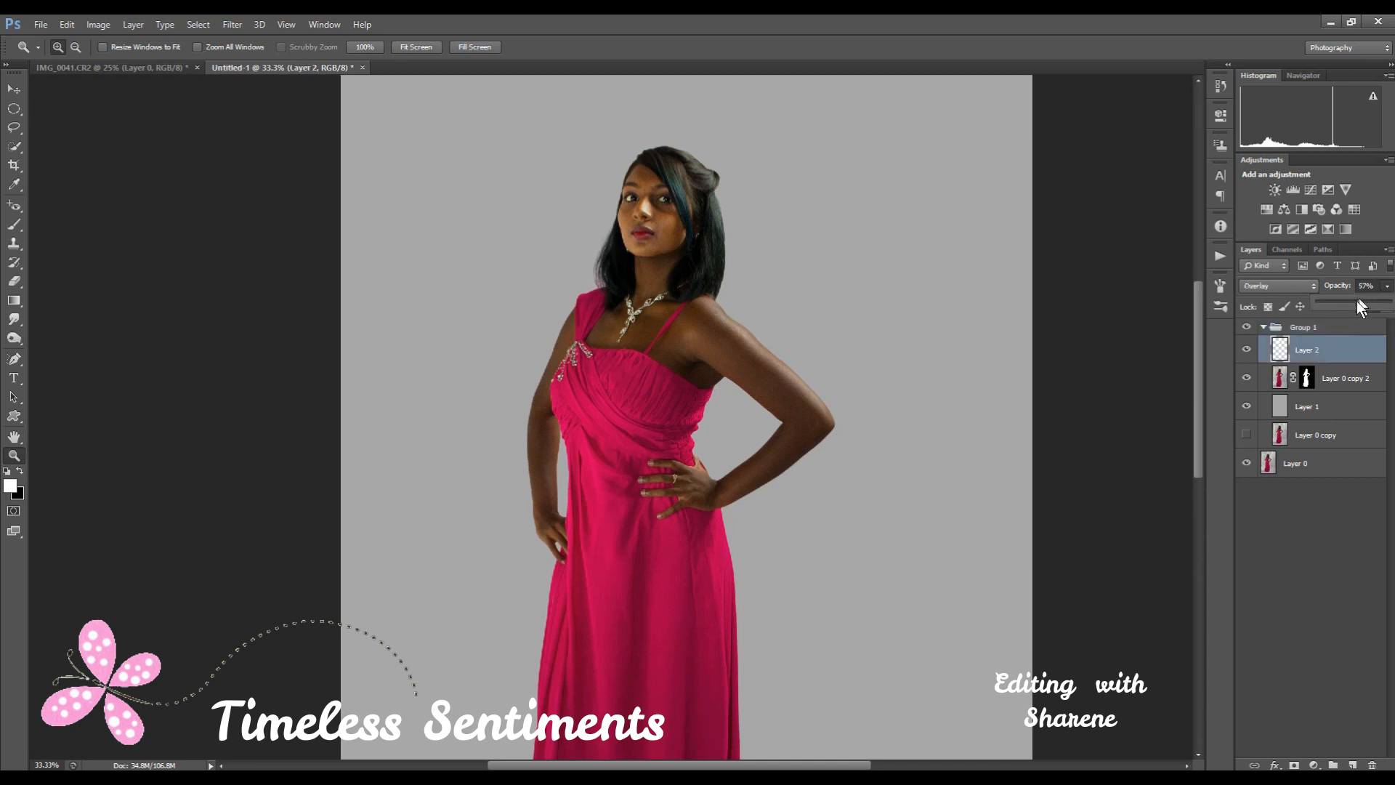
drag(1346, 306, 1346, 307)
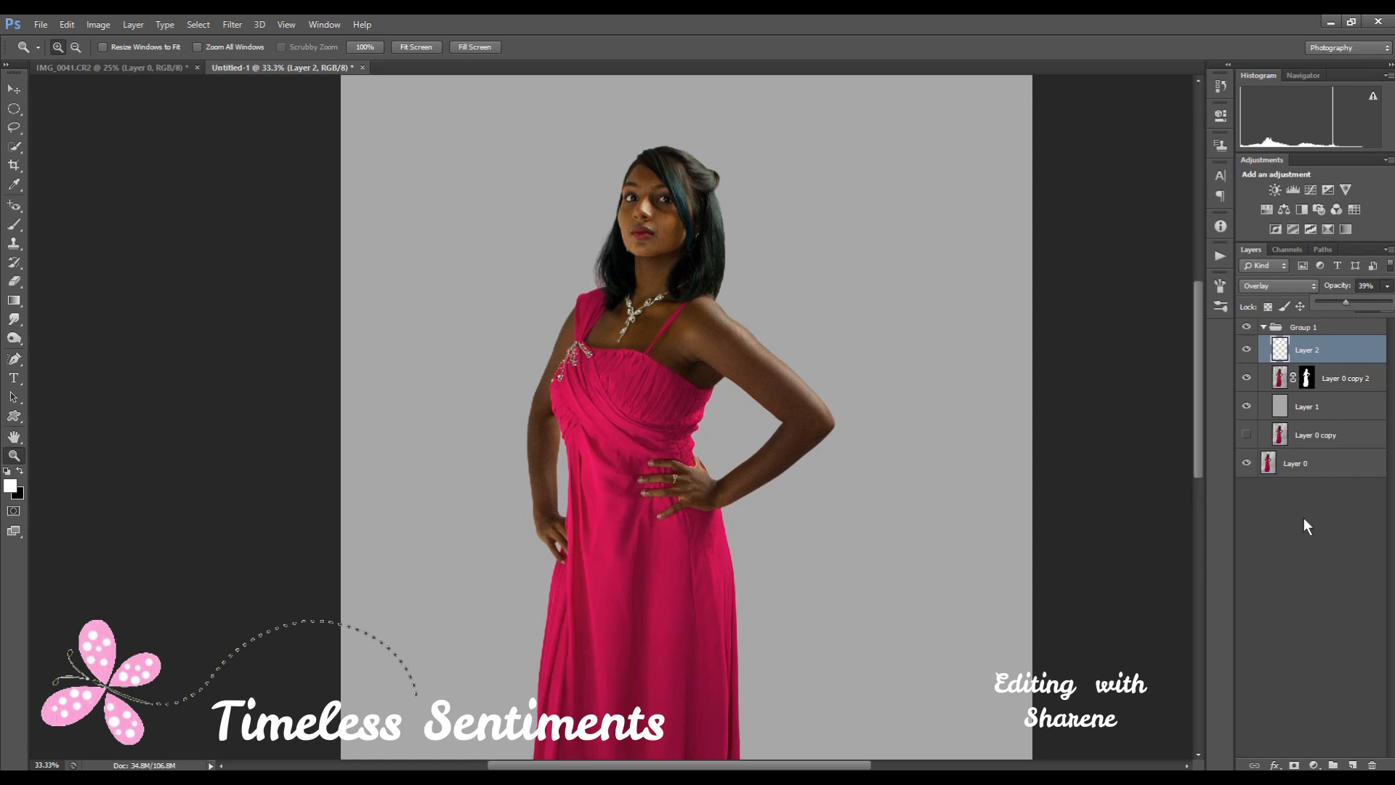
click(1266, 329)
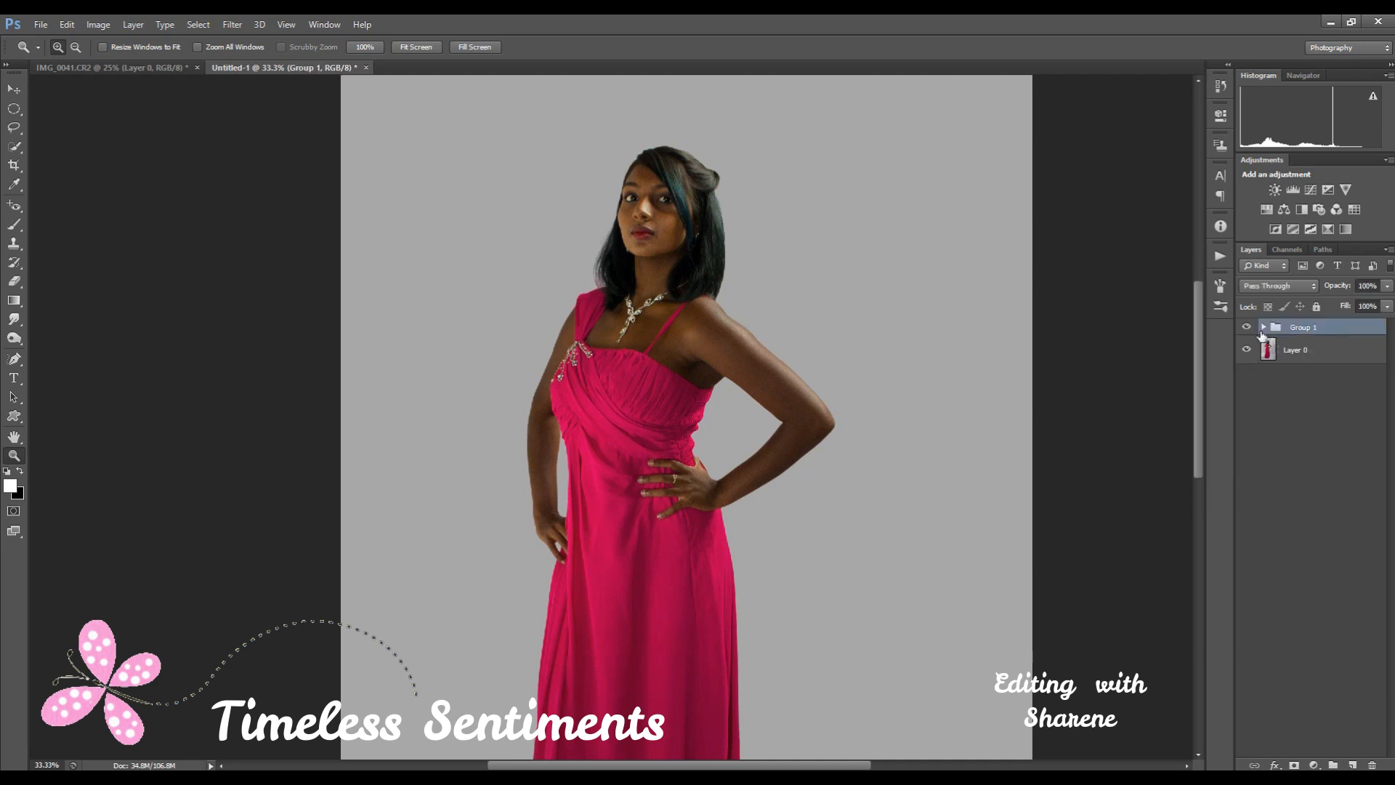
Compare the retouched group with the original photo once more and review the whole image
click(1247, 328)
click(1247, 328)
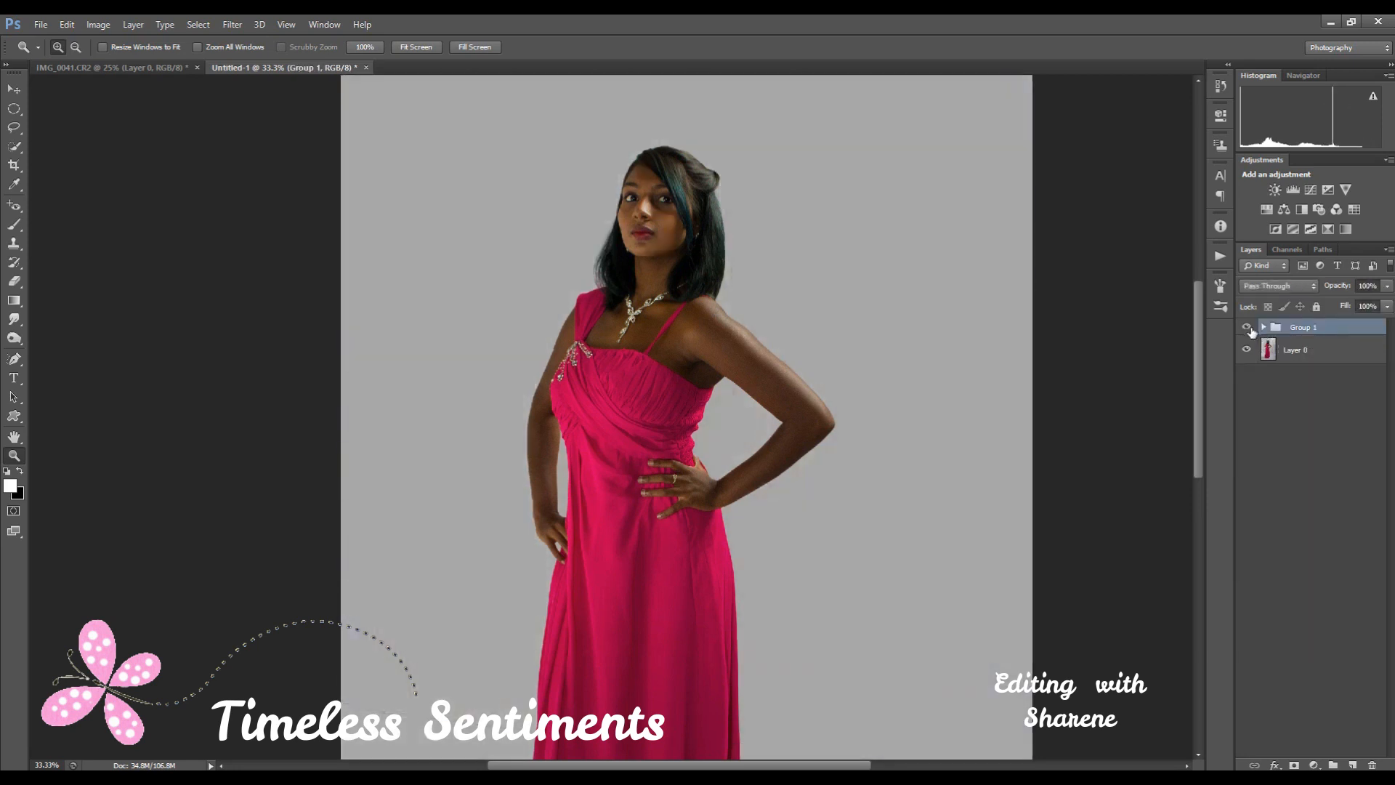
click(75, 47)
click(508, 375)
click(506, 371)
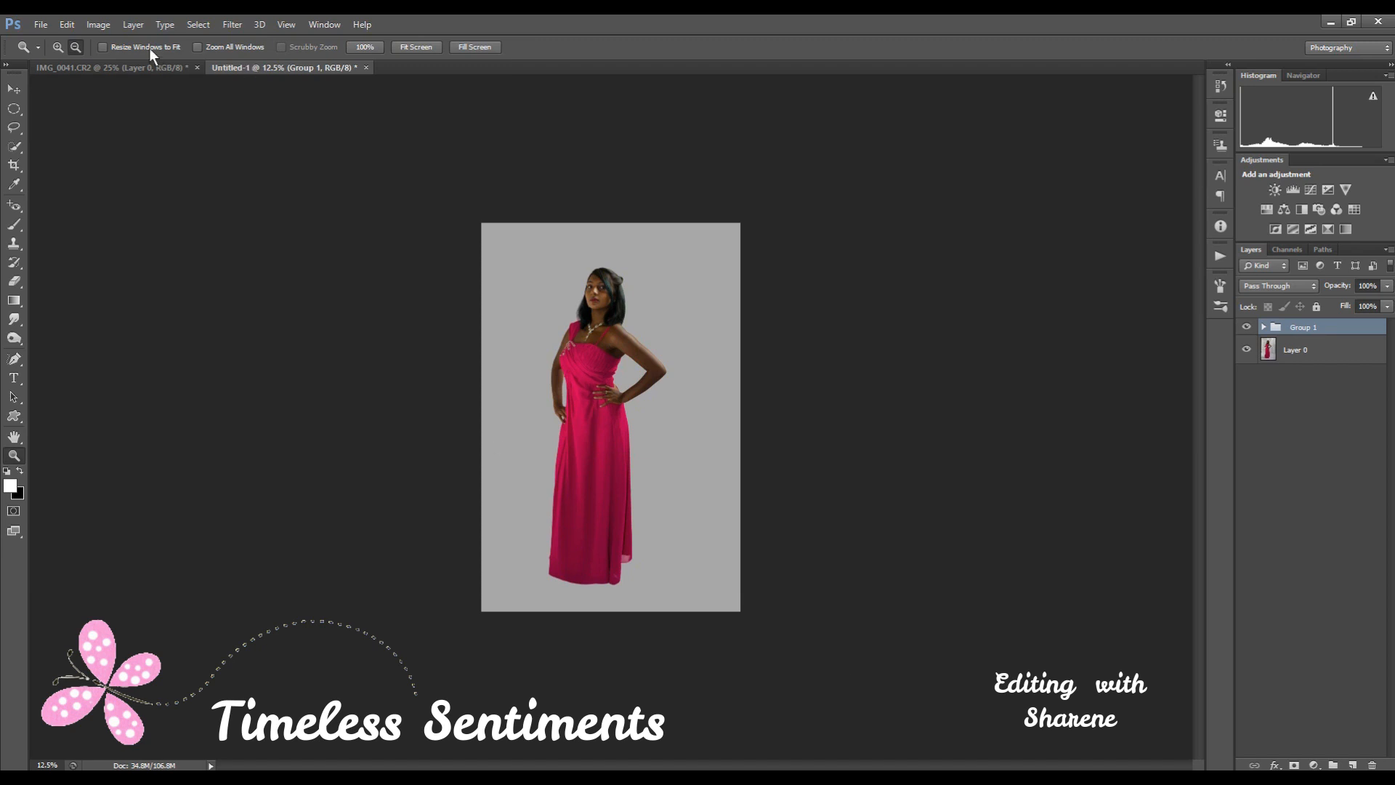
Flatten the image into a single background layer, discarding the hidden layers
click(132, 24)
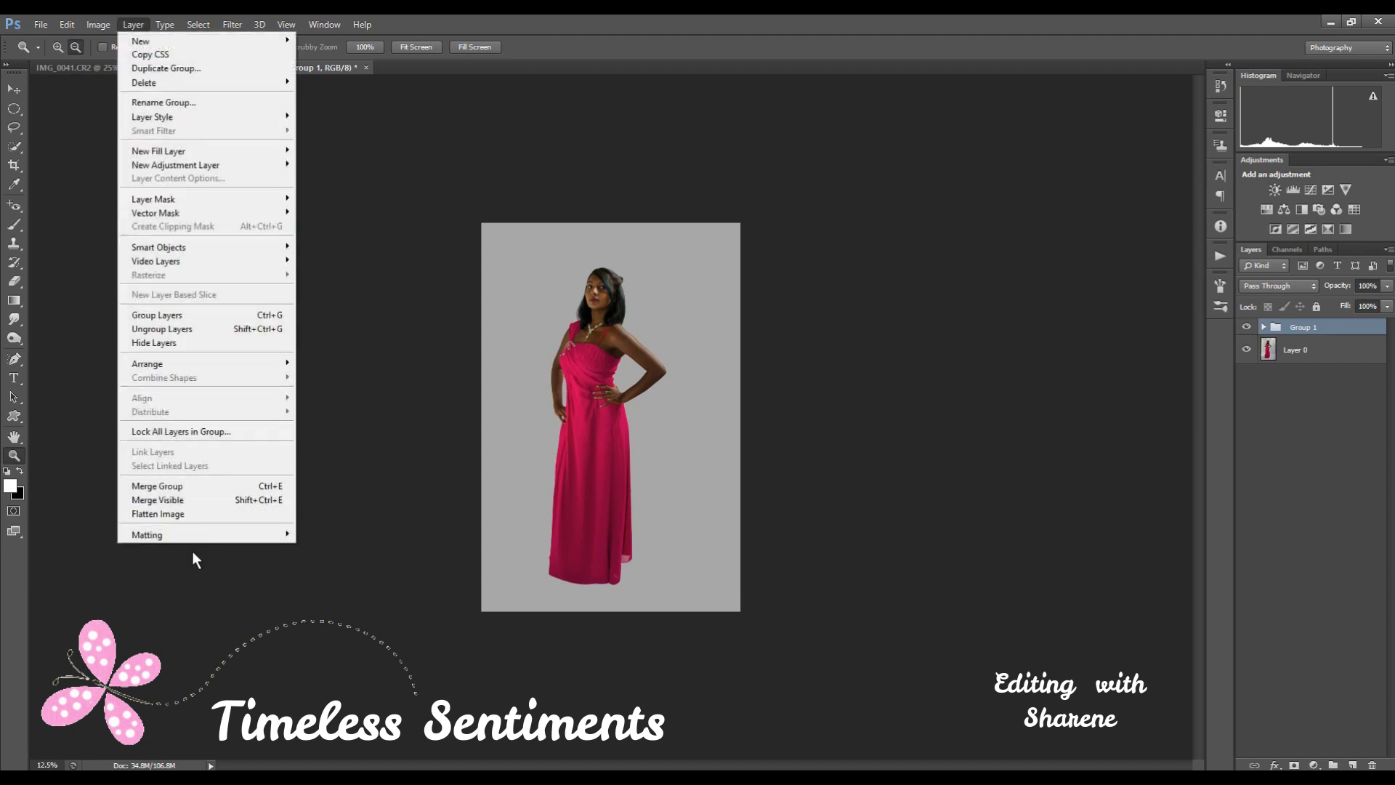
click(167, 515)
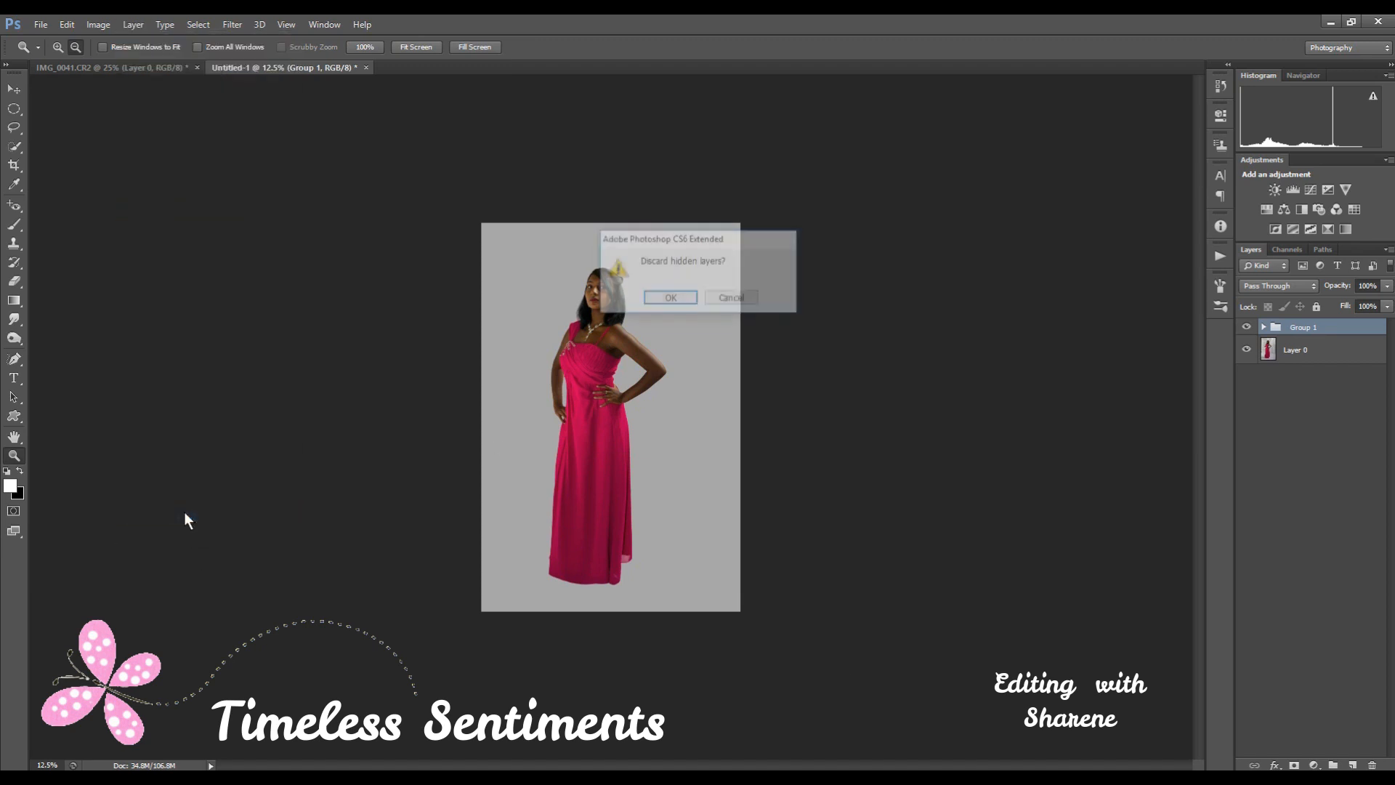
click(670, 298)
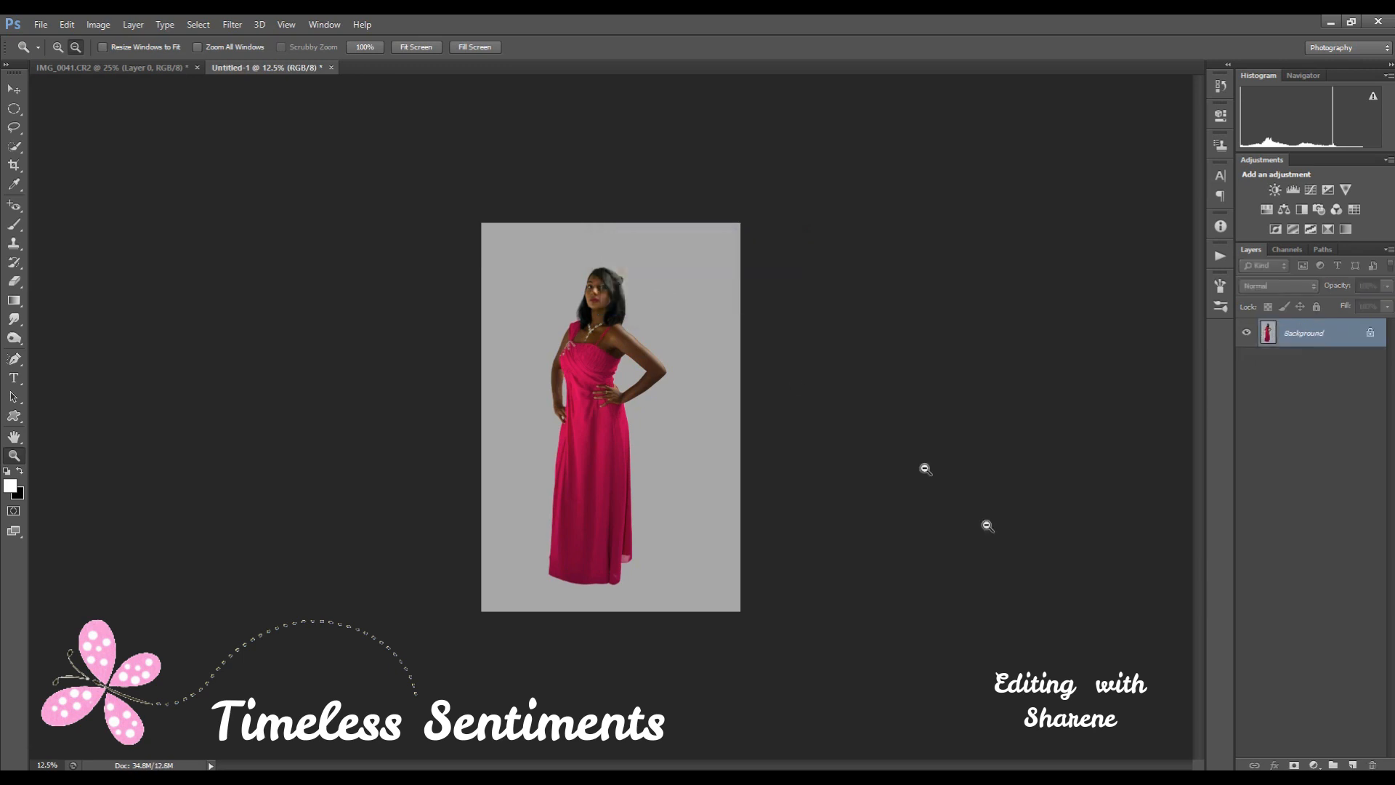